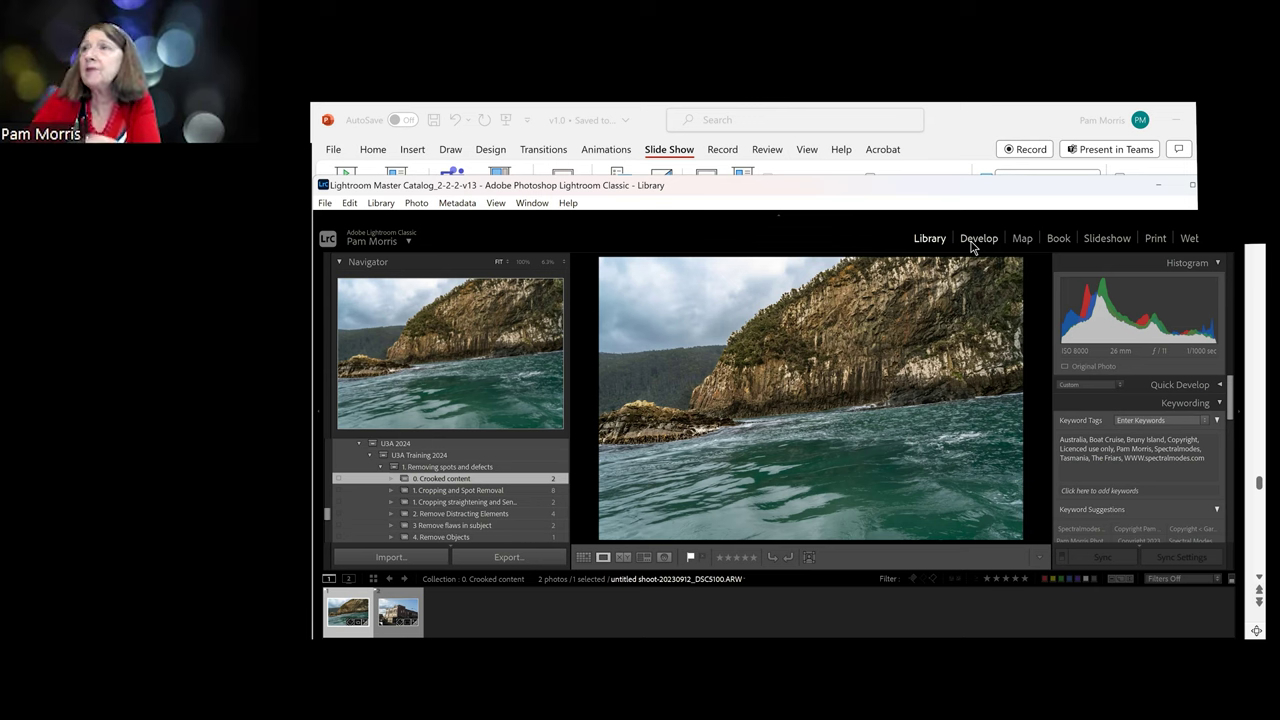
Open the coastal cliff photo in the Develop module and activate the Crop Overlay
{"action": "left_click", "coordinate": [972, 241]}
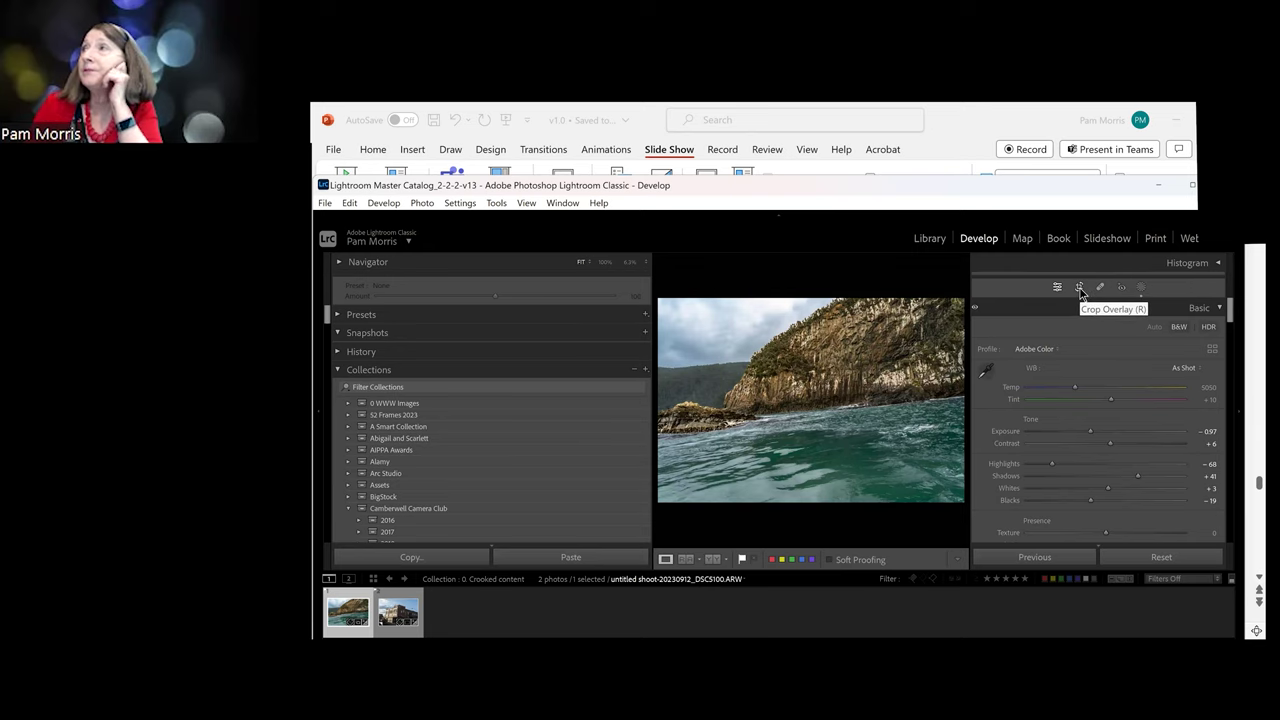
{"action": "left_click", "coordinate": [1080, 288]}
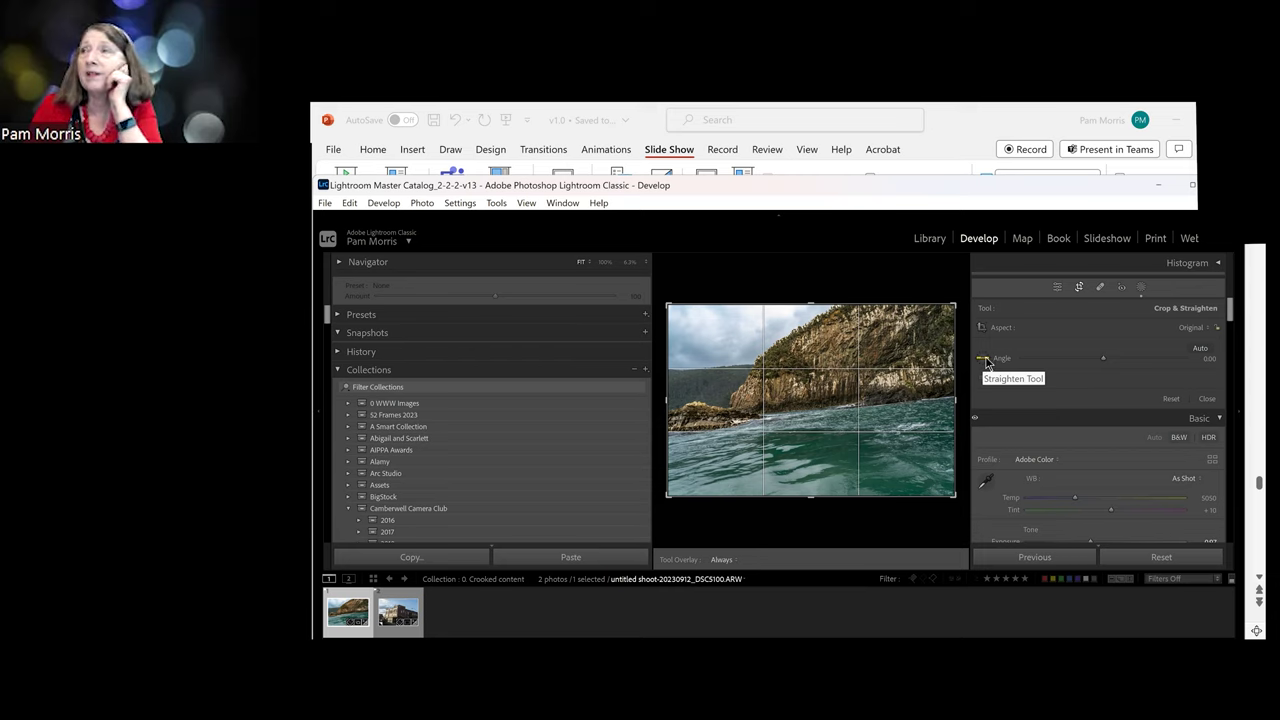
Straighten the coastal photo along the waterline below the cliff, enable Constrain to Image and apply the crop
{"action": "left_click", "coordinate": [984, 361]}
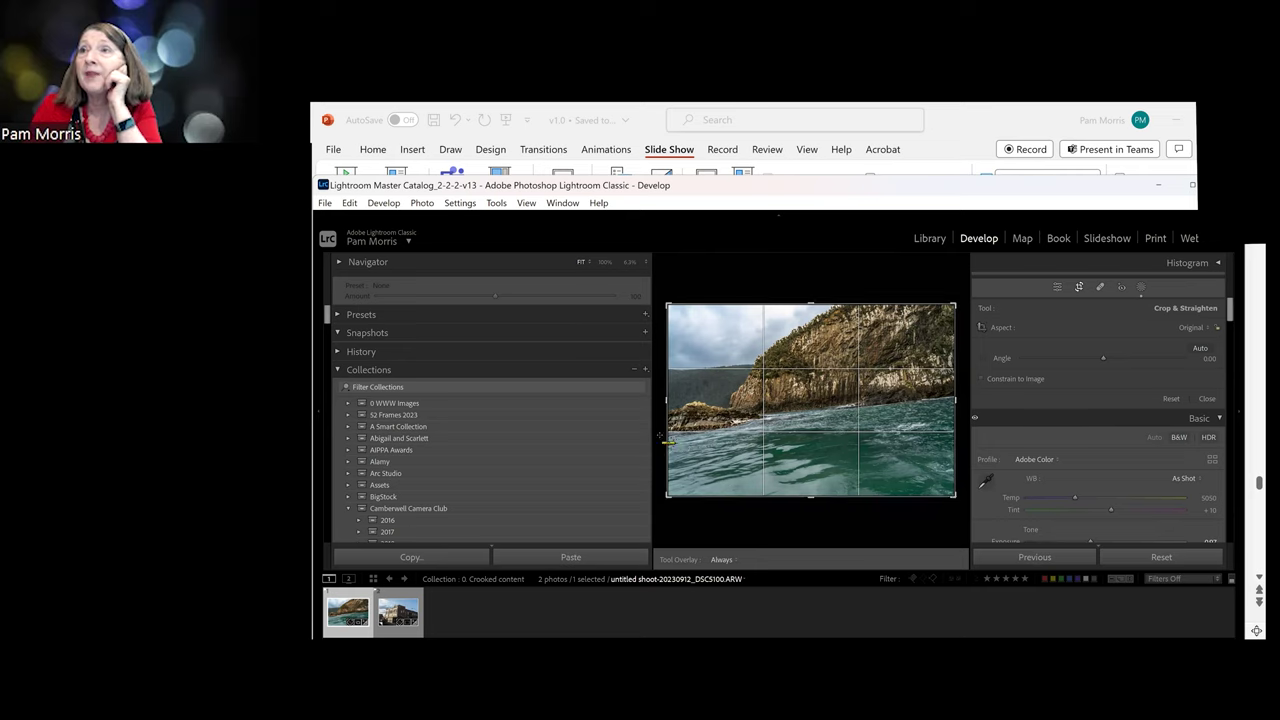
{"action": "left_click_drag", "start_coordinate": [660, 432], "coordinate": [958, 396]}
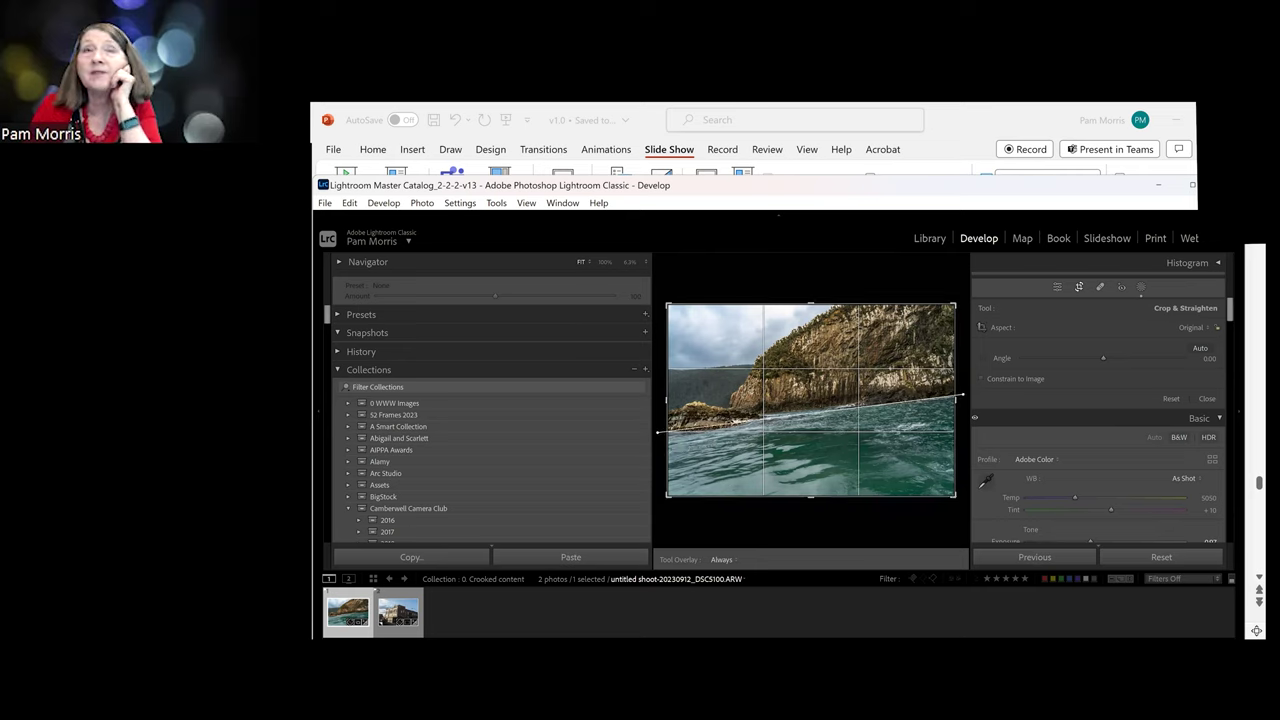
{"action": "left_click_drag", "start_coordinate": [962, 396], "coordinate": [964, 396]}
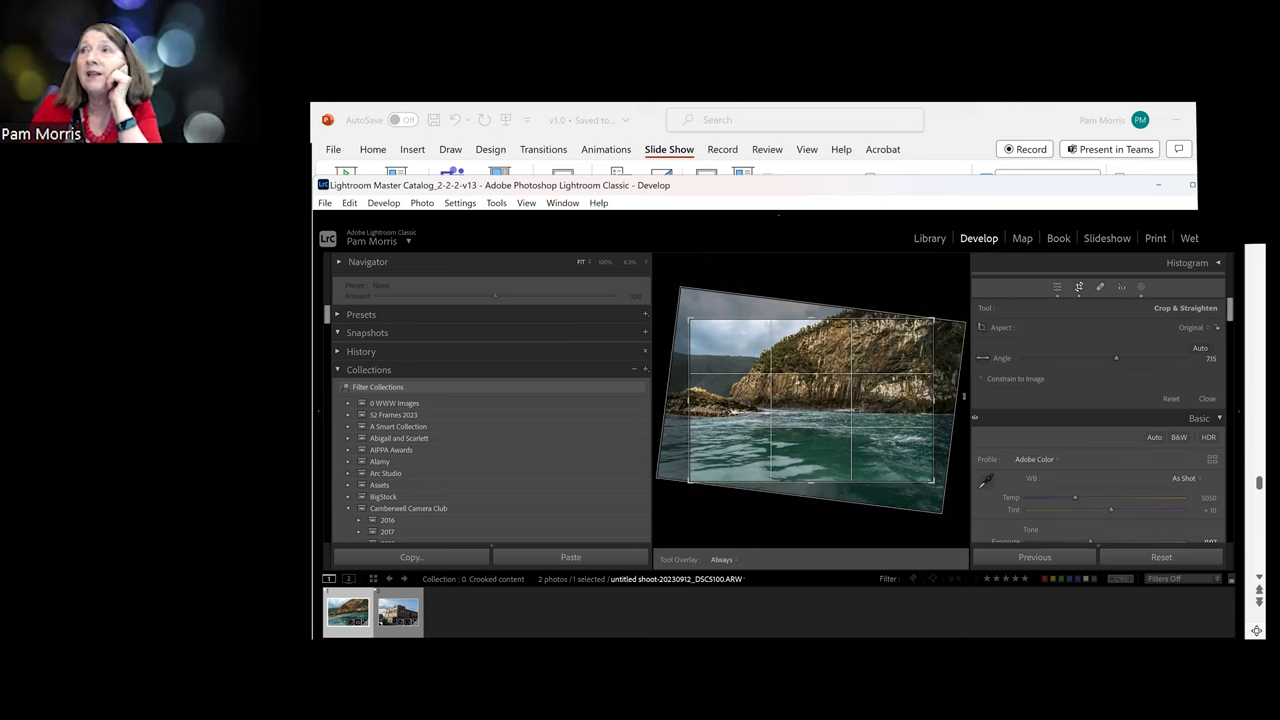
{"action": "left_click", "coordinate": [988, 380]}
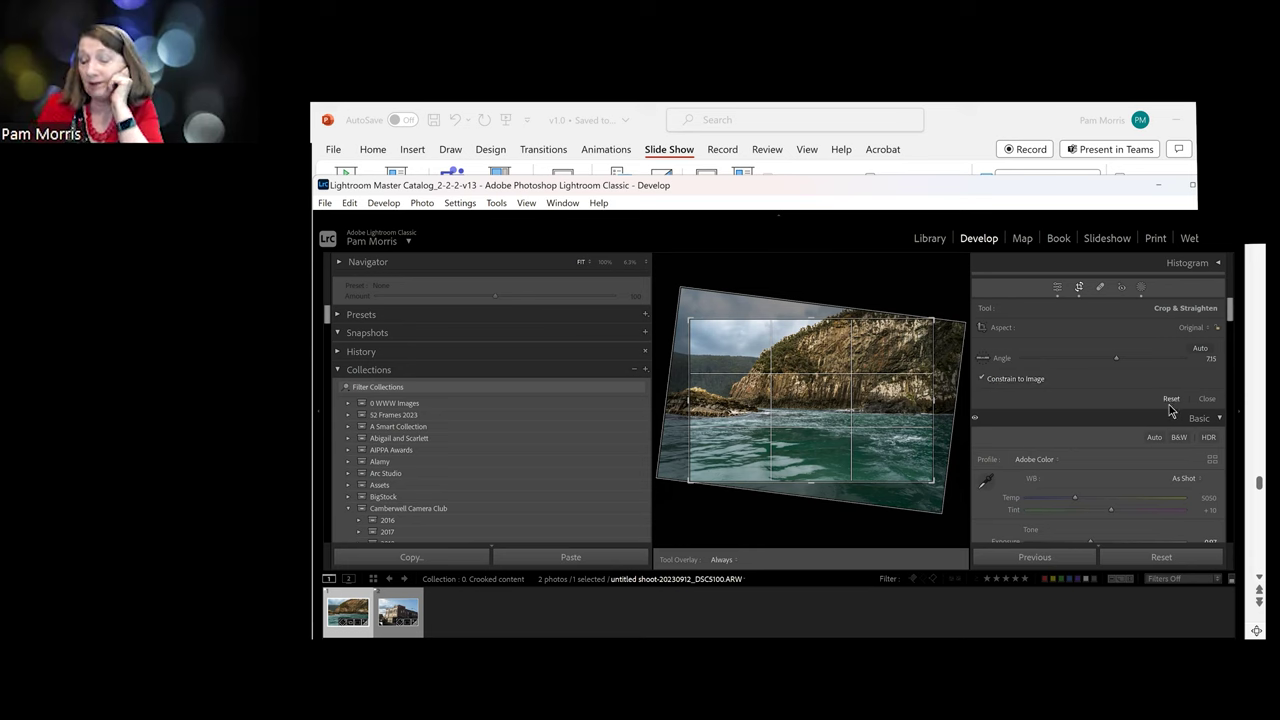
{"action": "key", "text": "r"}
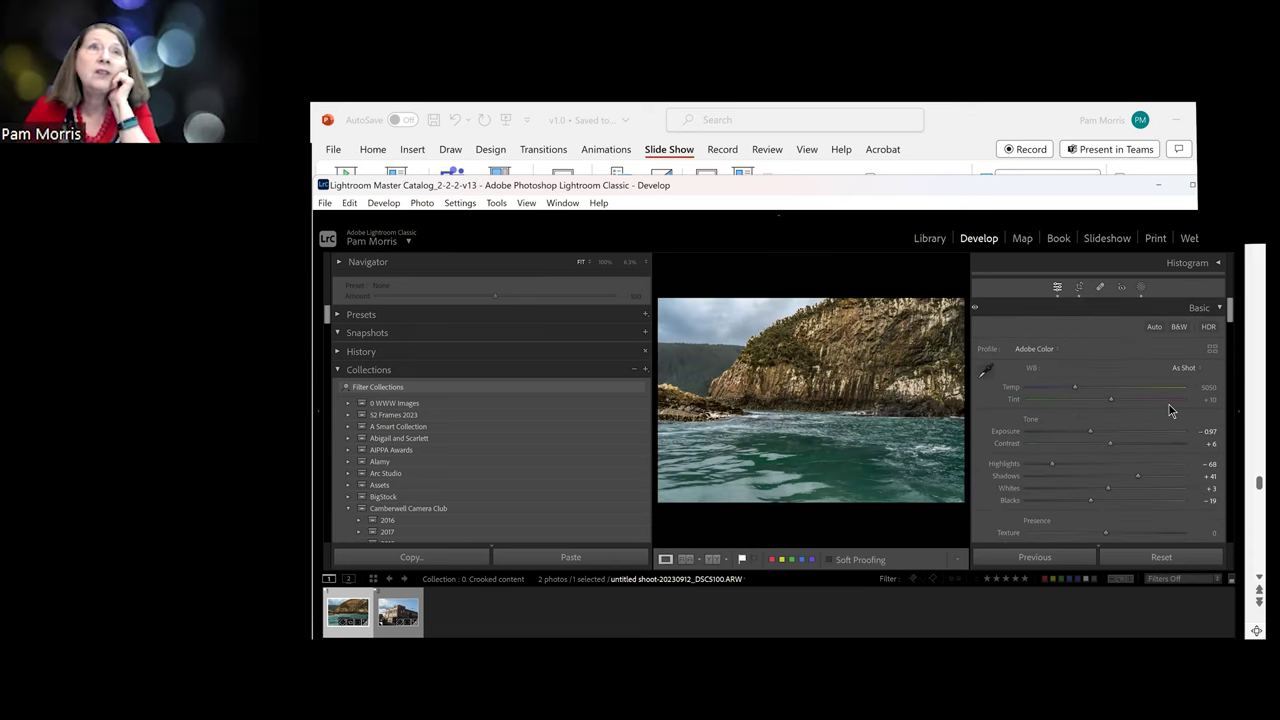
Reopen the coastal photo's crop and reset its crop and straightening settings
{"action": "left_click", "coordinate": [1080, 289]}
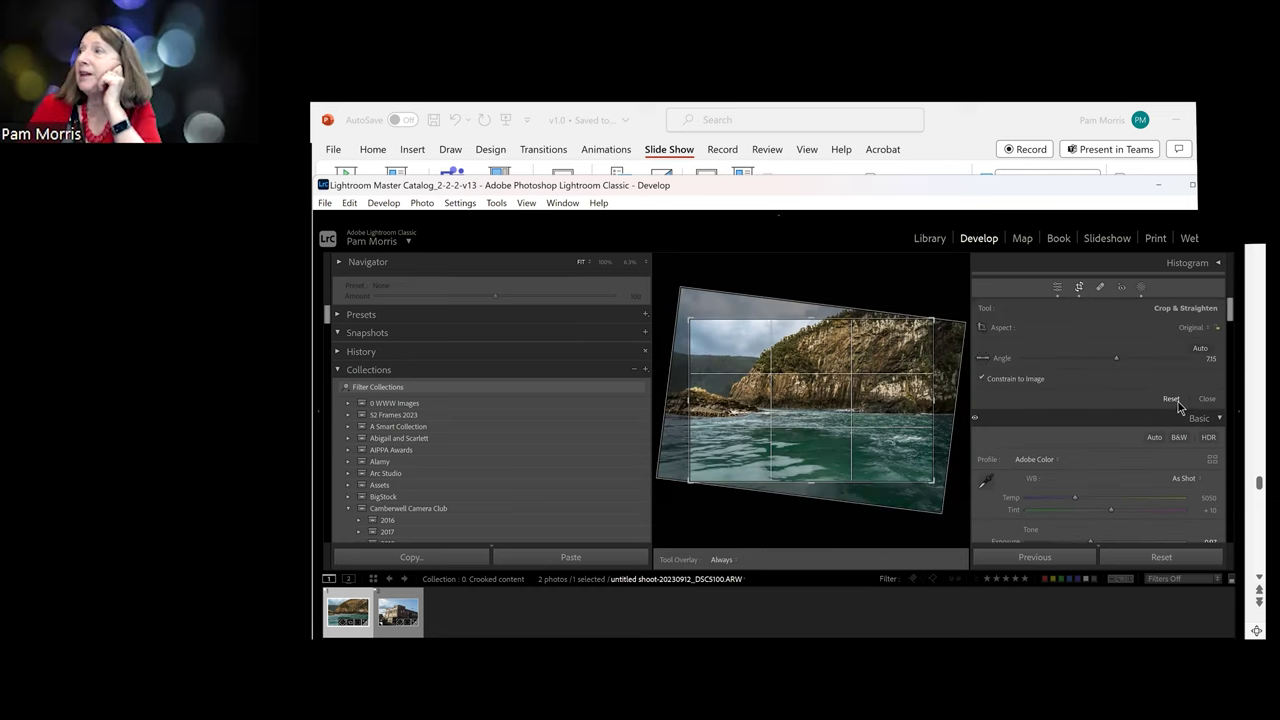
{"action": "left_click", "coordinate": [1177, 403]}
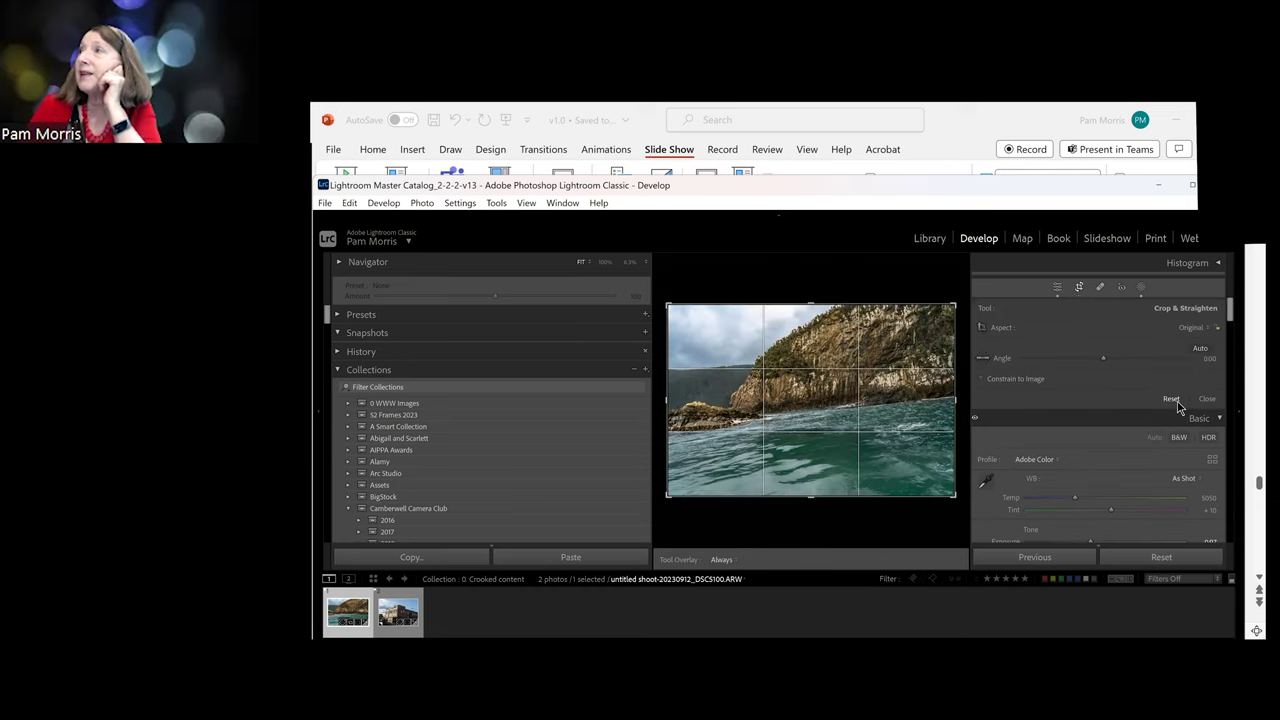
{"action": "left_click", "coordinate": [1203, 352]}
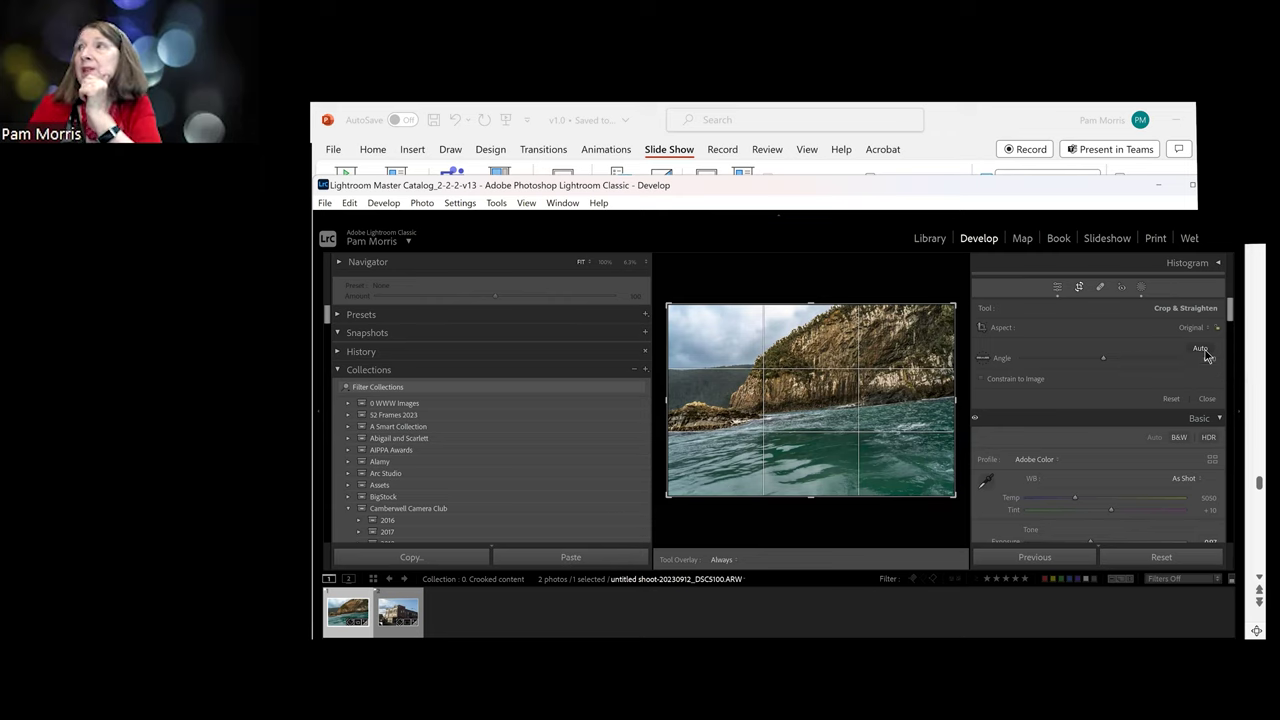
Straighten the coastal photo with a line along the waterline, rotating it about 7.6 degrees, and apply the crop
{"action": "left_click", "coordinate": [984, 358]}
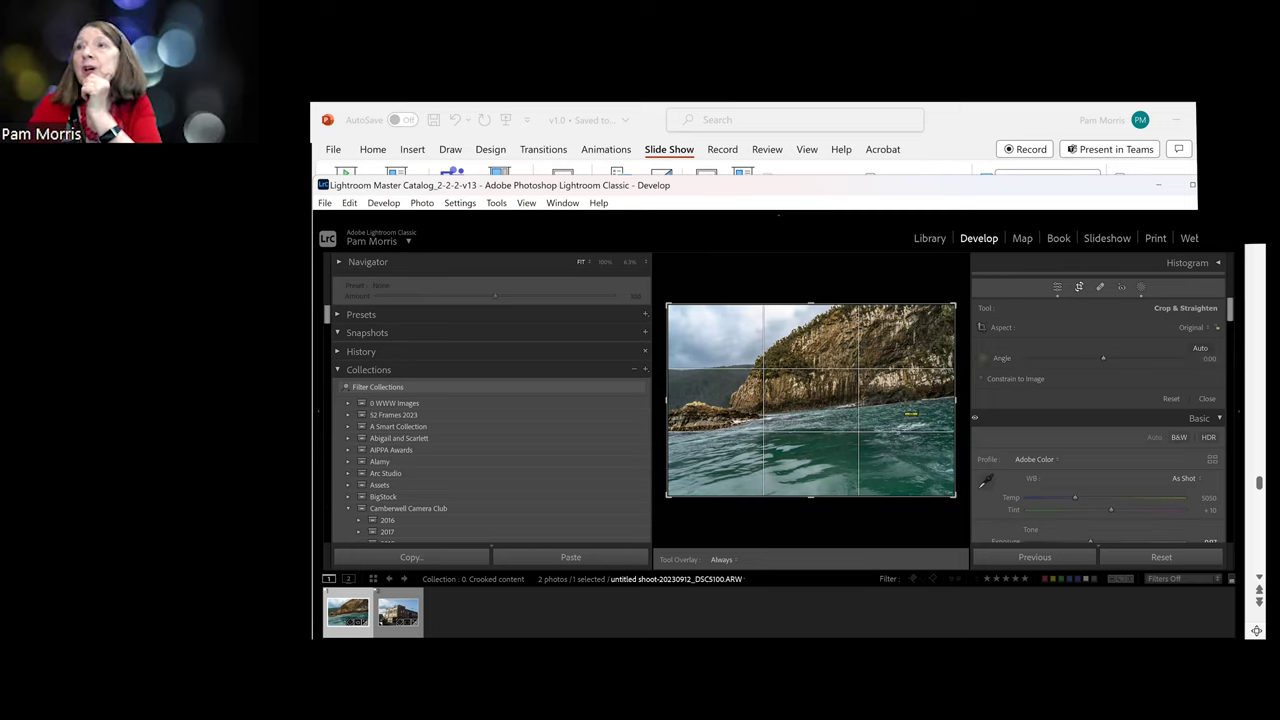
{"action": "left_click_drag", "start_coordinate": [657, 436], "coordinate": [964, 397]}
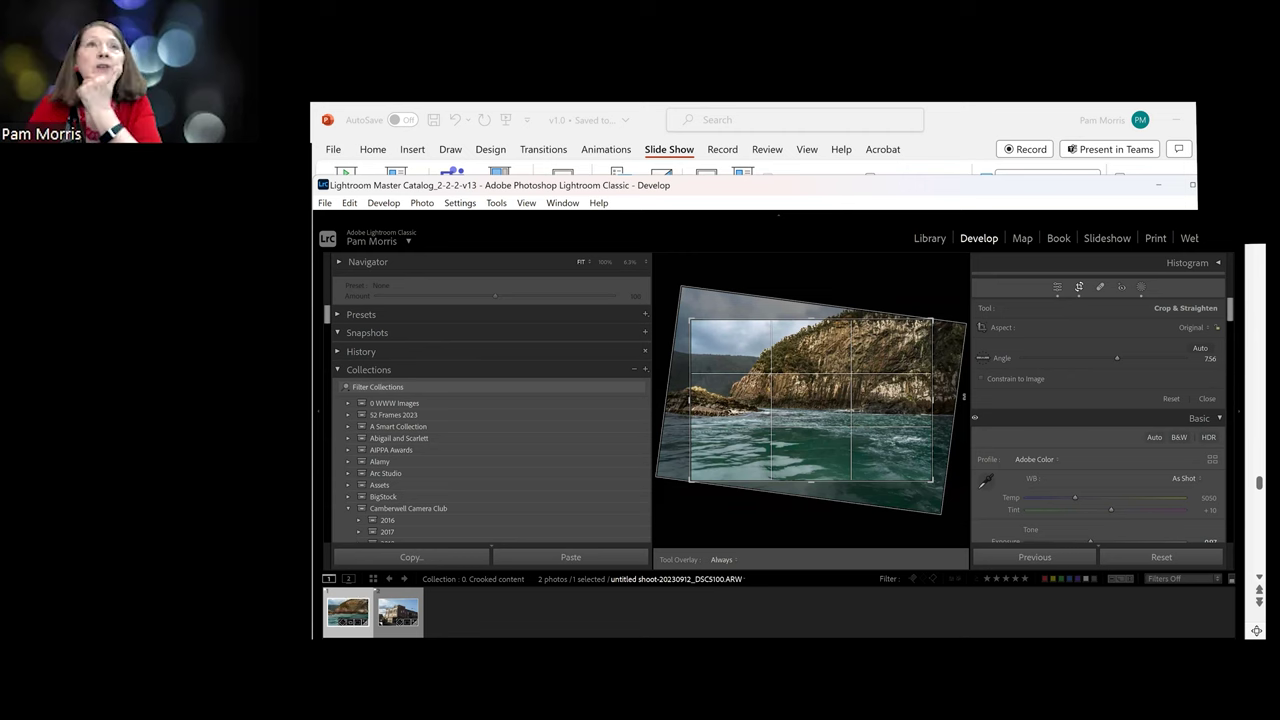
{"action": "key", "text": "Return"}
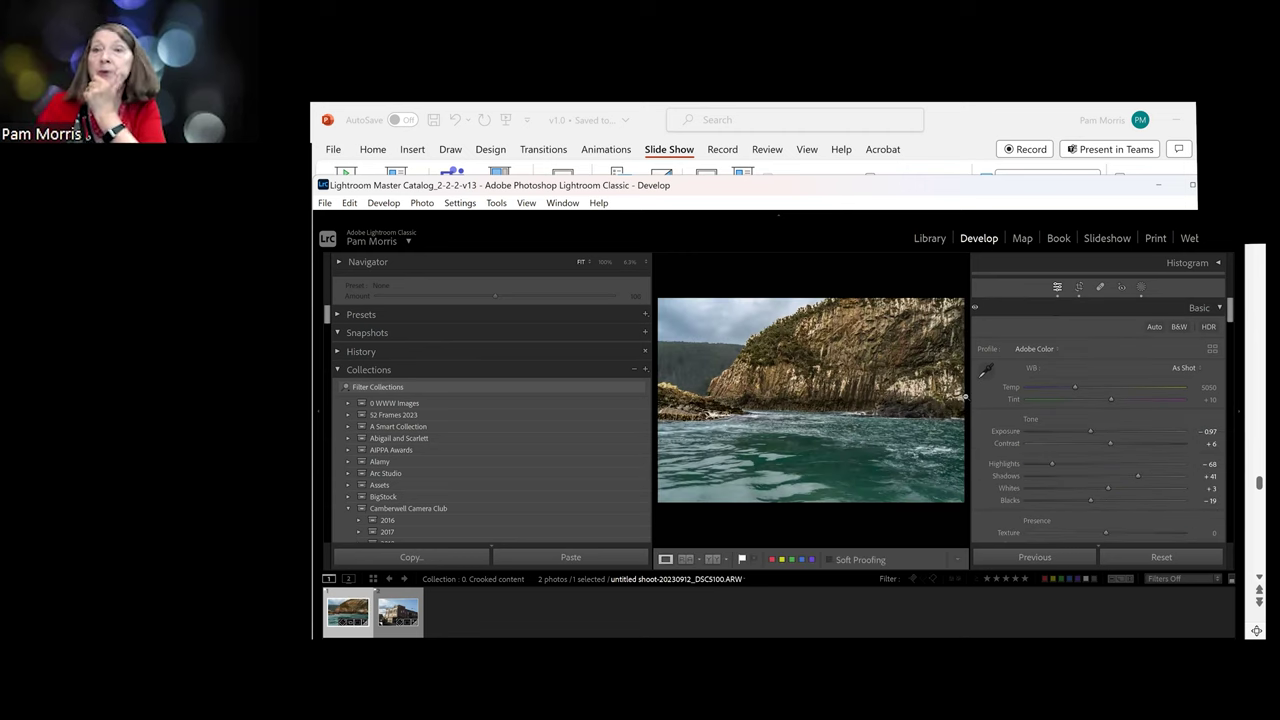
Select the corner building photo, try the Auto Upright correction in its Transform settings and turn Upright off
{"action": "left_click", "coordinate": [394, 604]}
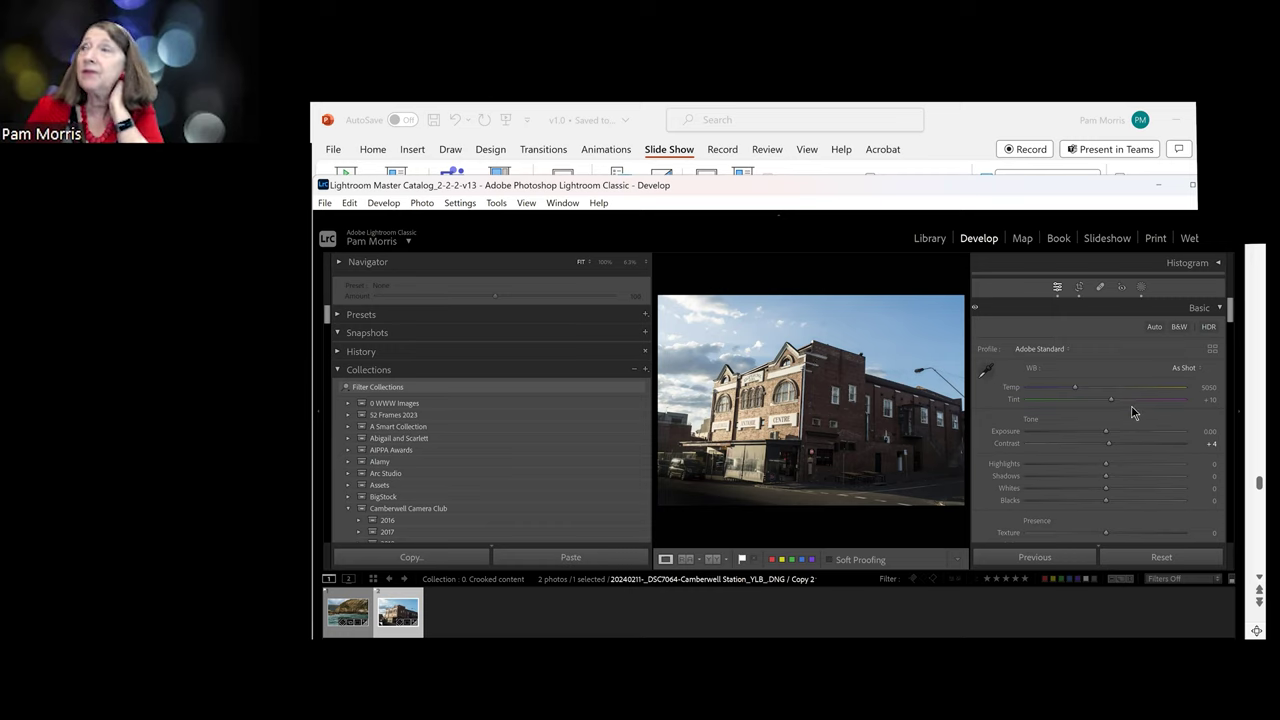
{"action": "left_click_drag", "start_coordinate": [1234, 318], "coordinate": [1243, 484]}
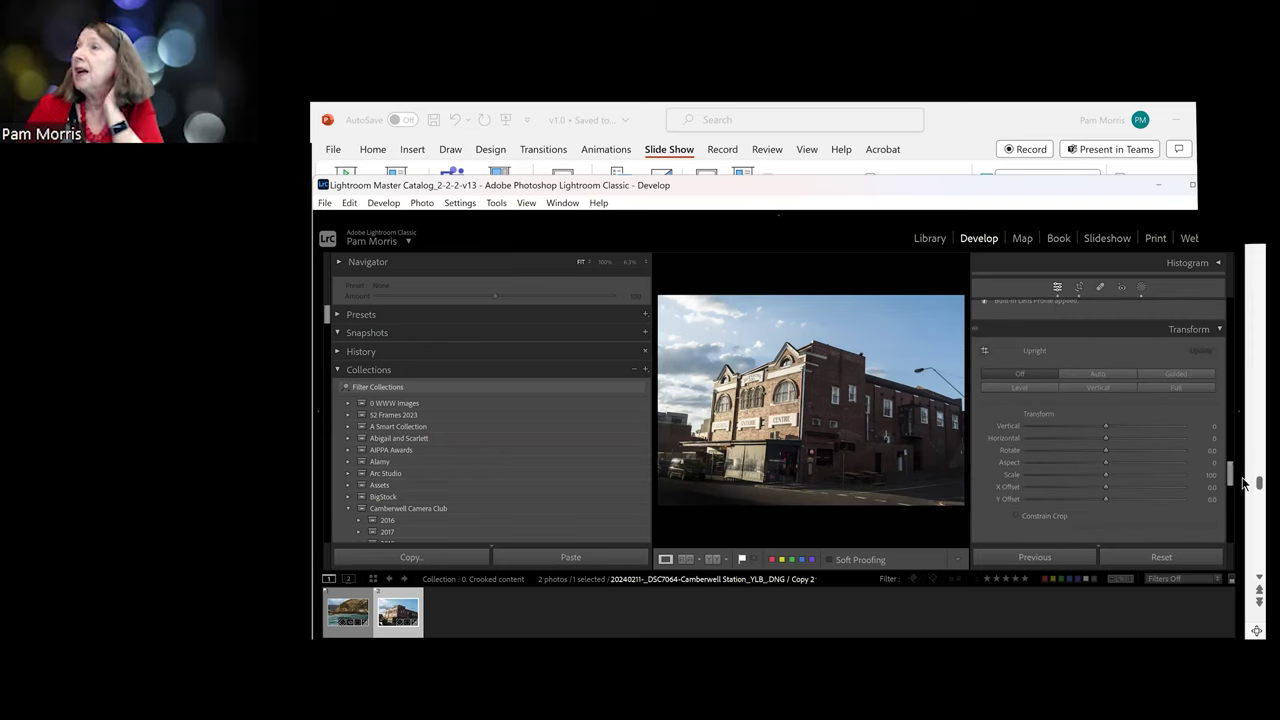
{"action": "left_click", "coordinate": [1100, 375]}
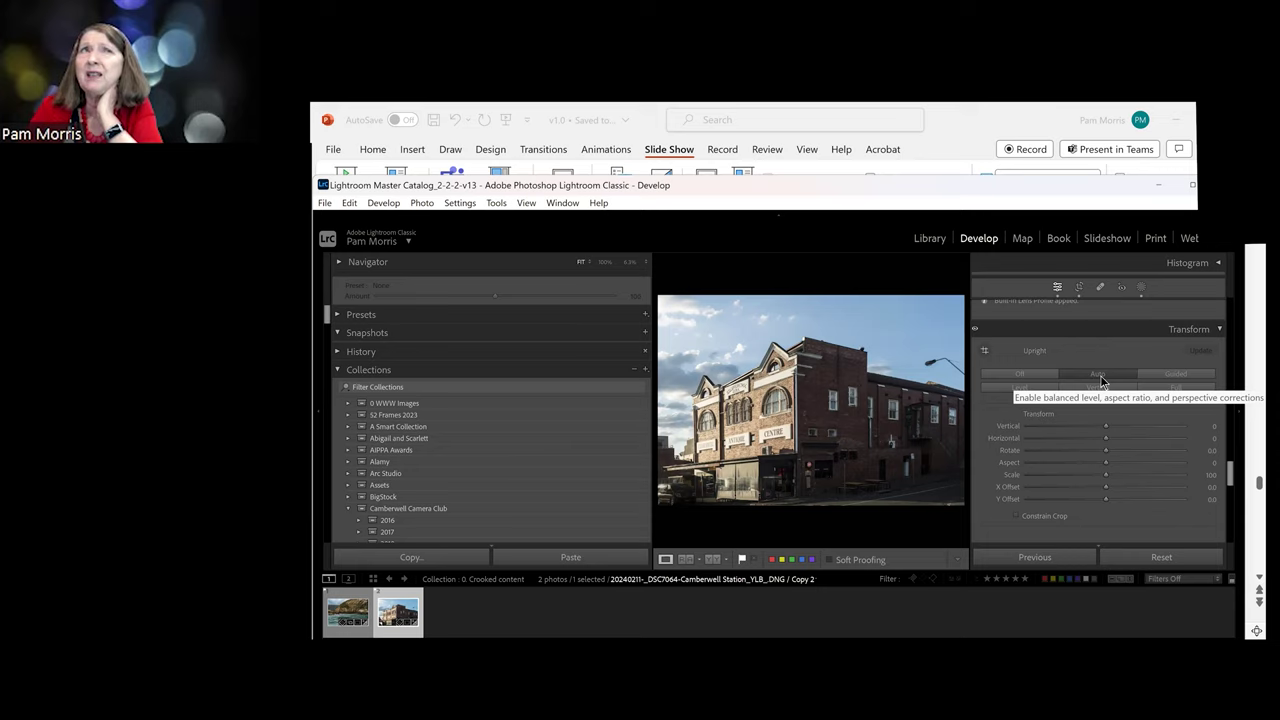
{"action": "left_click", "coordinate": [1021, 374]}
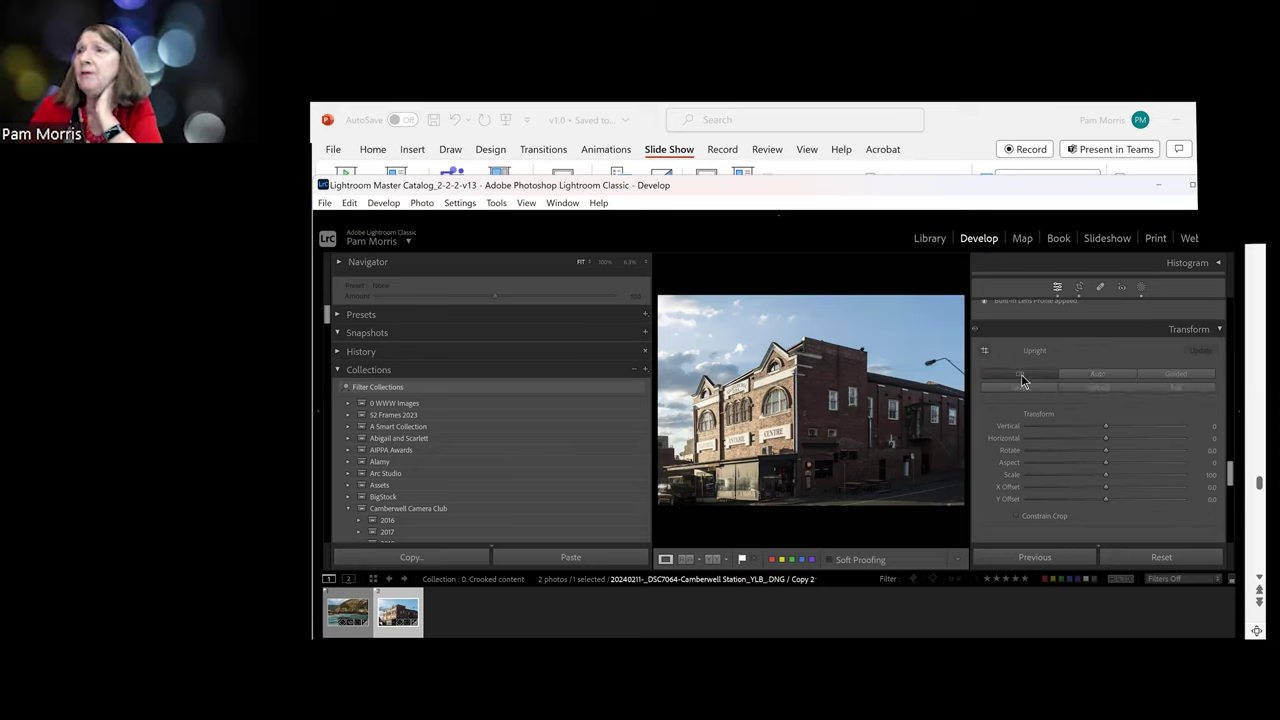
Toggle the building photo's Upright correction between Guided and Off, leaving it set to Guided
{"action": "left_click", "coordinate": [1175, 377]}
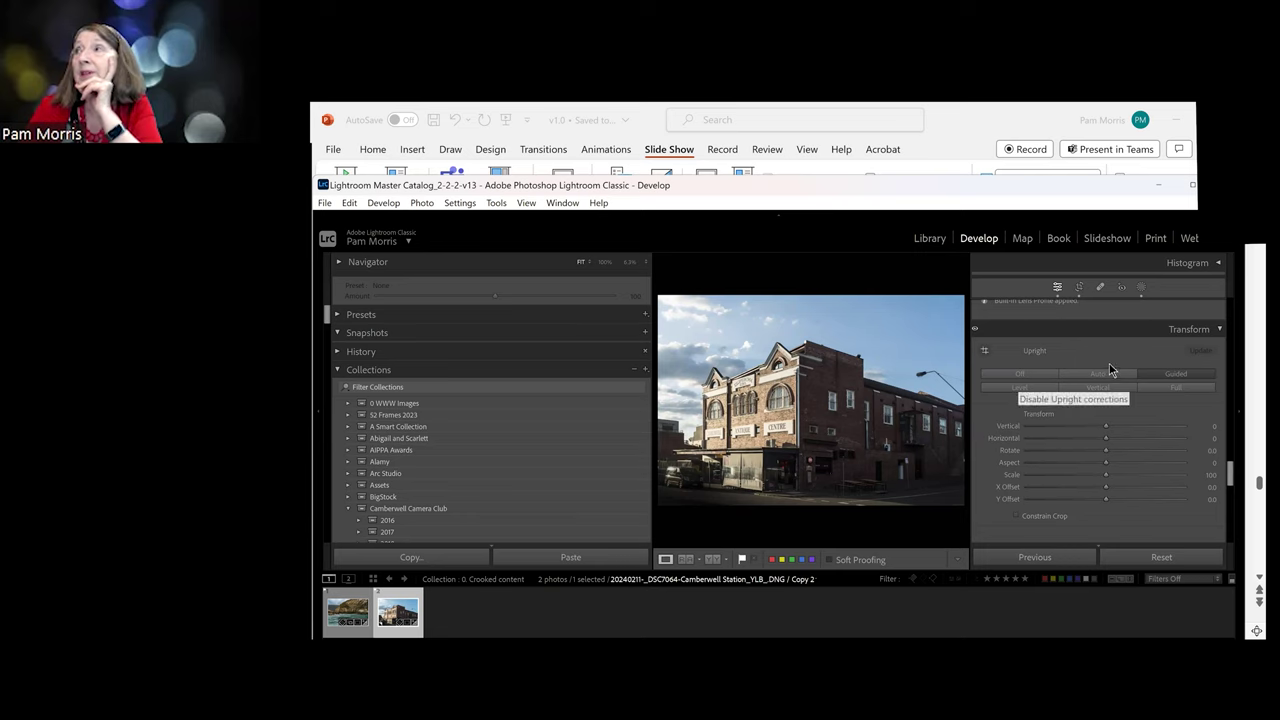
{"action": "left_click", "coordinate": [1017, 374]}
{"action": "left_click", "coordinate": [1170, 378]}
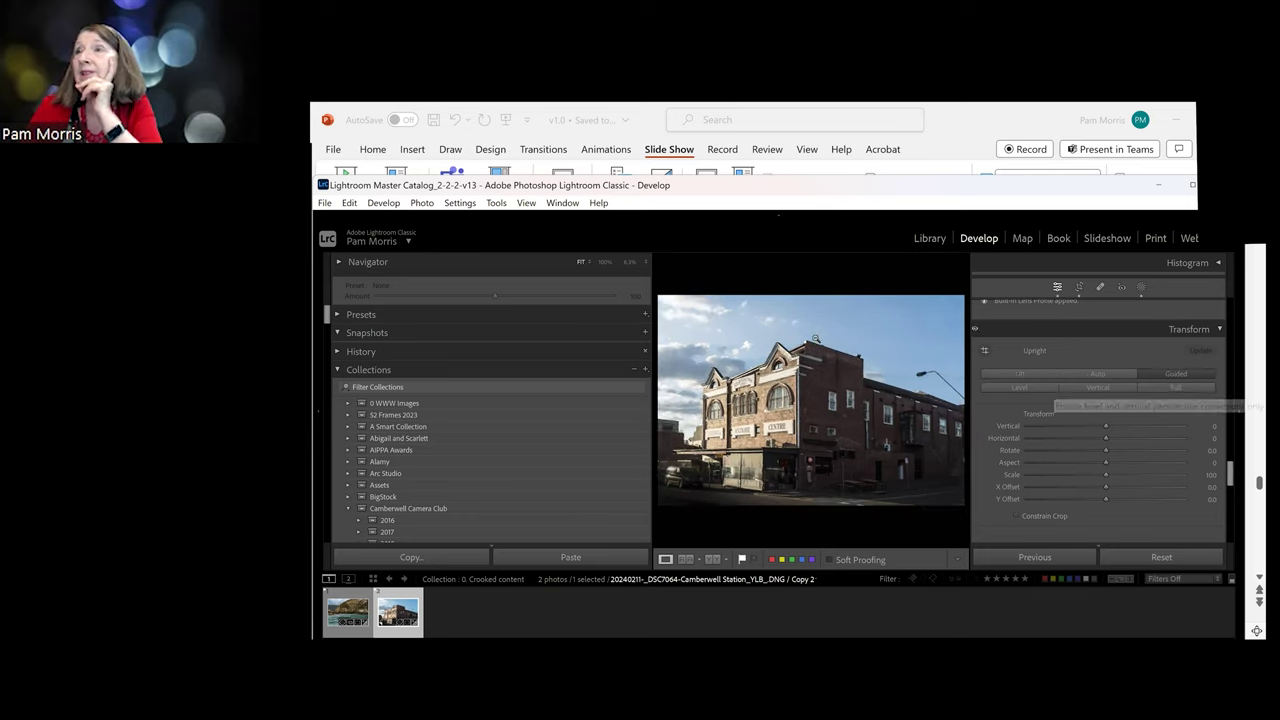
{"action": "key", "text": "ctrl+minus"}
{"action": "left_click", "coordinate": [776, 405]}
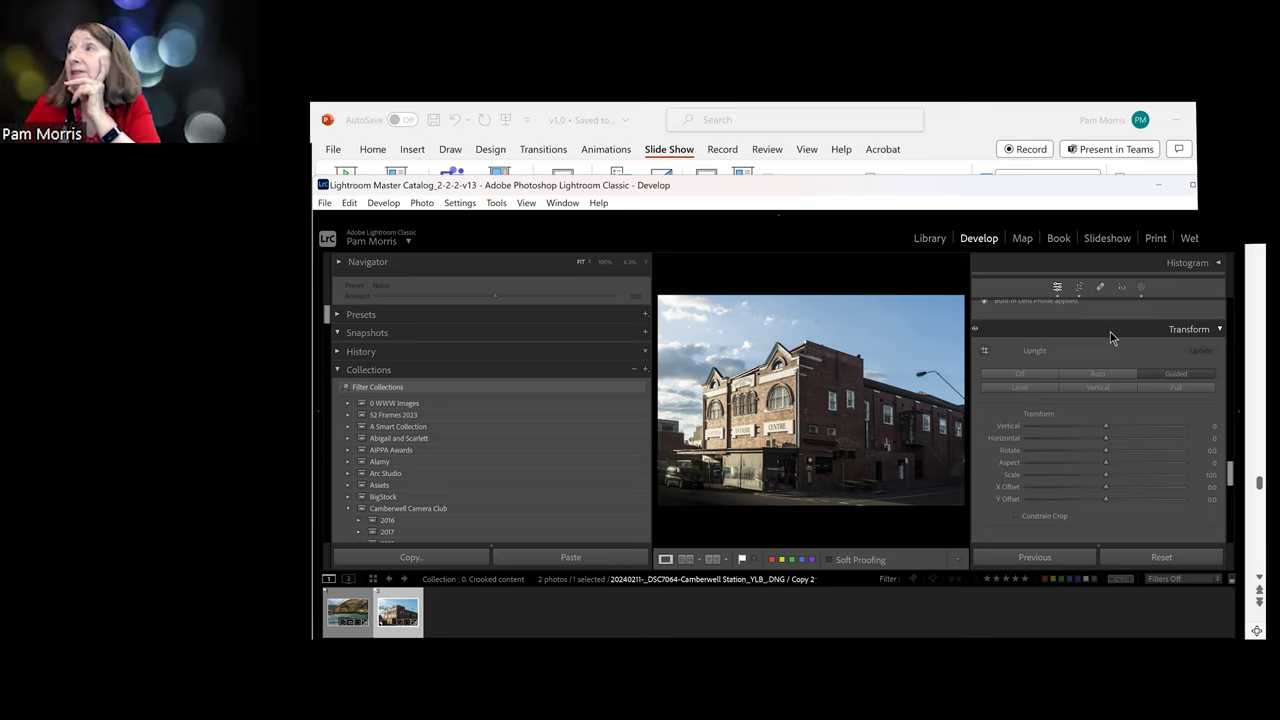
{"action": "left_click", "coordinate": [1027, 374]}
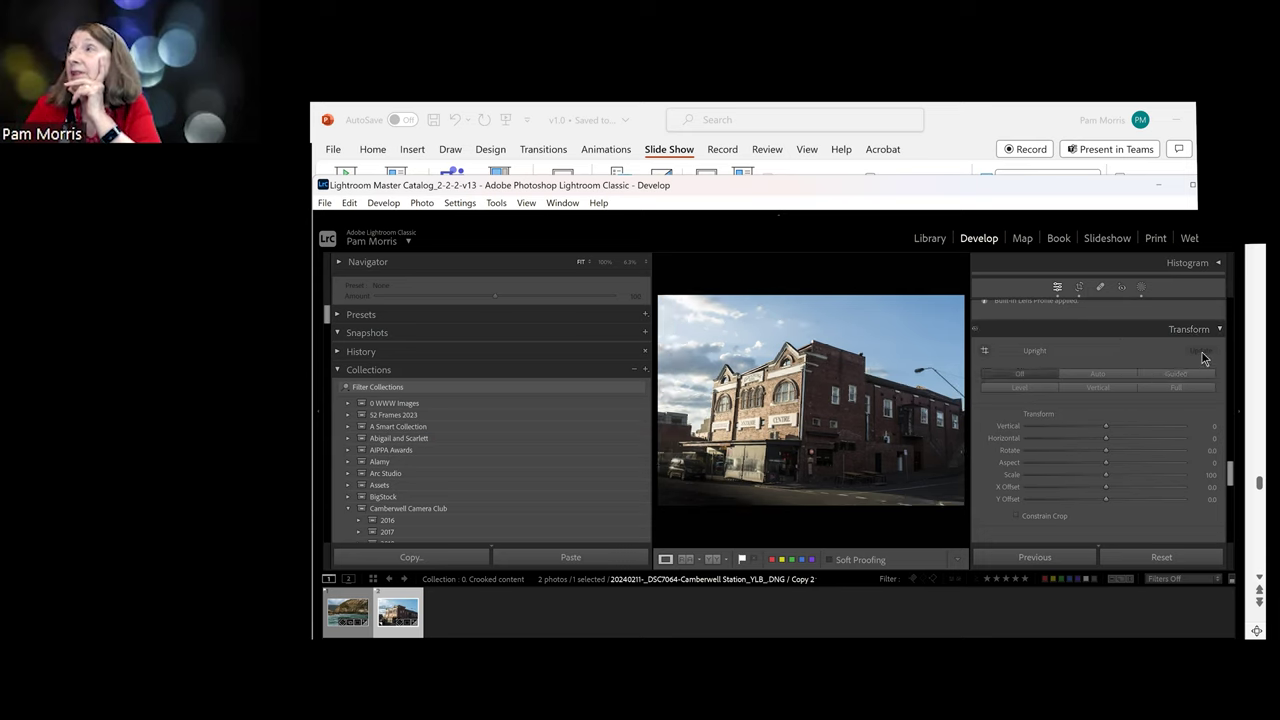
{"action": "left_click", "coordinate": [1177, 377]}
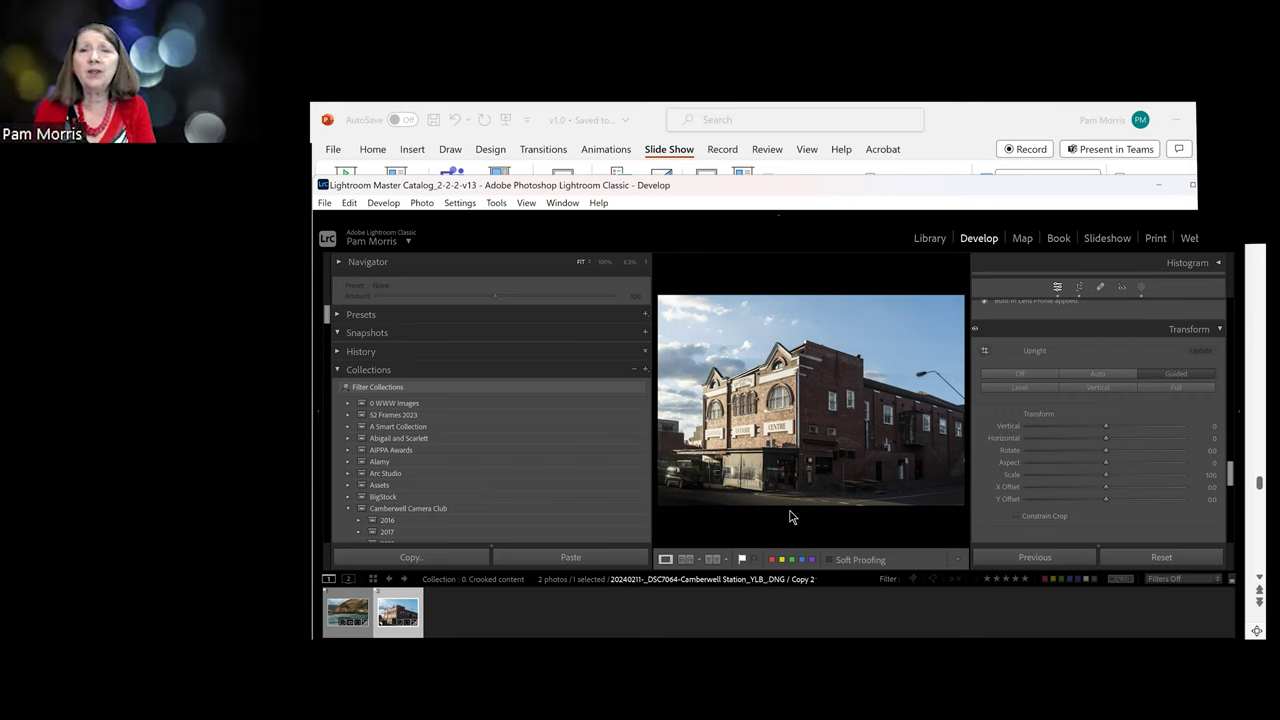
Open the "1. Cropping and Spot Removal" collection within U3A Training 2024
{"action": "scroll", "coordinate": [487, 440], "scroll_direction": "down", "scroll_amount": 10}
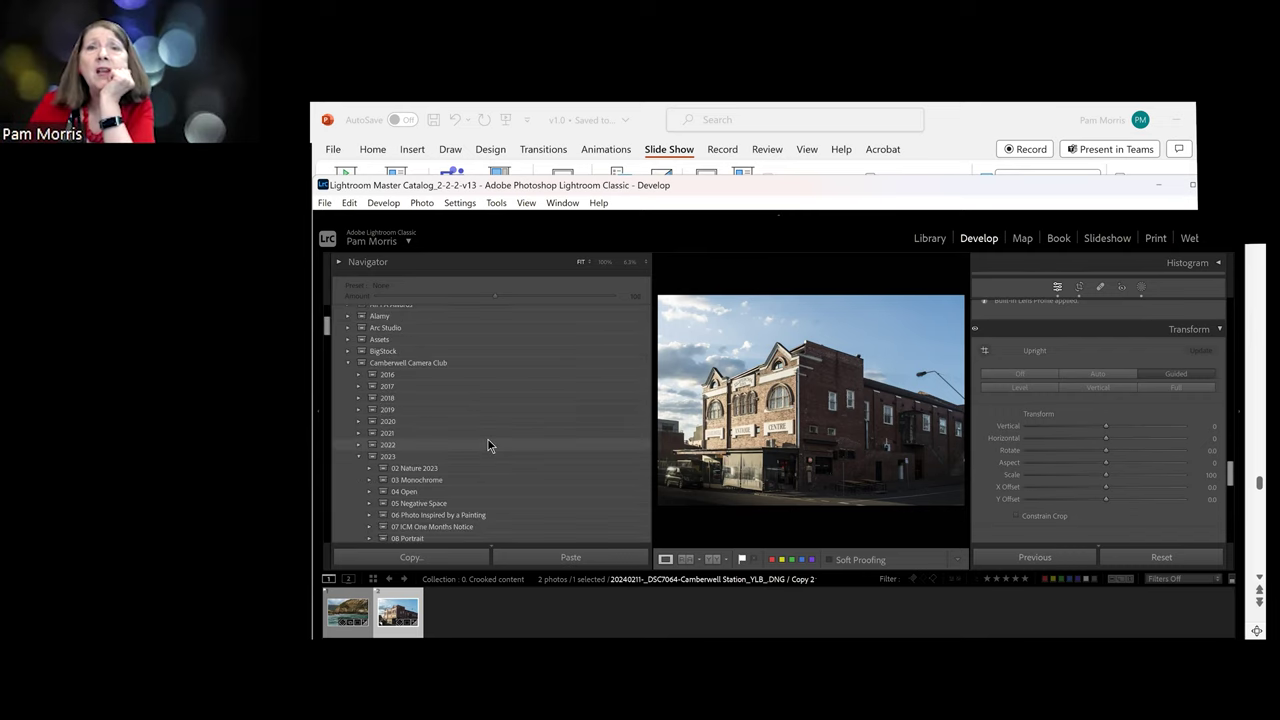
{"action": "scroll", "coordinate": [487, 438], "scroll_direction": "down", "scroll_amount": 6}
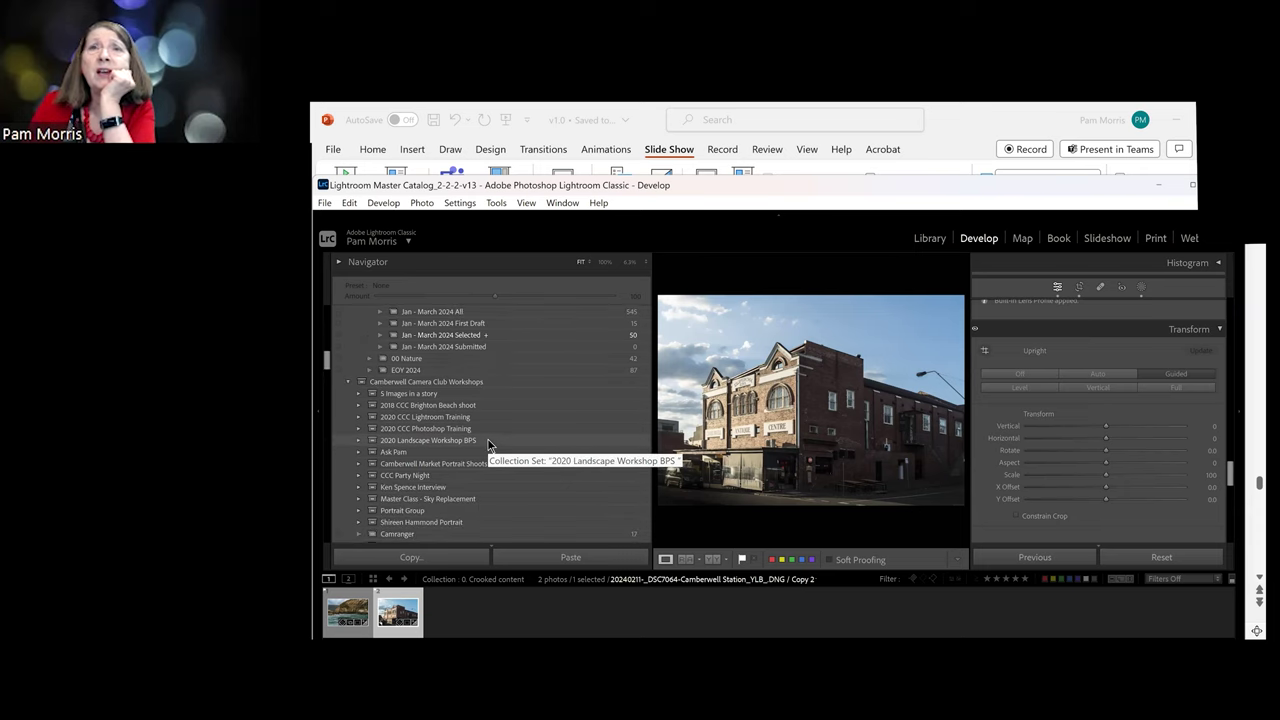
{"action": "scroll", "coordinate": [489, 444], "scroll_direction": "down", "scroll_amount": 4}
{"action": "scroll", "coordinate": [487, 440], "scroll_direction": "down", "scroll_amount": 10}
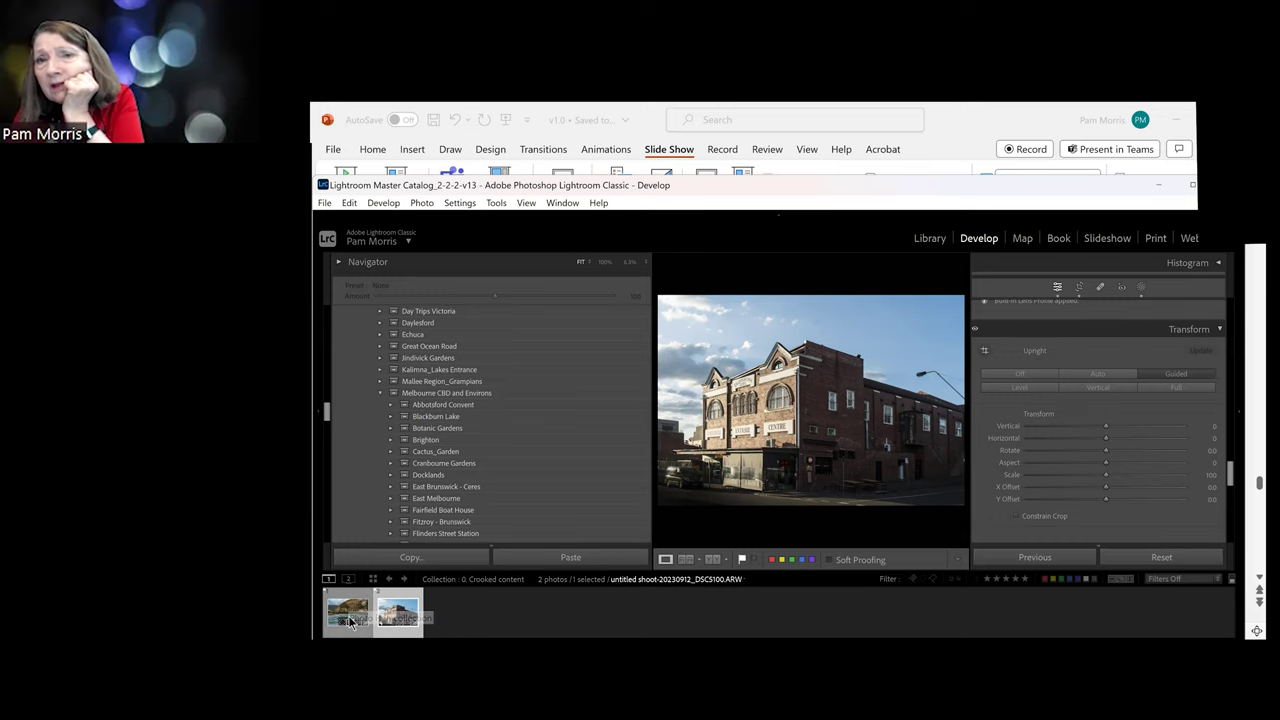
{"action": "right_click", "coordinate": [349, 622]}
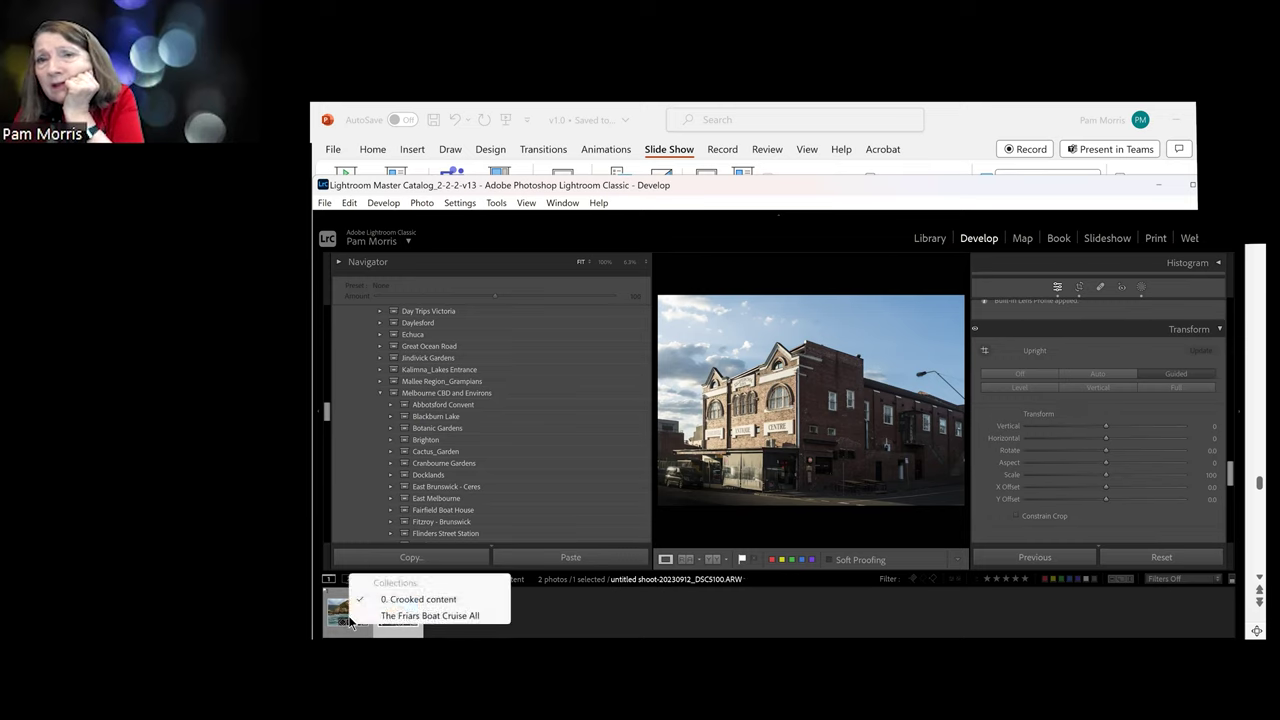
{"action": "left_click", "coordinate": [405, 601]}
{"action": "scroll", "coordinate": [491, 490], "scroll_direction": "down", "scroll_amount": 5}
{"action": "scroll", "coordinate": [514, 468], "scroll_direction": "down", "scroll_amount": 5}
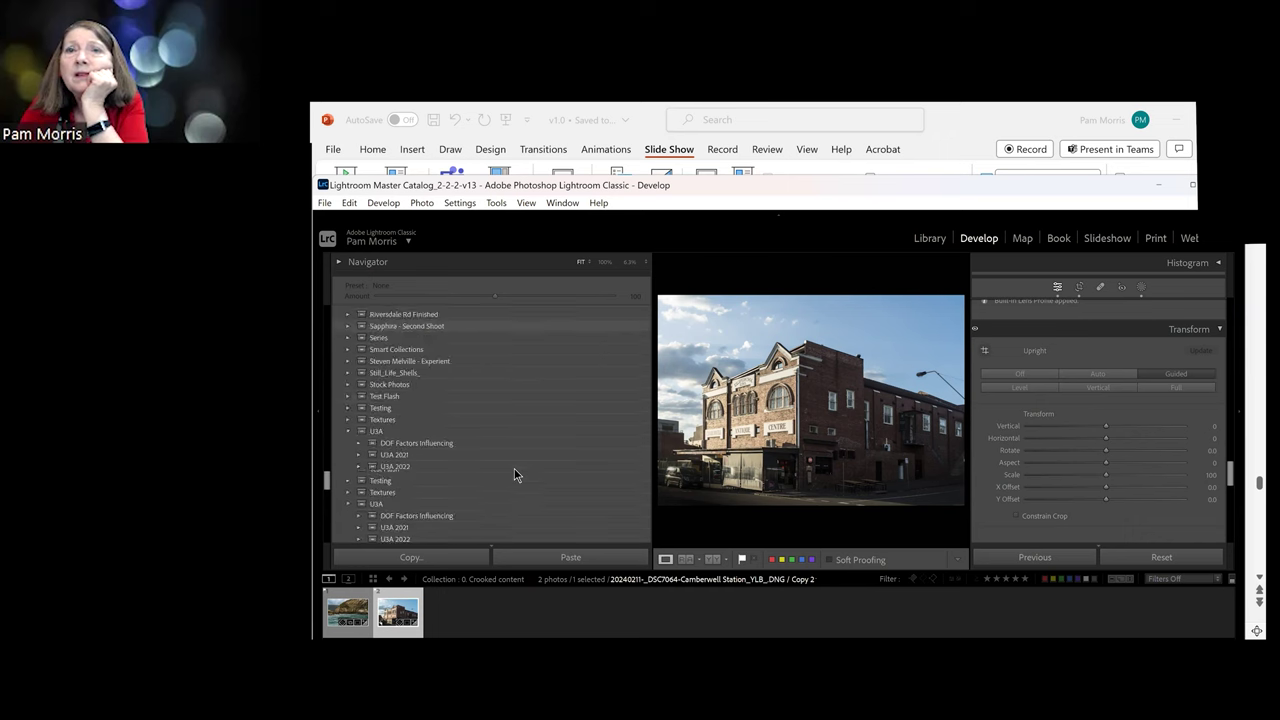
{"action": "left_click", "coordinate": [489, 464]}
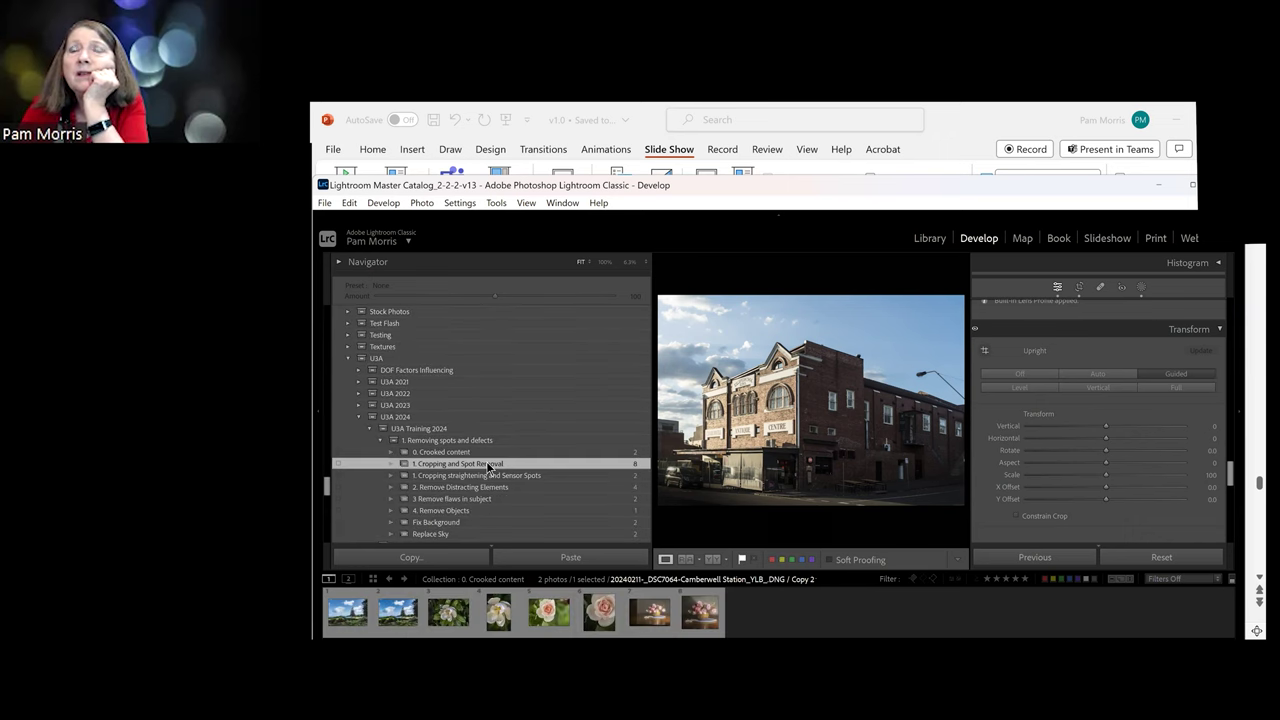
Select the fifth photo, a single pale pink rose, and crop in its right and top edges
{"action": "left_click", "coordinate": [553, 622]}
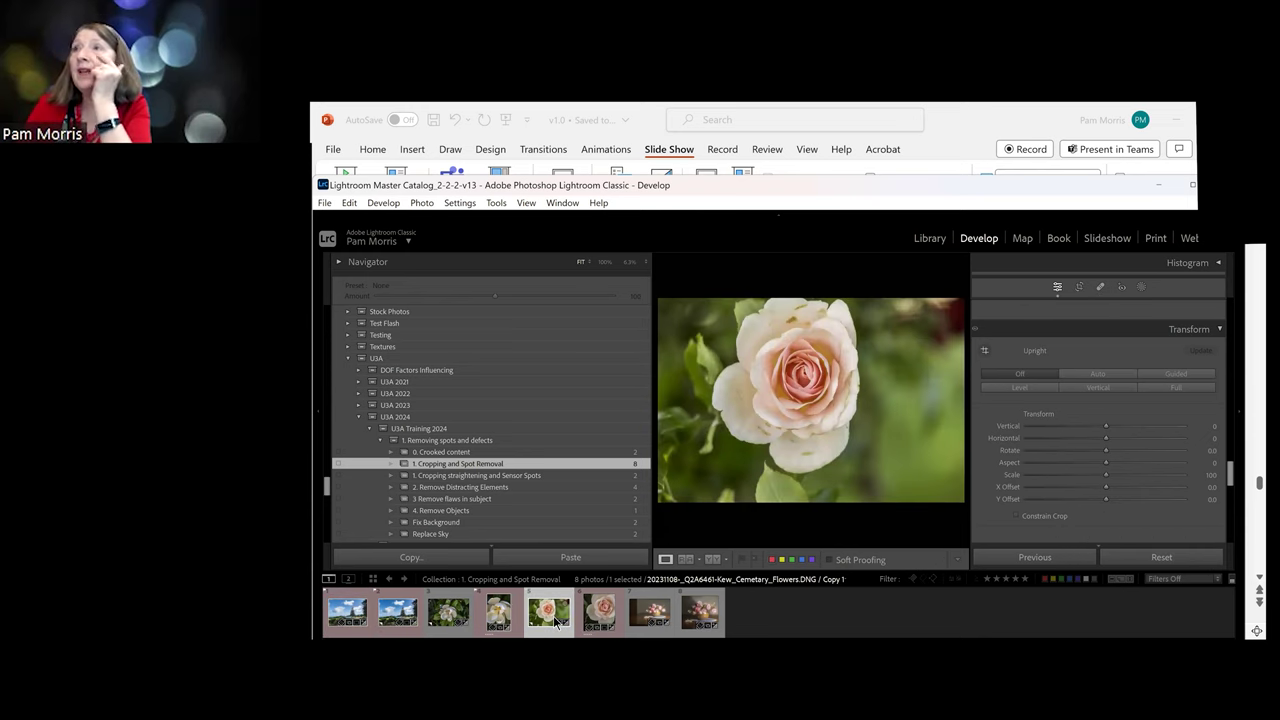
{"action": "left_click", "coordinate": [1081, 288]}
{"action": "left_click_drag", "start_coordinate": [947, 401], "coordinate": [901, 400]}
{"action": "left_click_drag", "start_coordinate": [810, 297], "coordinate": [811, 314]}
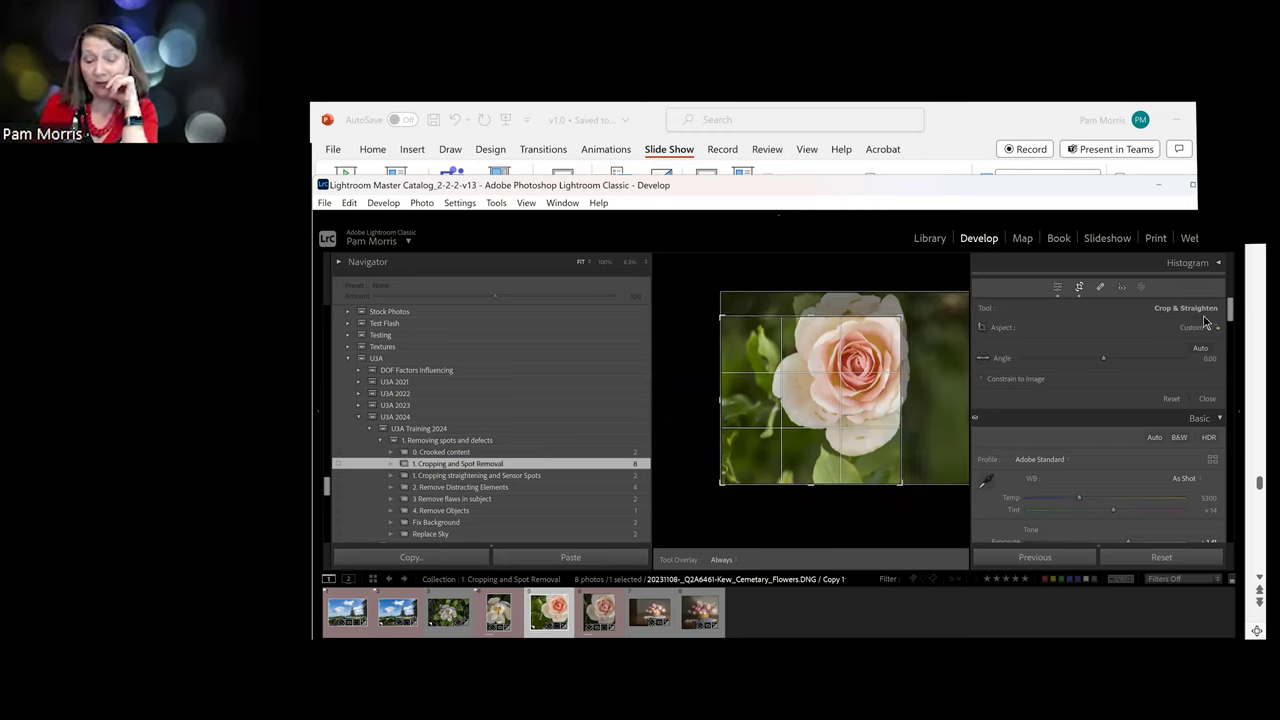
Cycle the crop guide overlays through the diagonals to the golden spiral and apply the rose photo's crop
{"action": "key", "text": "o"}
{"action": "key", "text": "o"}
{"action": "key", "text": "o"}
{"action": "key", "text": "o"}
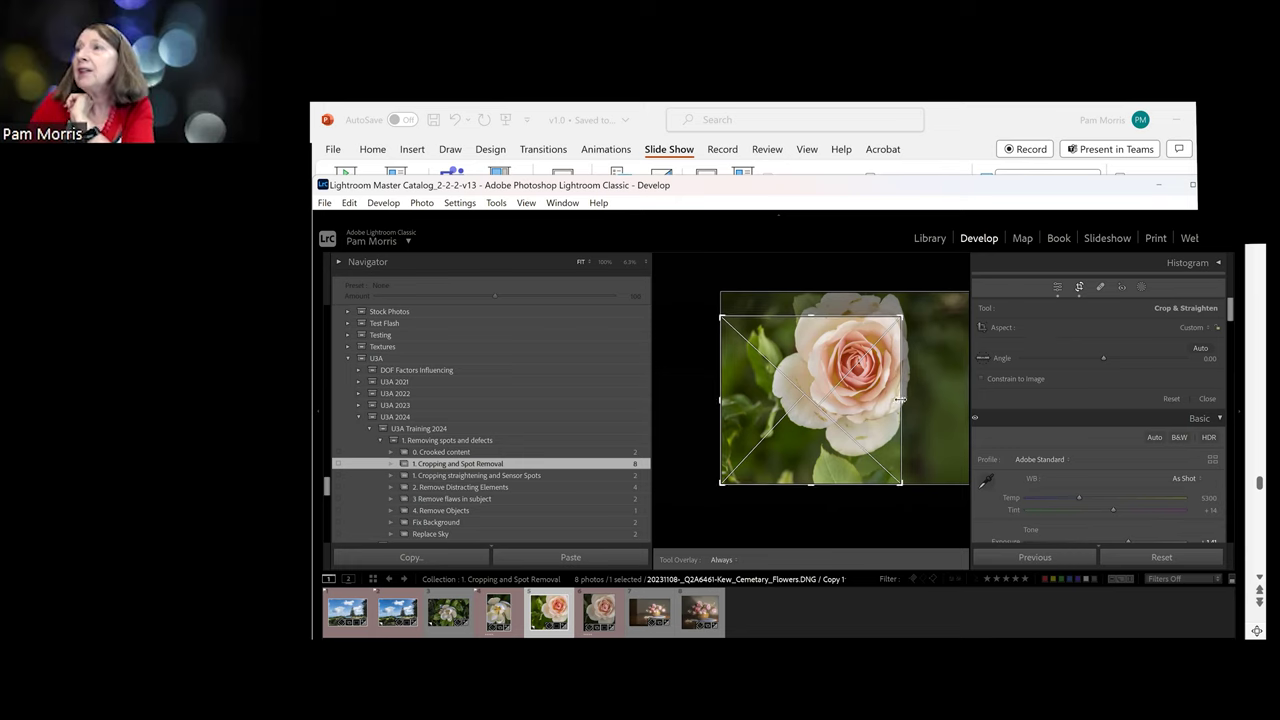
{"action": "left_click_drag", "start_coordinate": [901, 399], "coordinate": [902, 399]}
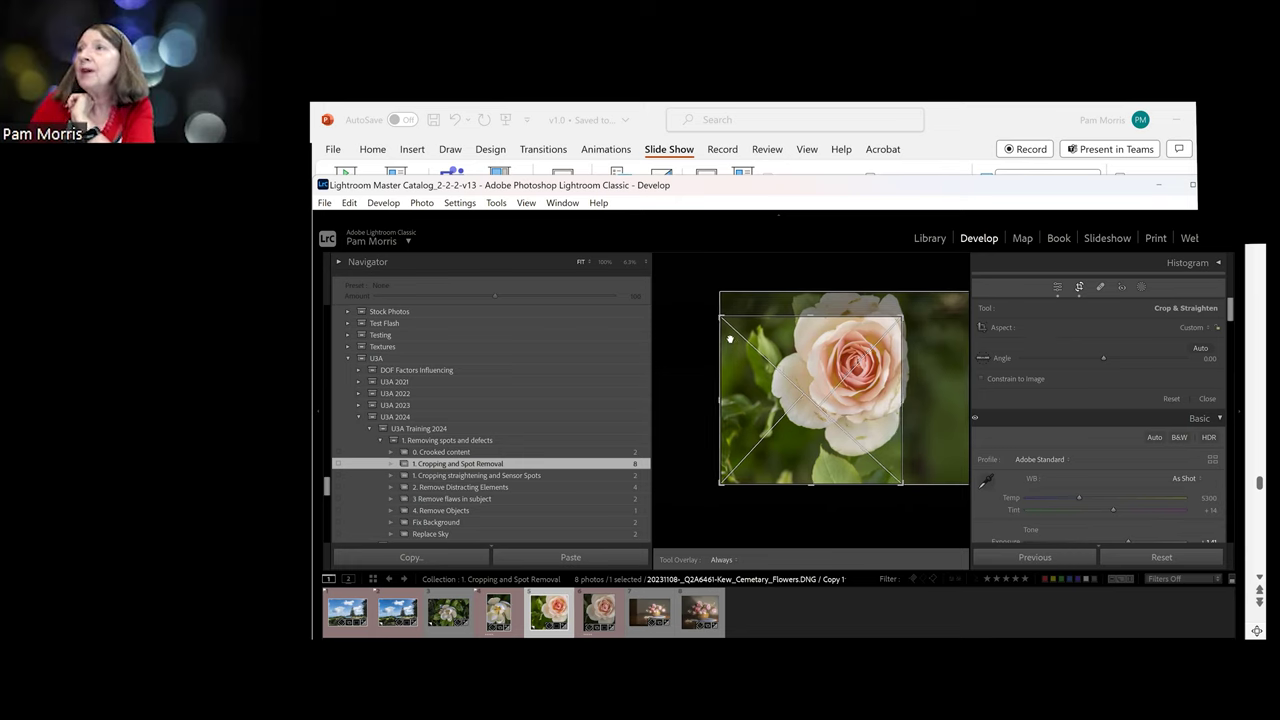
{"action": "key", "text": "o"}
{"action": "key", "text": "o"}
{"action": "key", "text": "o"}
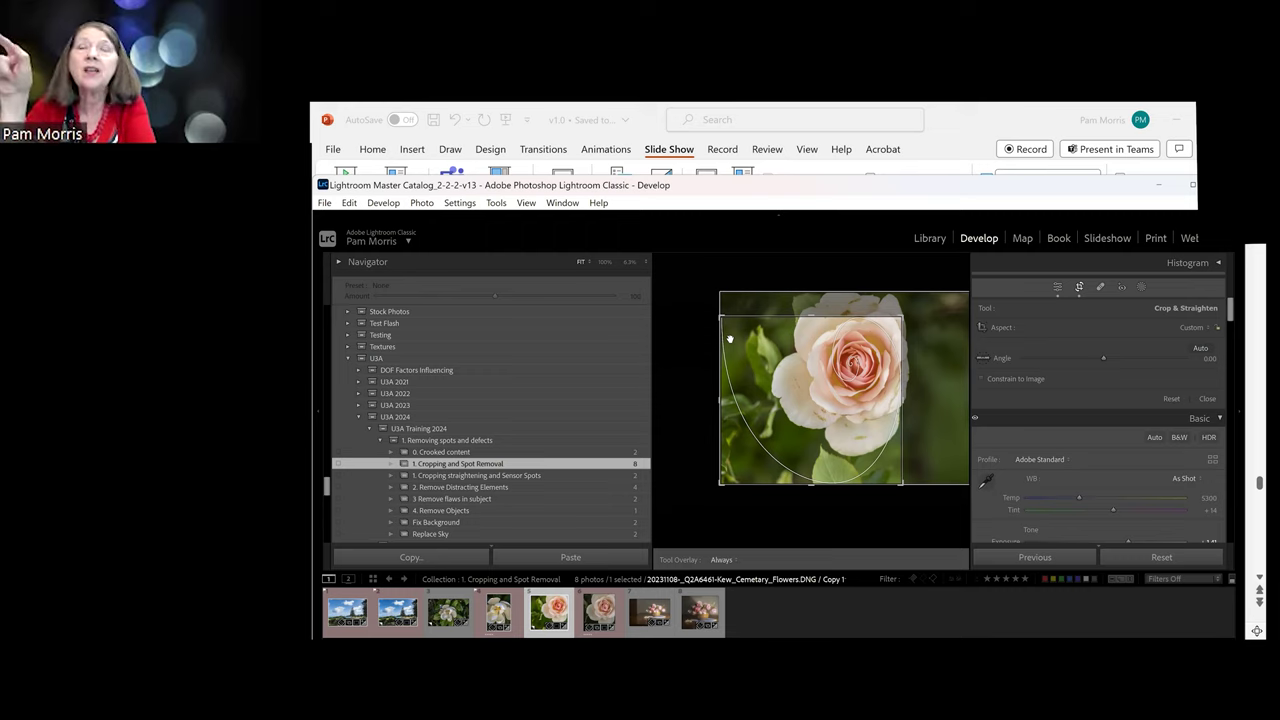
{"action": "key", "text": "Return"}
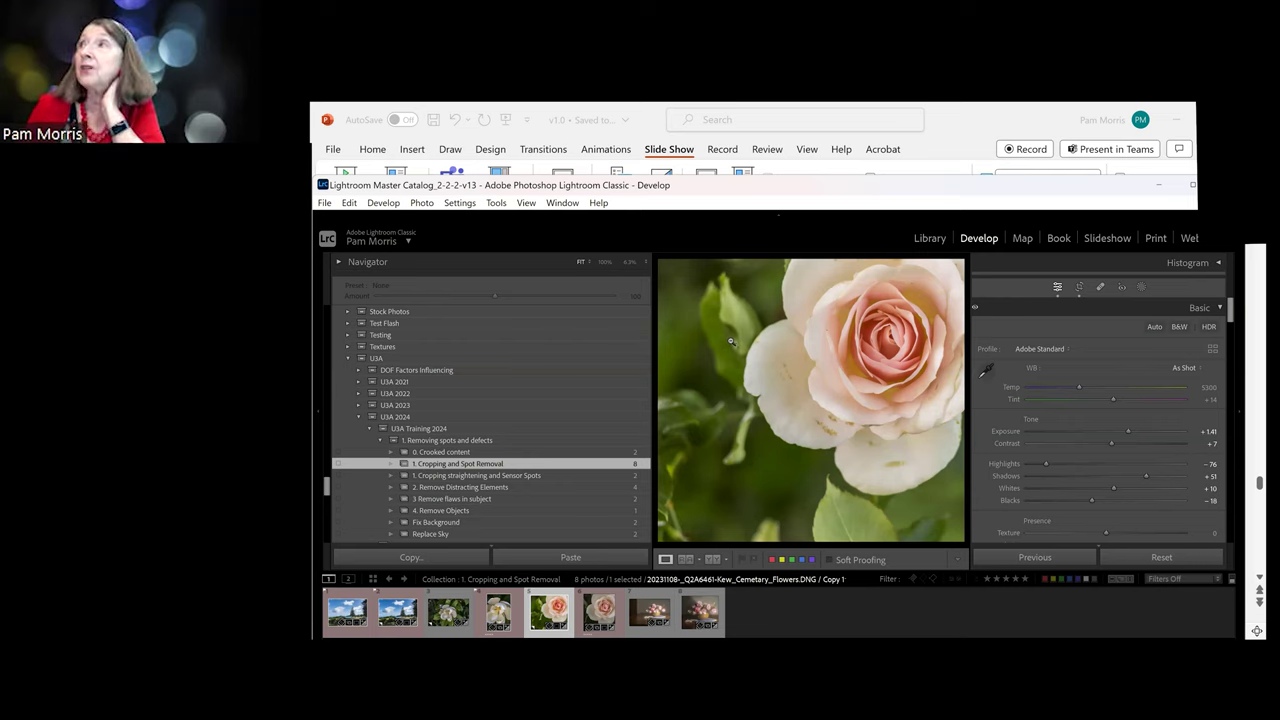
Set the removal brush size to 78 and use Content-Aware Remove on the spots on the rose's left and lower petals
{"action": "left_click", "coordinate": [1100, 289]}
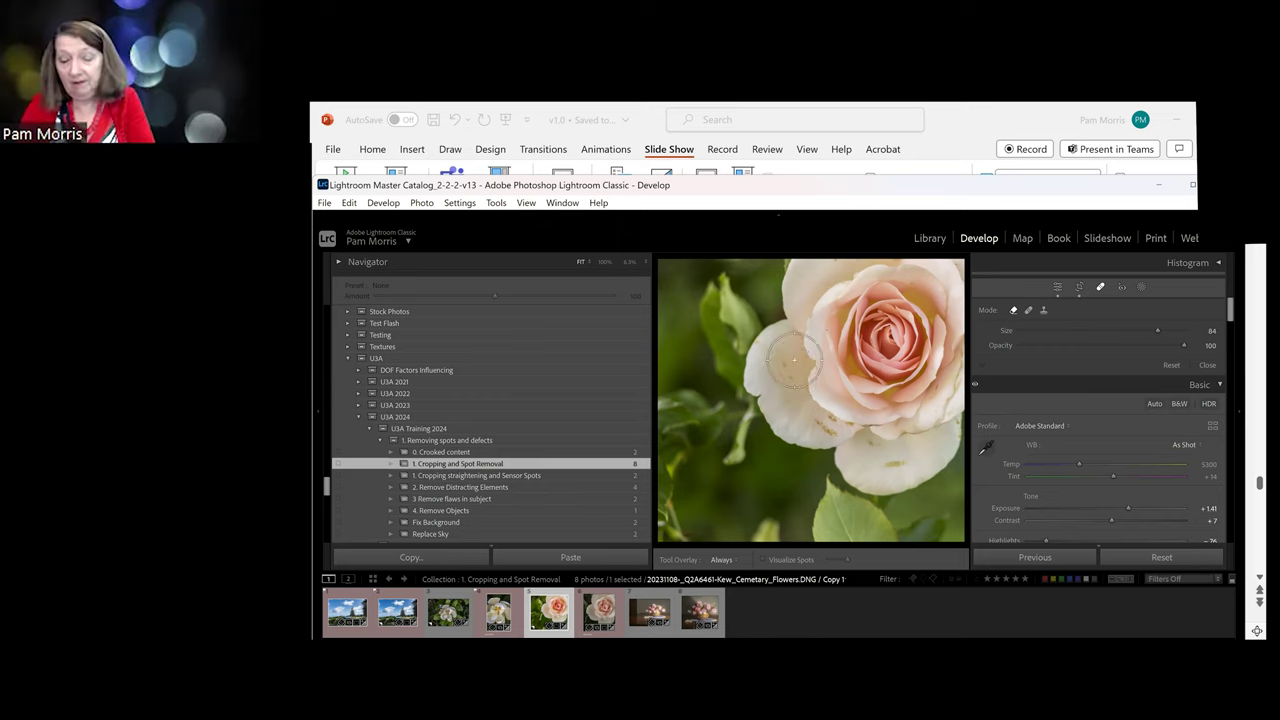
{"action": "scroll", "coordinate": [793, 360], "scroll_direction": "down", "scroll_amount": 2}
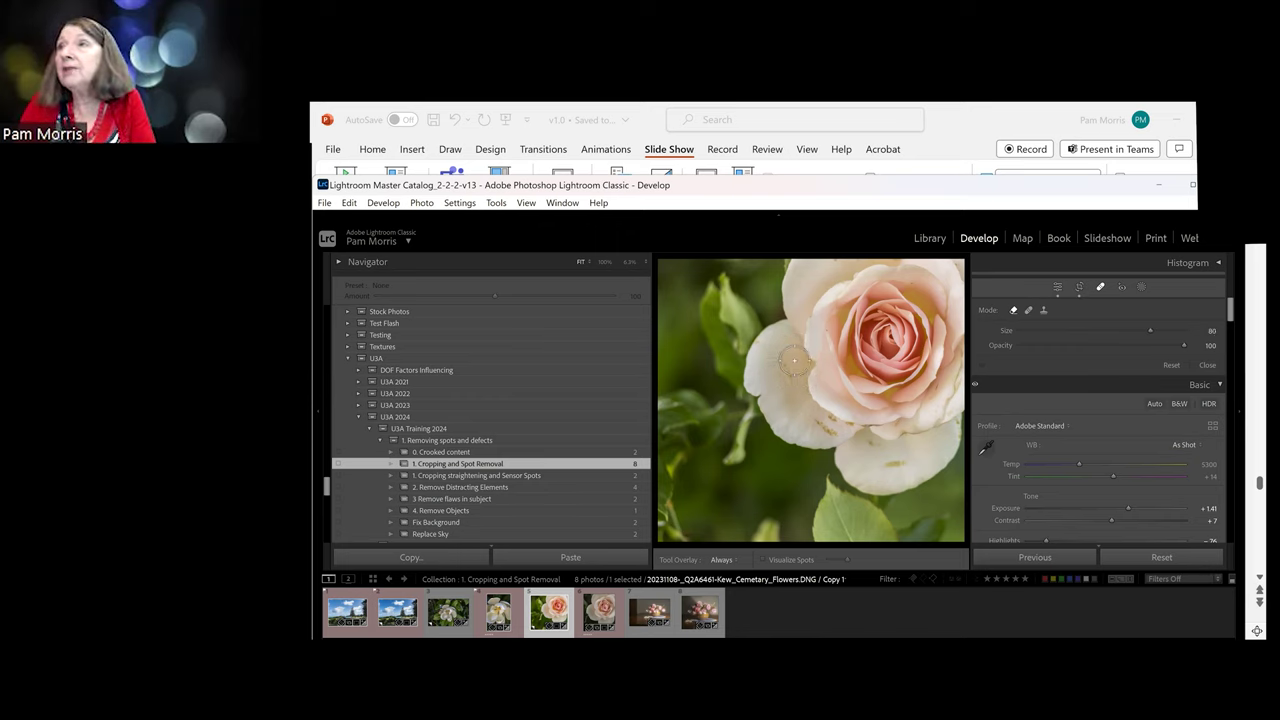
{"action": "scroll", "coordinate": [790, 366], "scroll_direction": "down", "scroll_amount": 2}
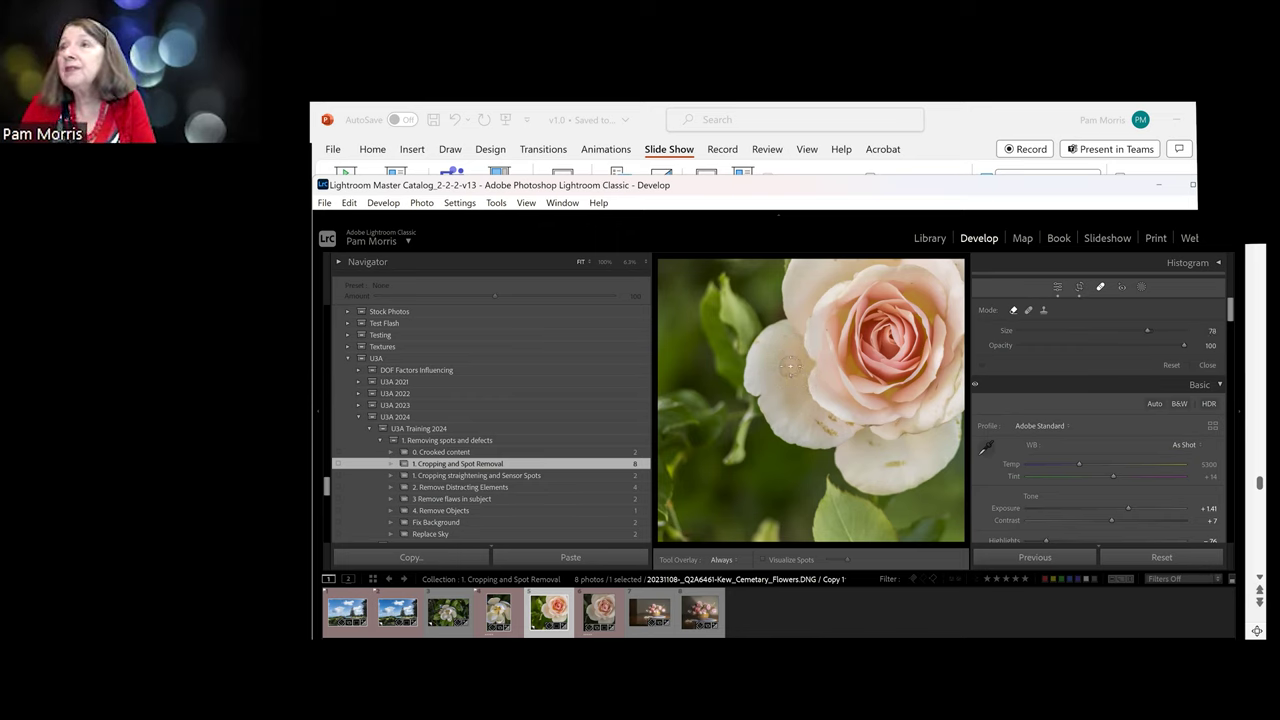
{"action": "scroll", "coordinate": [783, 363], "scroll_direction": "down", "scroll_amount": 1}
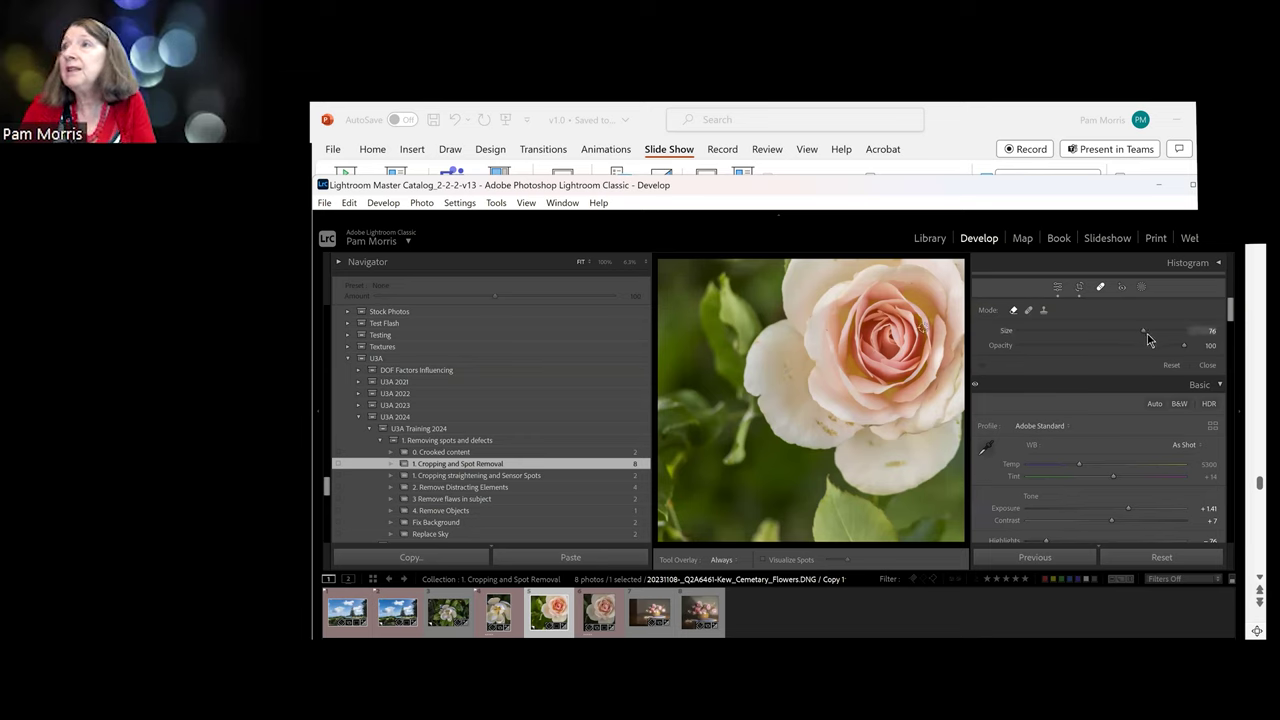
{"action": "left_click", "coordinate": [1148, 333]}
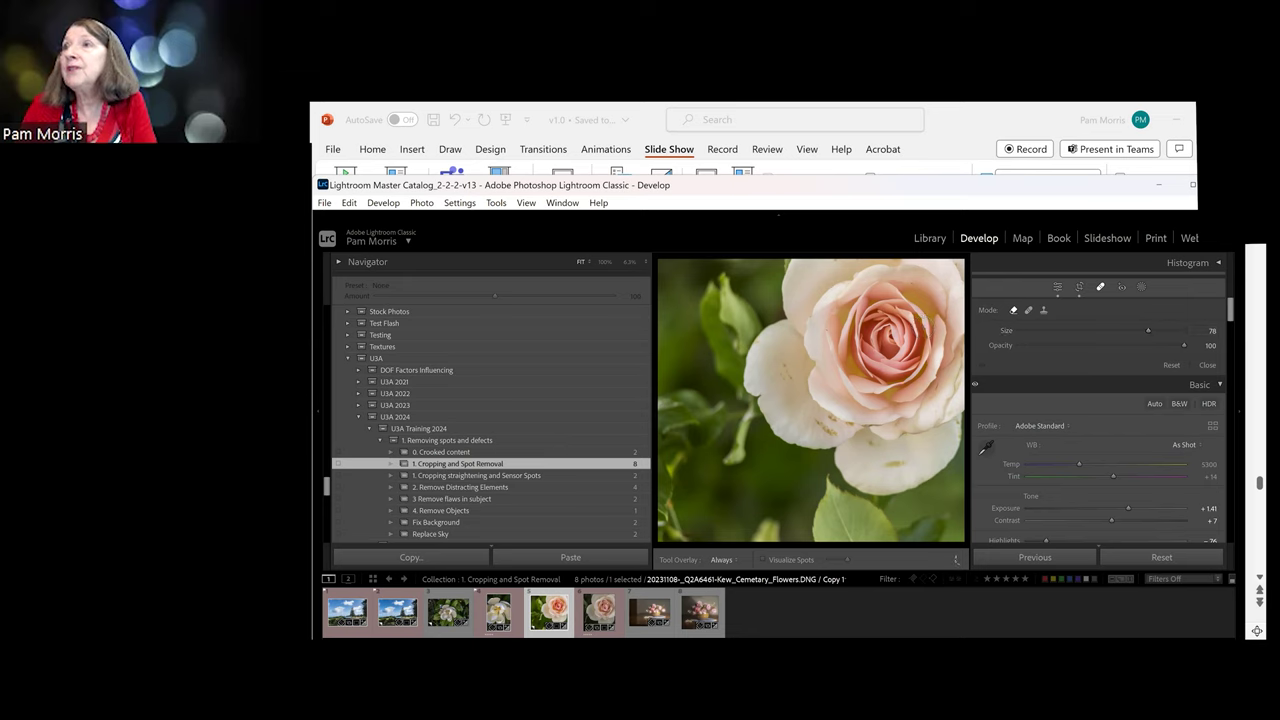
{"action": "left_click", "coordinate": [809, 415]}
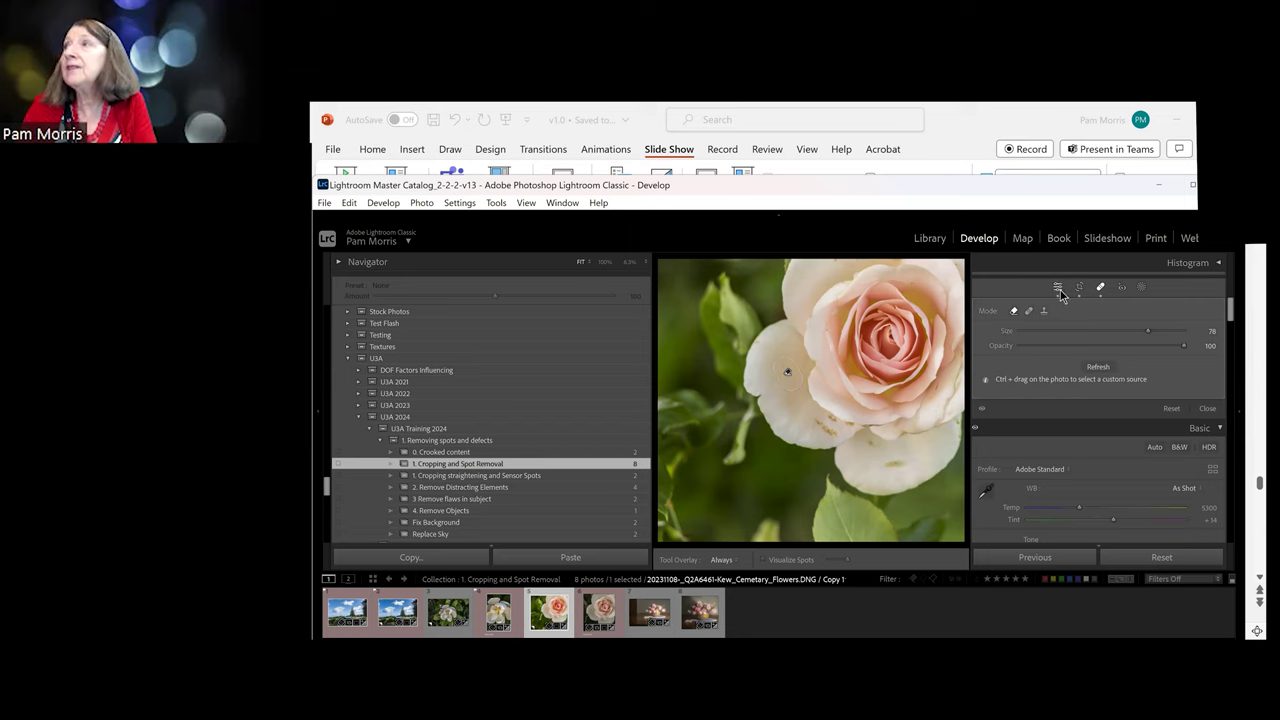
{"action": "left_click", "coordinate": [896, 463]}
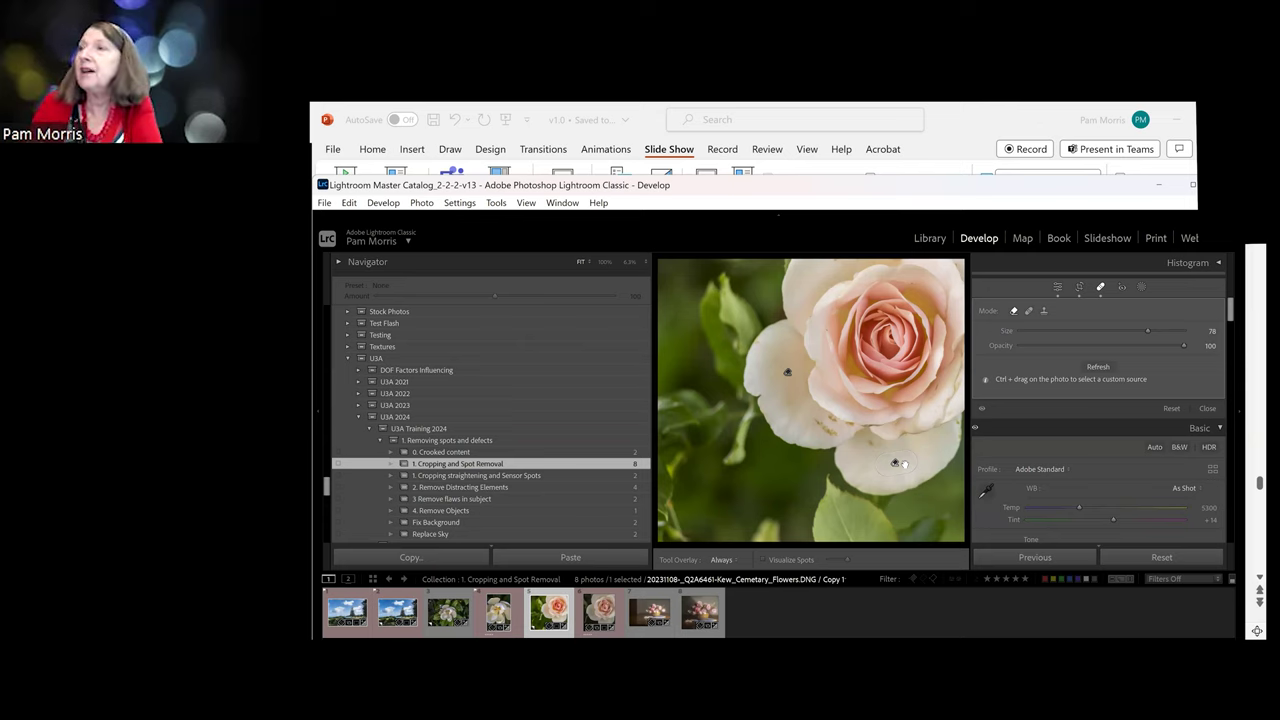
Compare the Heal and Content-Aware Remove modes, retouch the brown mark at the left petal's lower edge, and close the removal tool
{"action": "left_click", "coordinate": [1030, 312]}
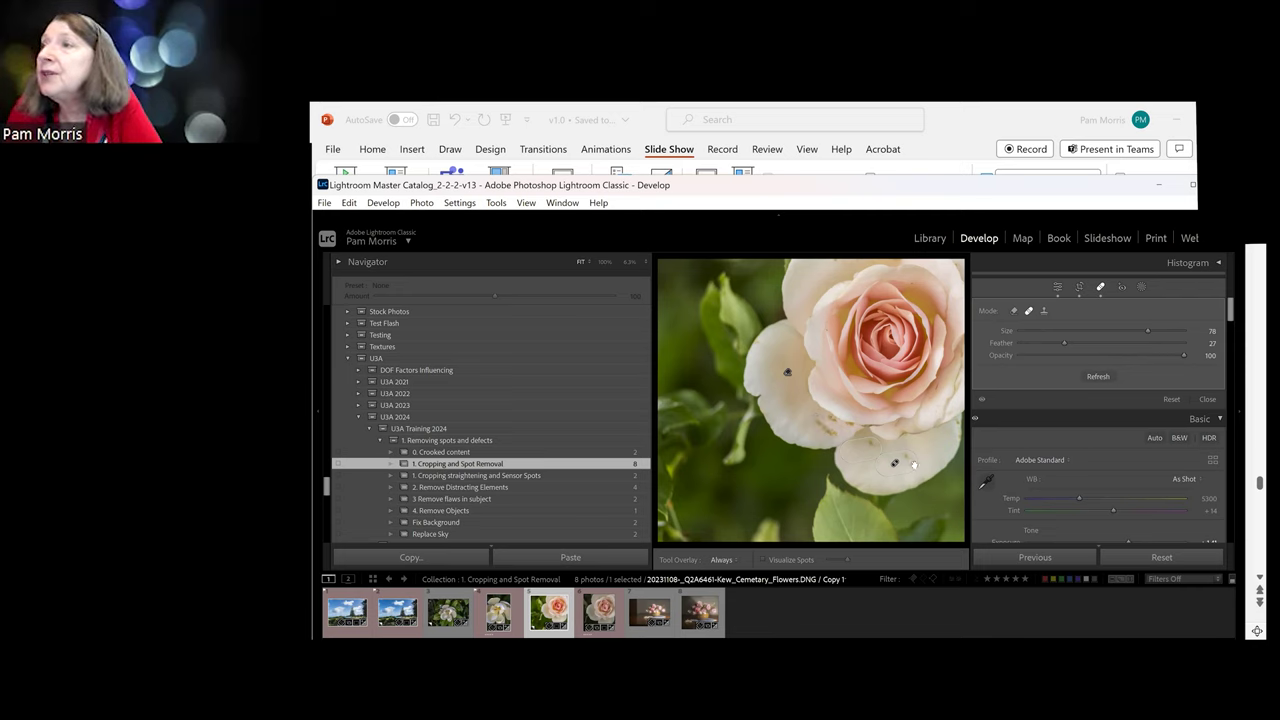
{"action": "left_click", "coordinate": [1014, 312]}
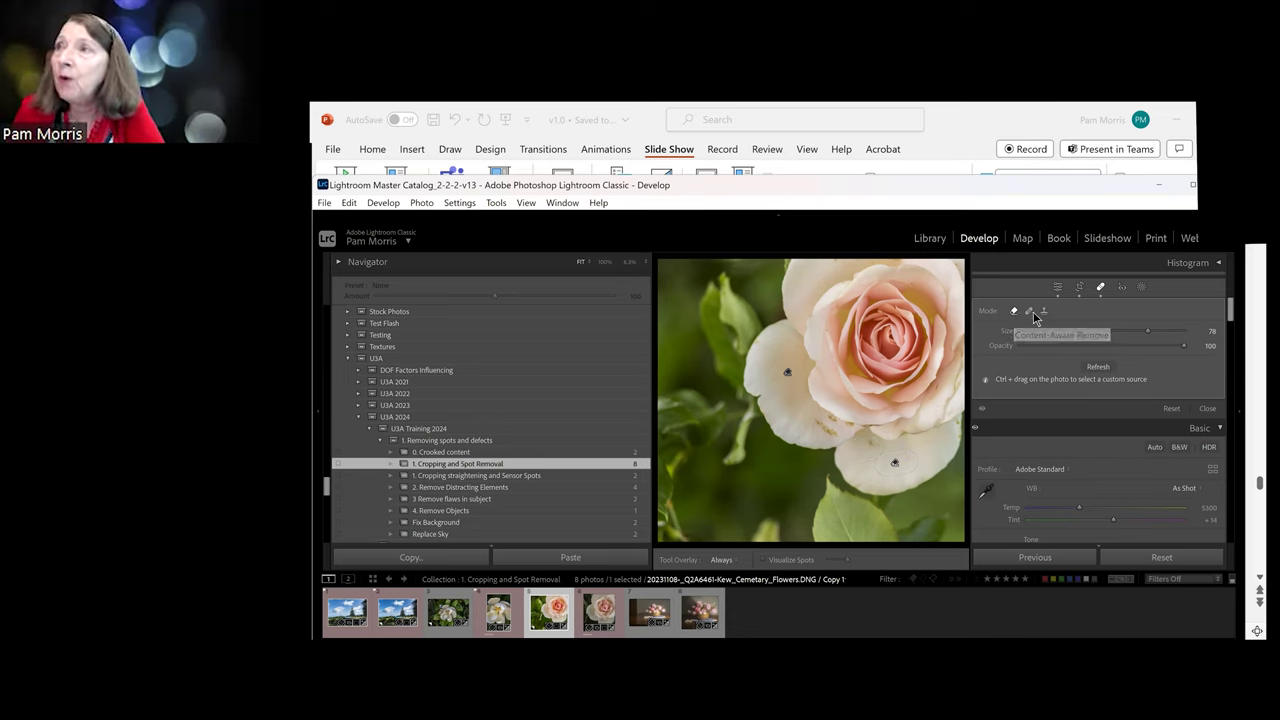
{"action": "left_click", "coordinate": [1029, 312]}
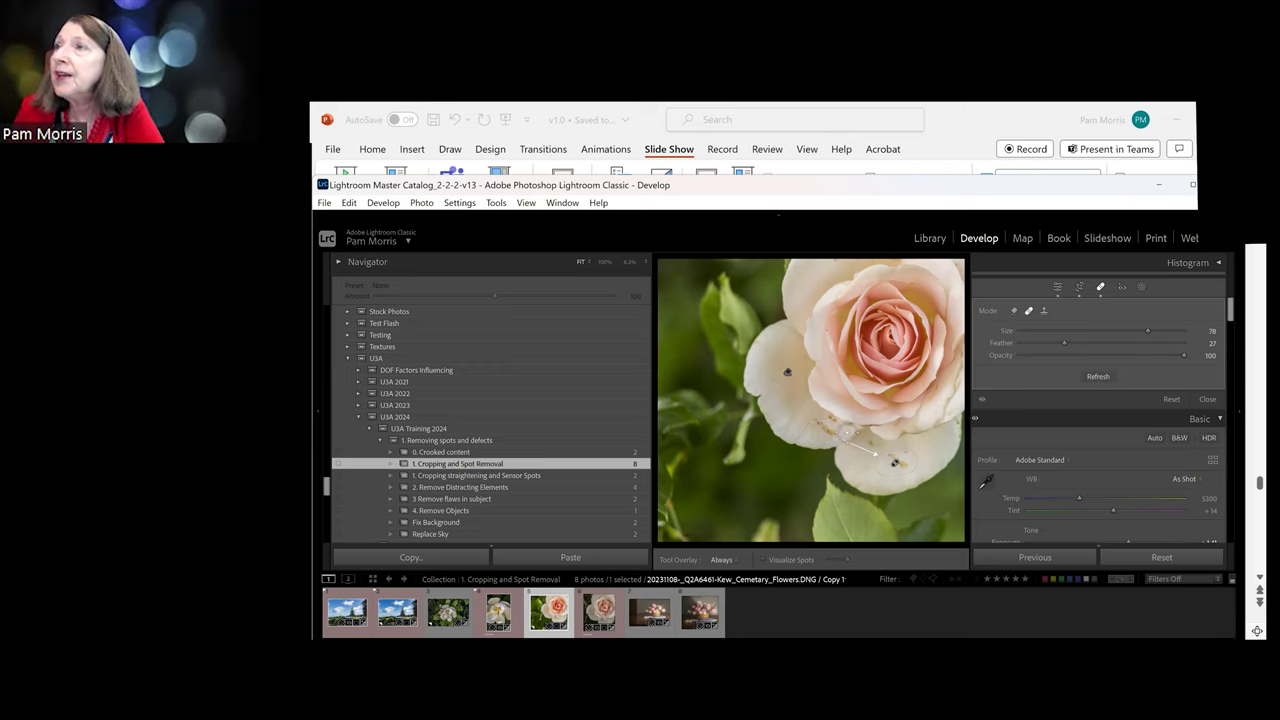
{"action": "left_click", "coordinate": [1014, 312]}
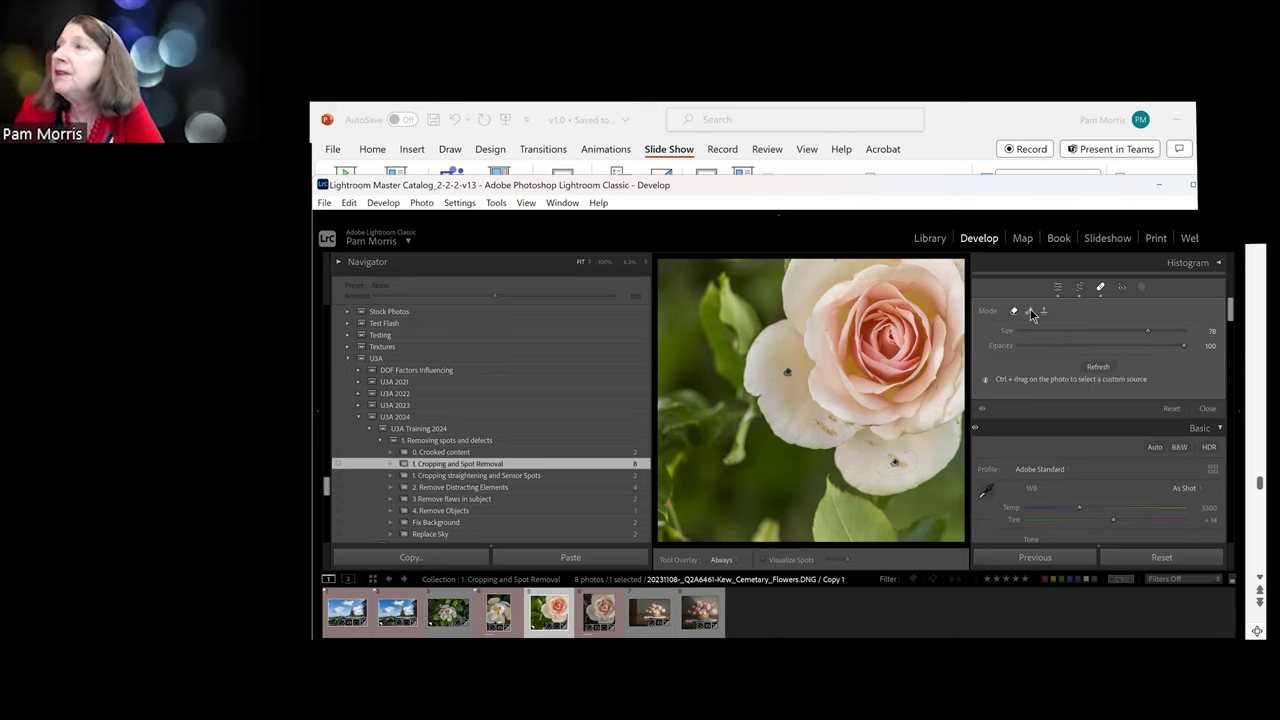
{"action": "left_click", "coordinate": [835, 440]}
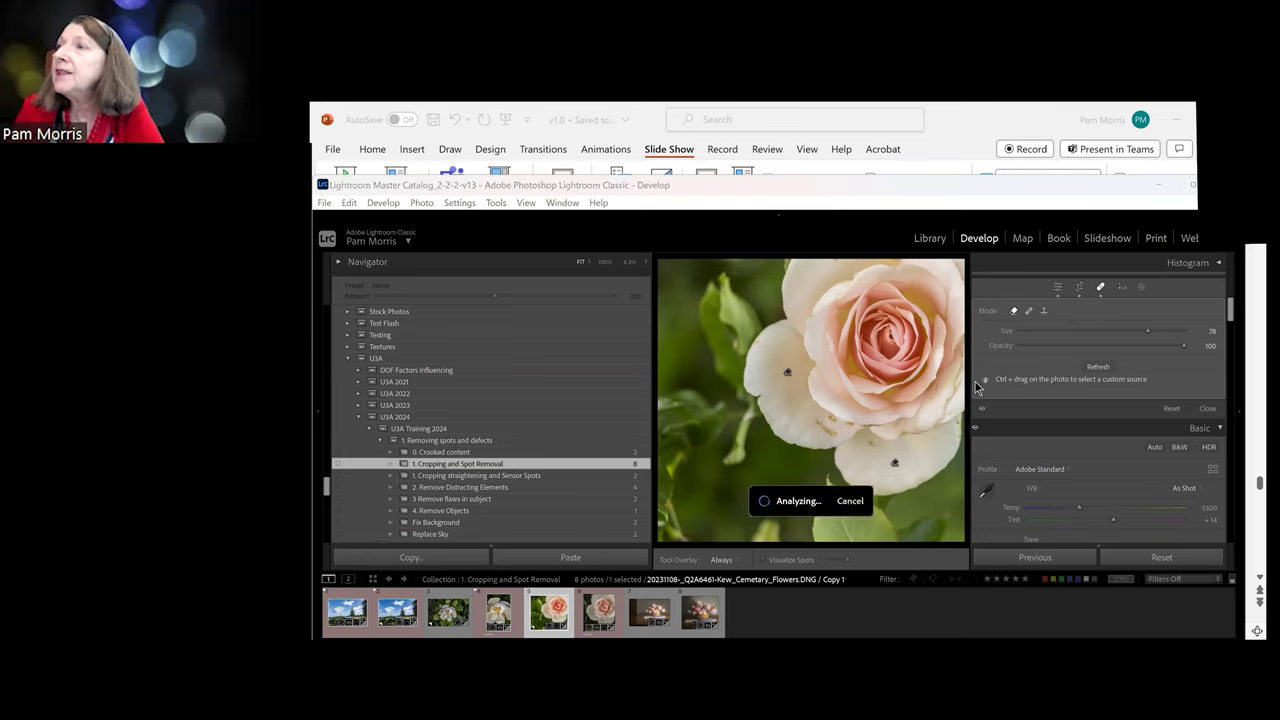
{"action": "left_click", "coordinate": [1029, 312]}
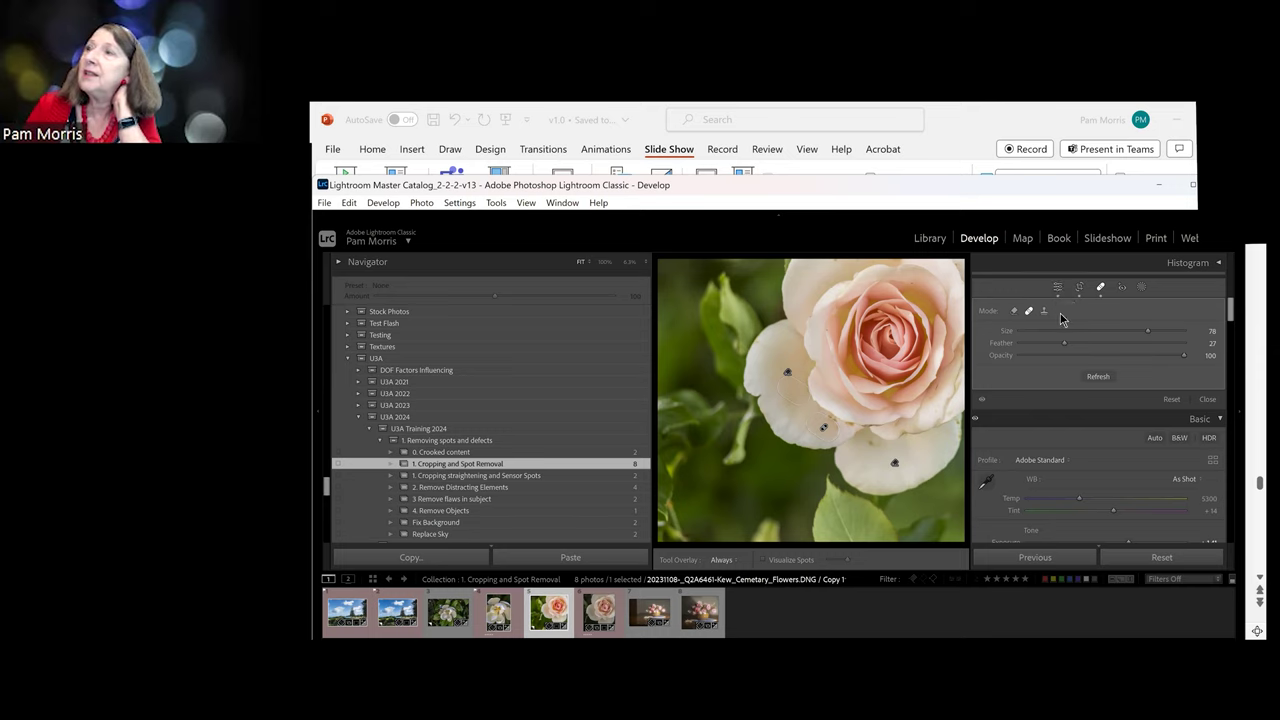
{"action": "left_click", "coordinate": [1057, 290]}
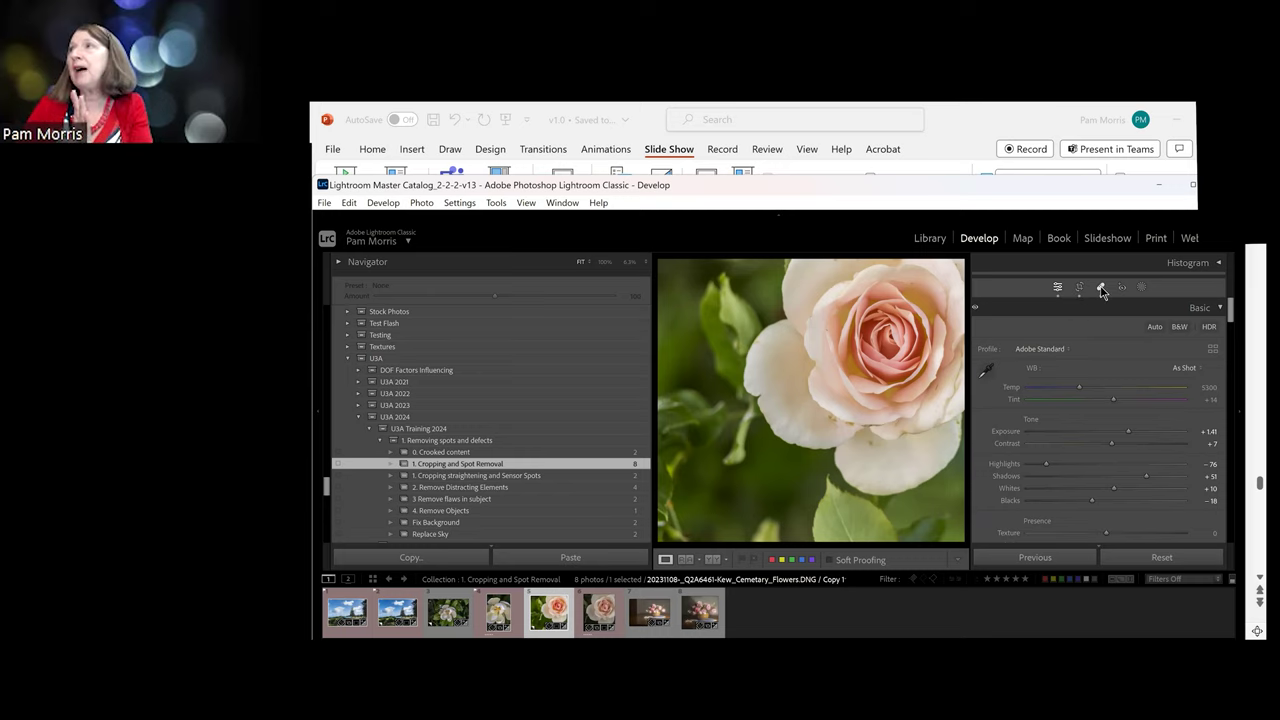
Retouch the blemish at the lower petal's upper edge in Clone and then Heal mode, placing the source on the left petal
{"action": "left_click", "coordinate": [1101, 288]}
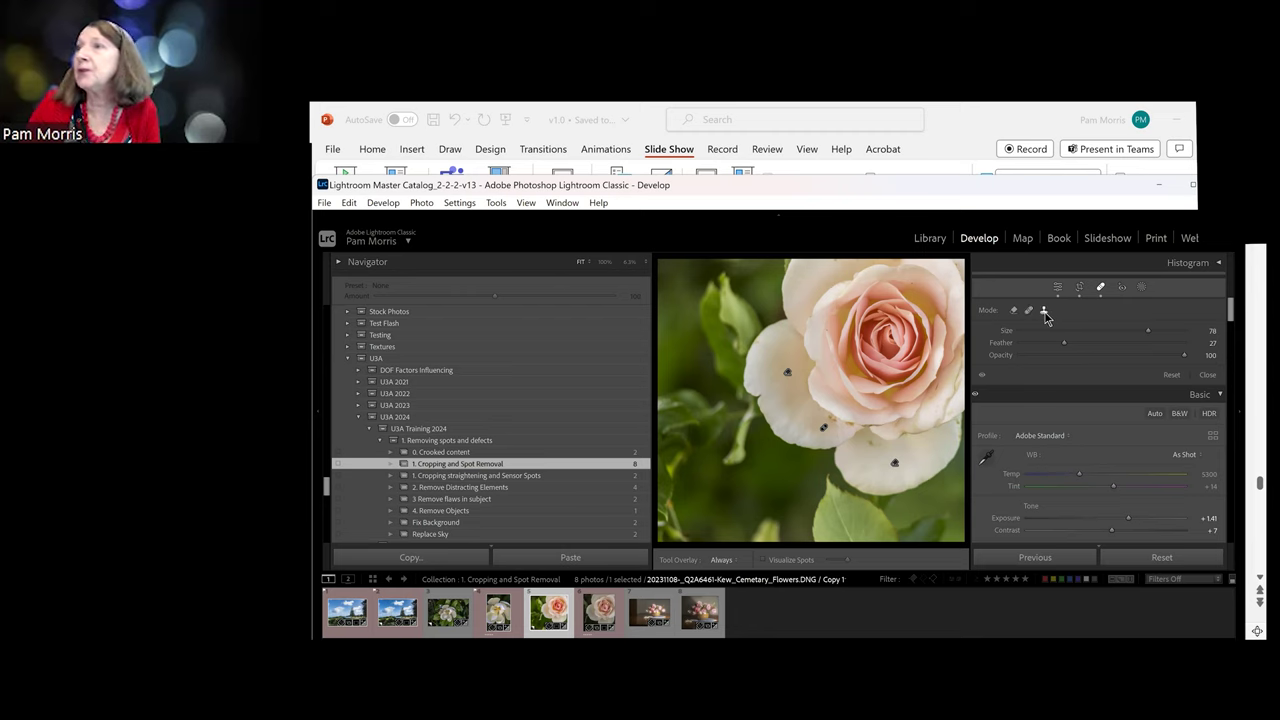
{"action": "left_click", "coordinate": [868, 446]}
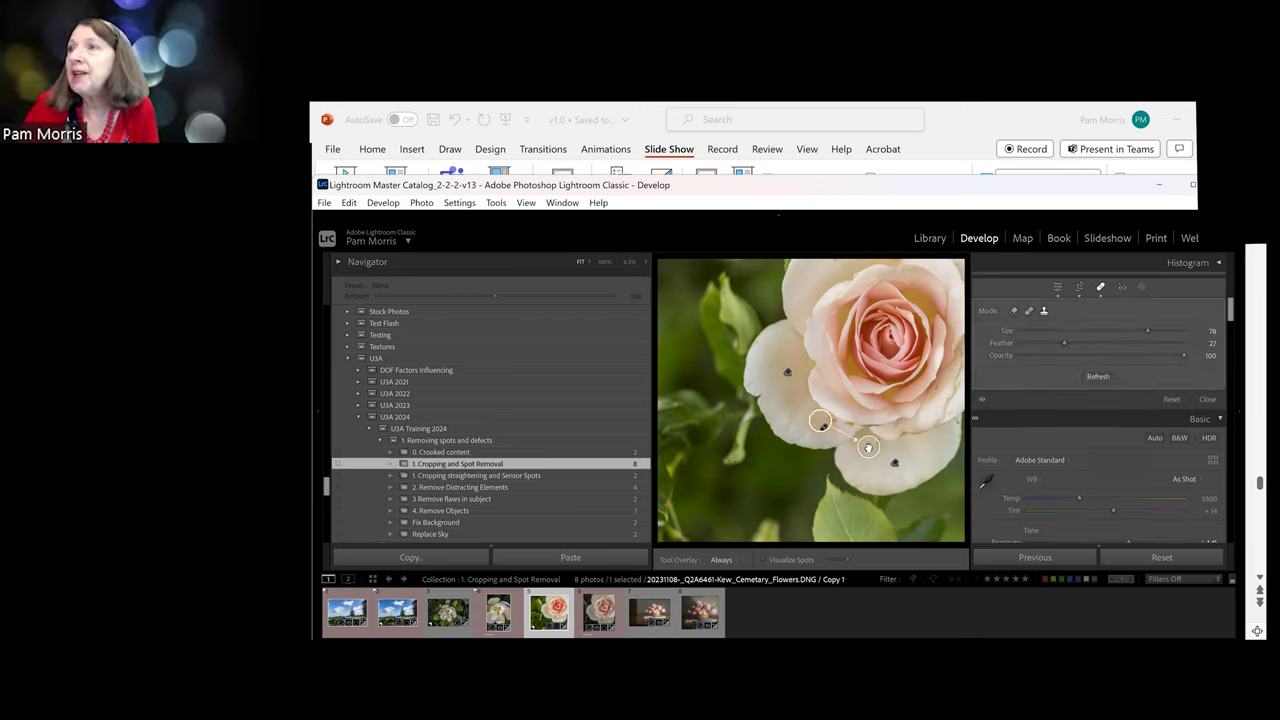
{"action": "left_click_drag", "start_coordinate": [820, 421], "coordinate": [790, 363]}
{"action": "key", "text": "h"}
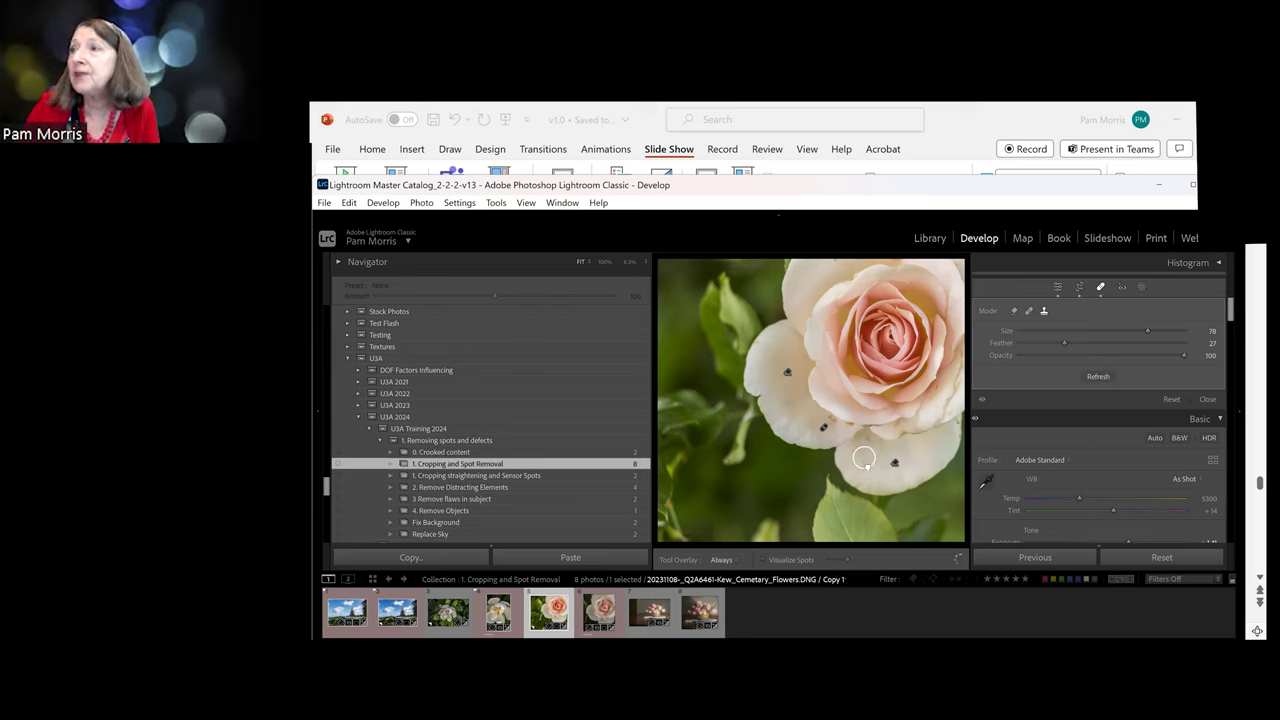
{"action": "left_click_drag", "start_coordinate": [857, 440], "coordinate": [795, 404]}
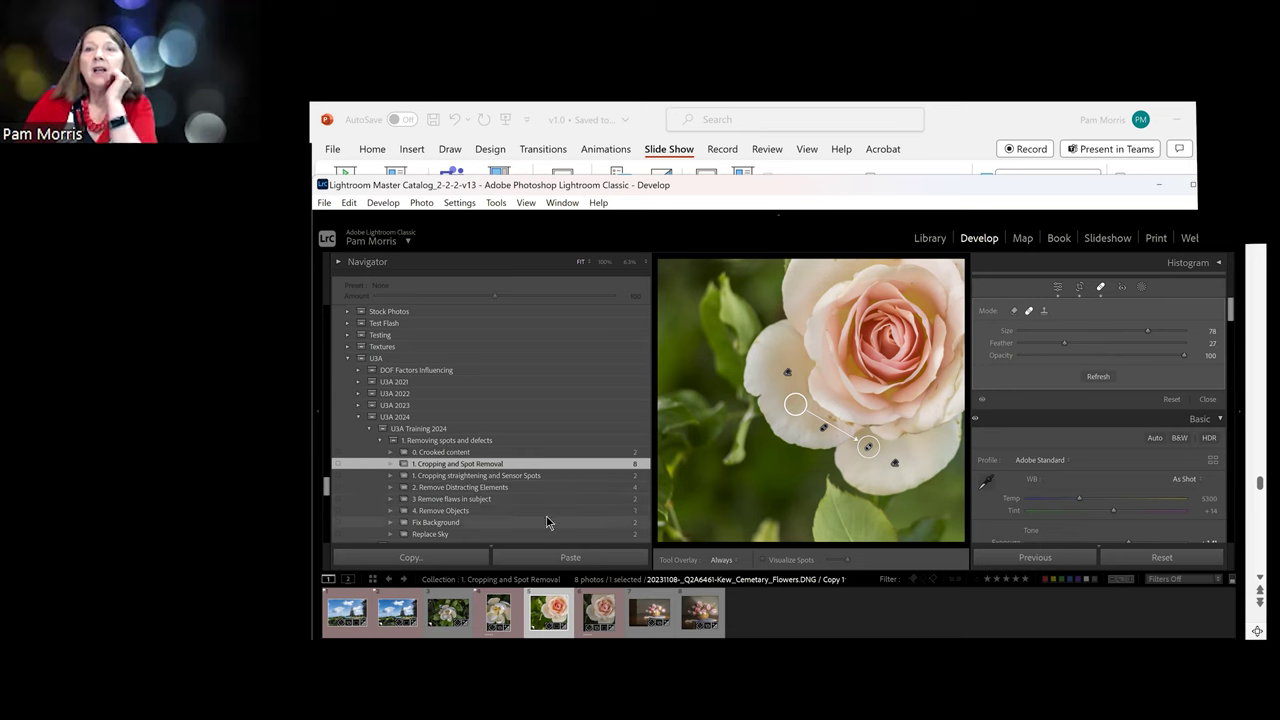
Open the "1. Cropping straightening and Sensor Spots" collection and set the building photo's Upright correction to Guided, undoing the stray Y Offset change
{"action": "left_click", "coordinate": [538, 476]}
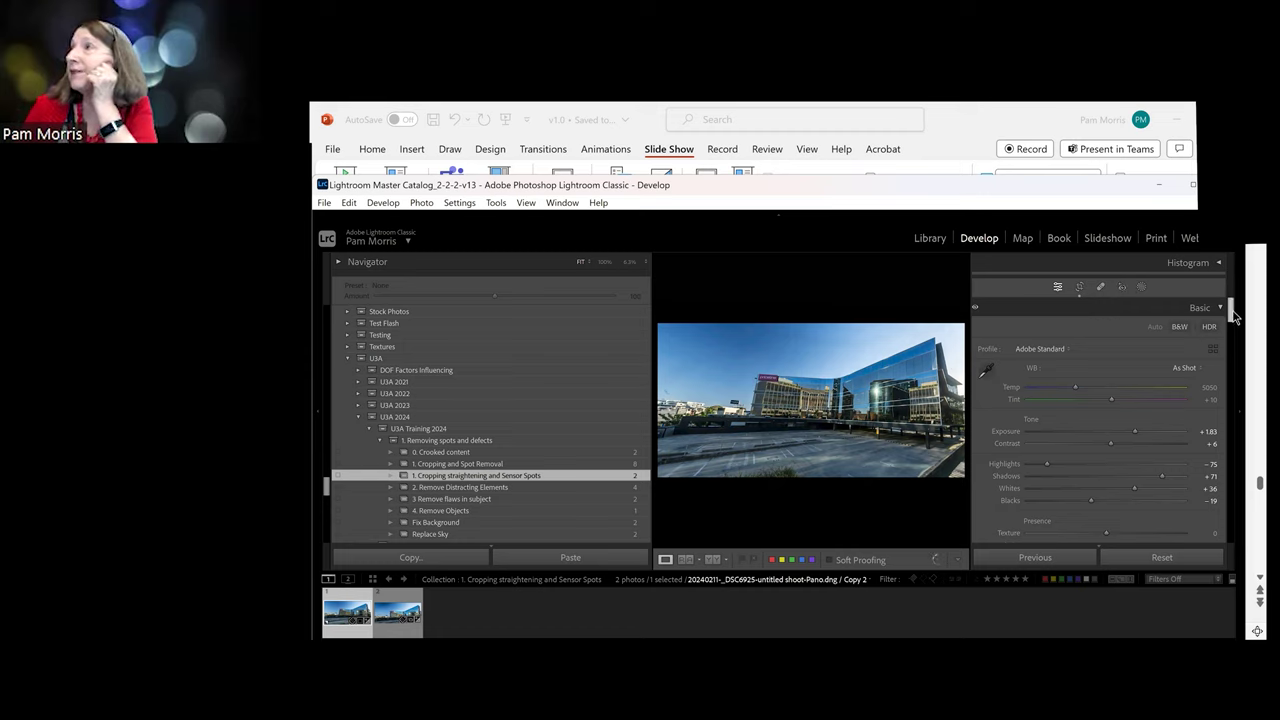
{"action": "scroll", "coordinate": [1229, 420], "scroll_direction": "down", "scroll_amount": 10}
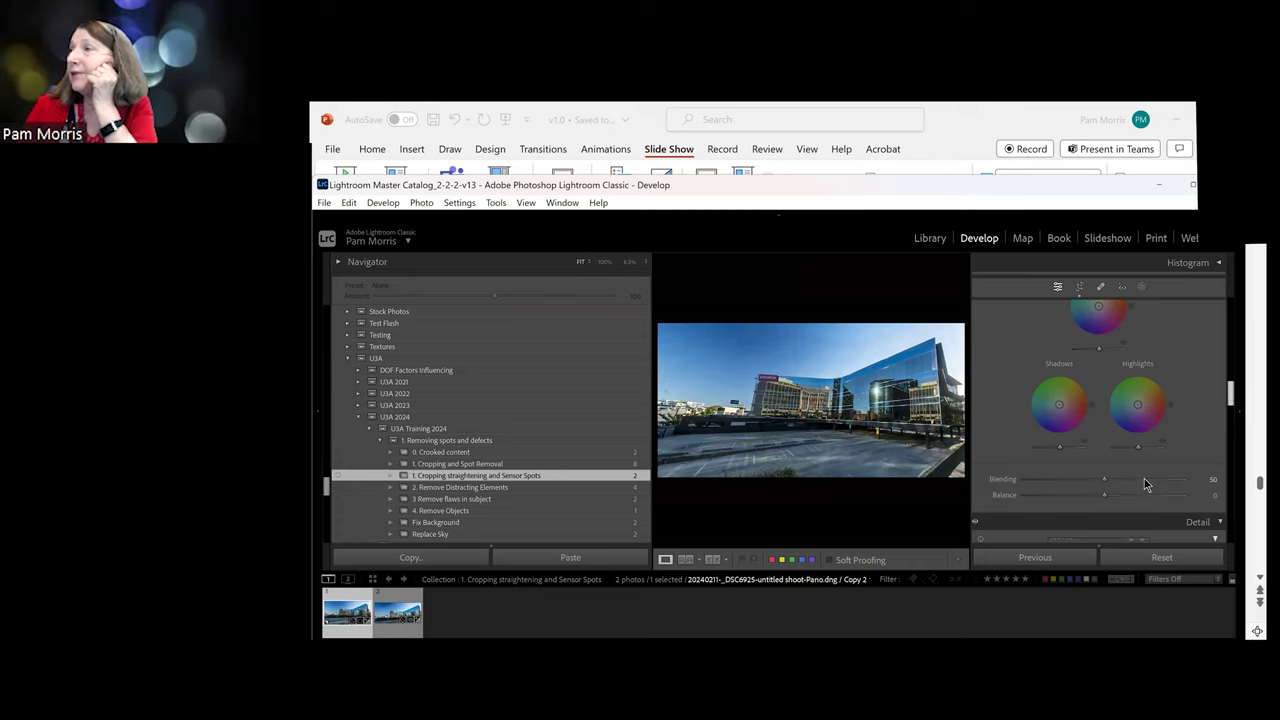
{"action": "scroll", "coordinate": [1236, 404], "scroll_direction": "down", "scroll_amount": 5}
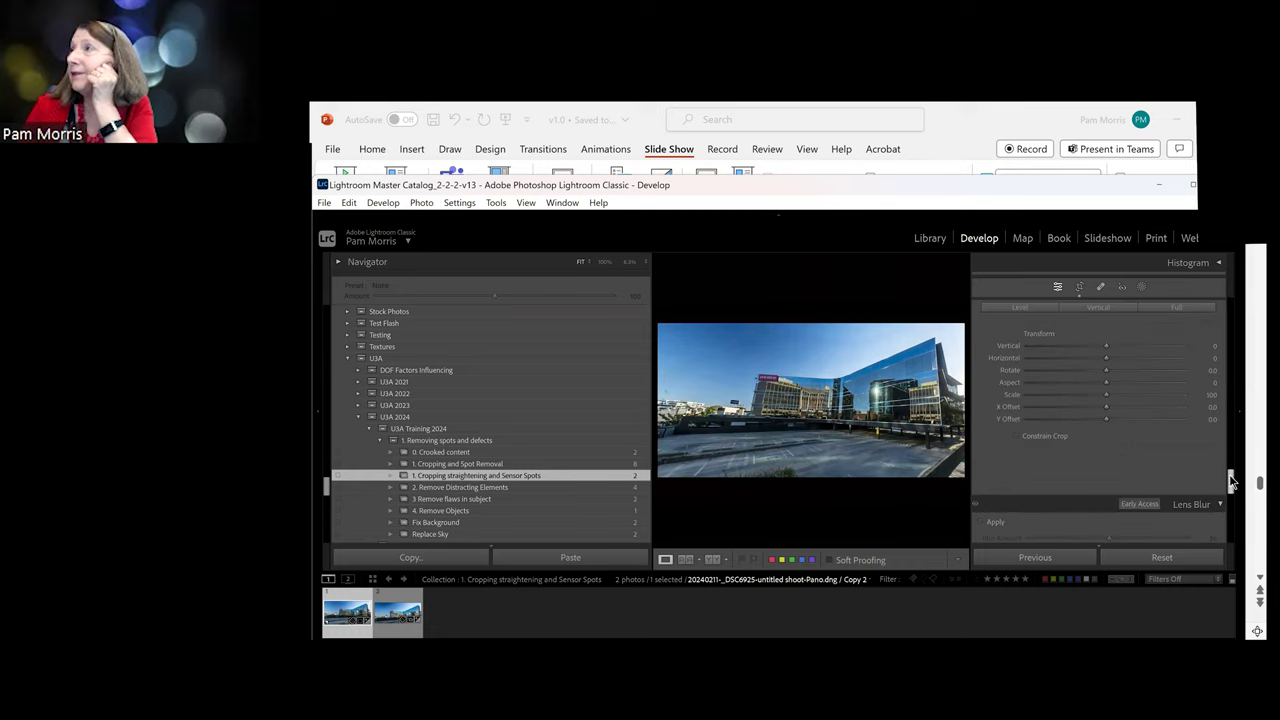
{"action": "scroll", "coordinate": [1233, 480], "scroll_direction": "up", "scroll_amount": 3}
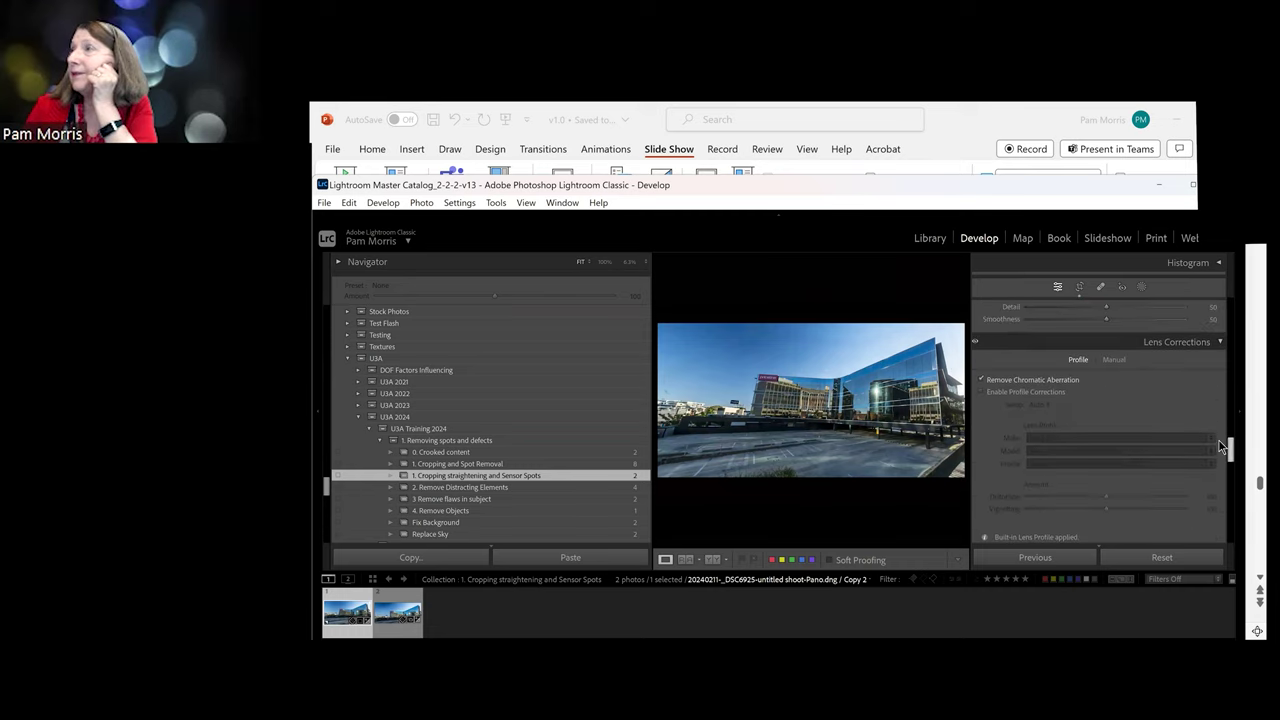
{"action": "scroll", "coordinate": [1234, 464], "scroll_direction": "down", "scroll_amount": 3}
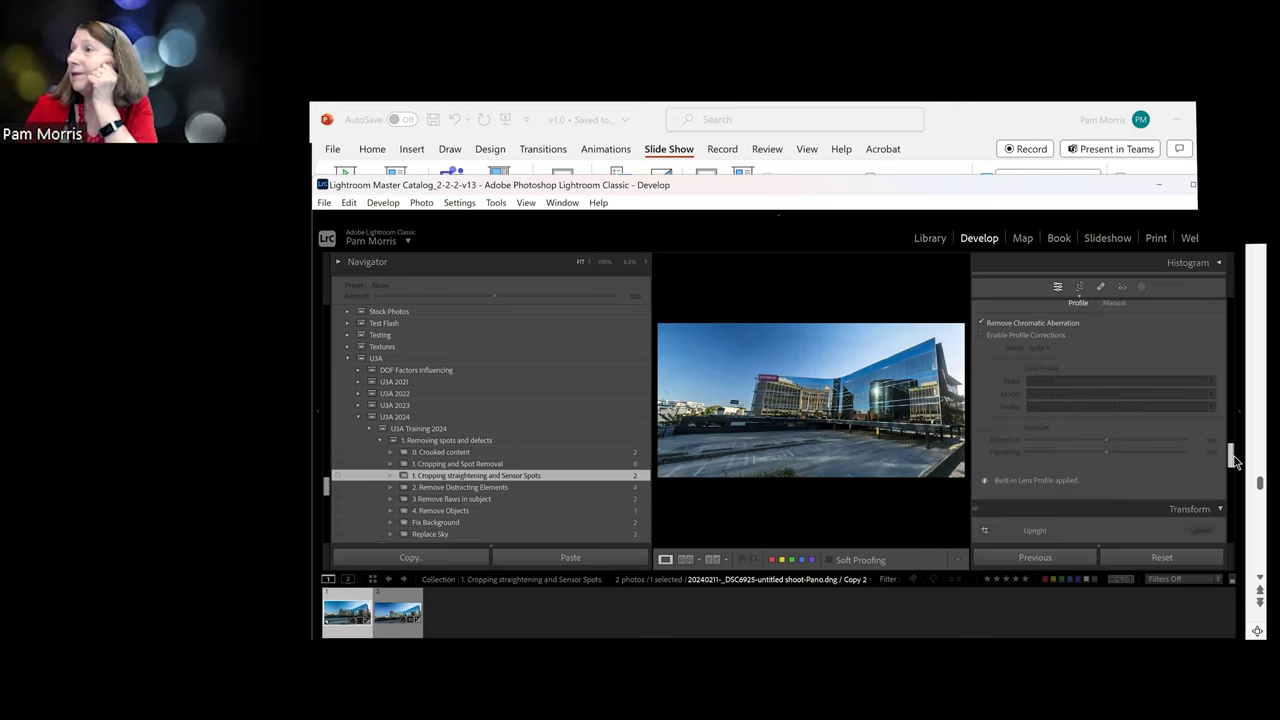
{"action": "left_click", "coordinate": [1098, 462]}
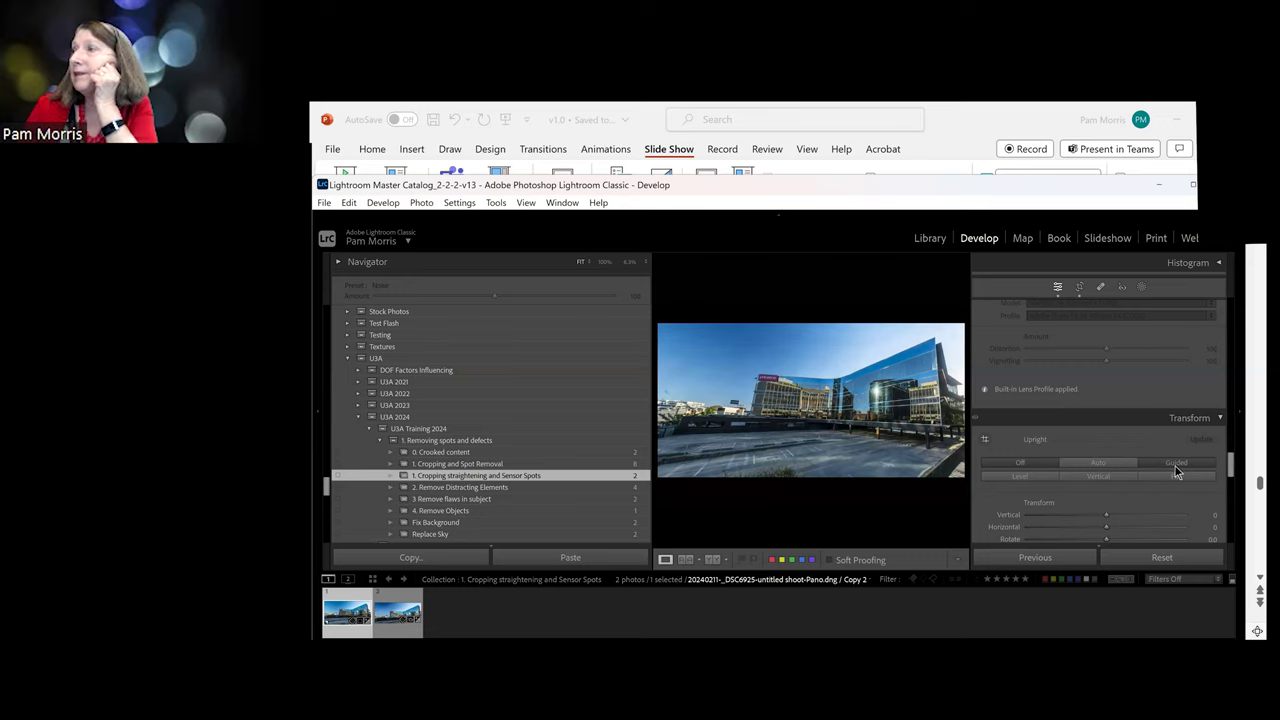
{"action": "left_click", "coordinate": [1175, 466]}
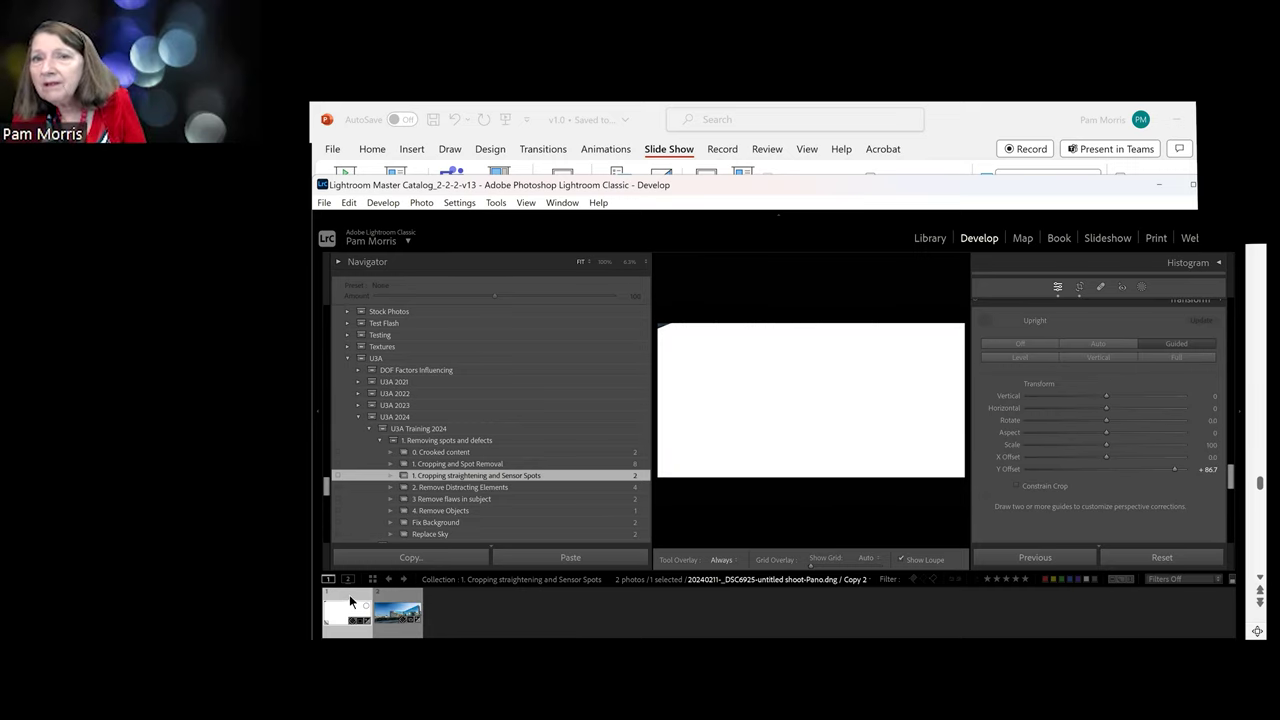
{"action": "key", "text": "ctrl+z"}
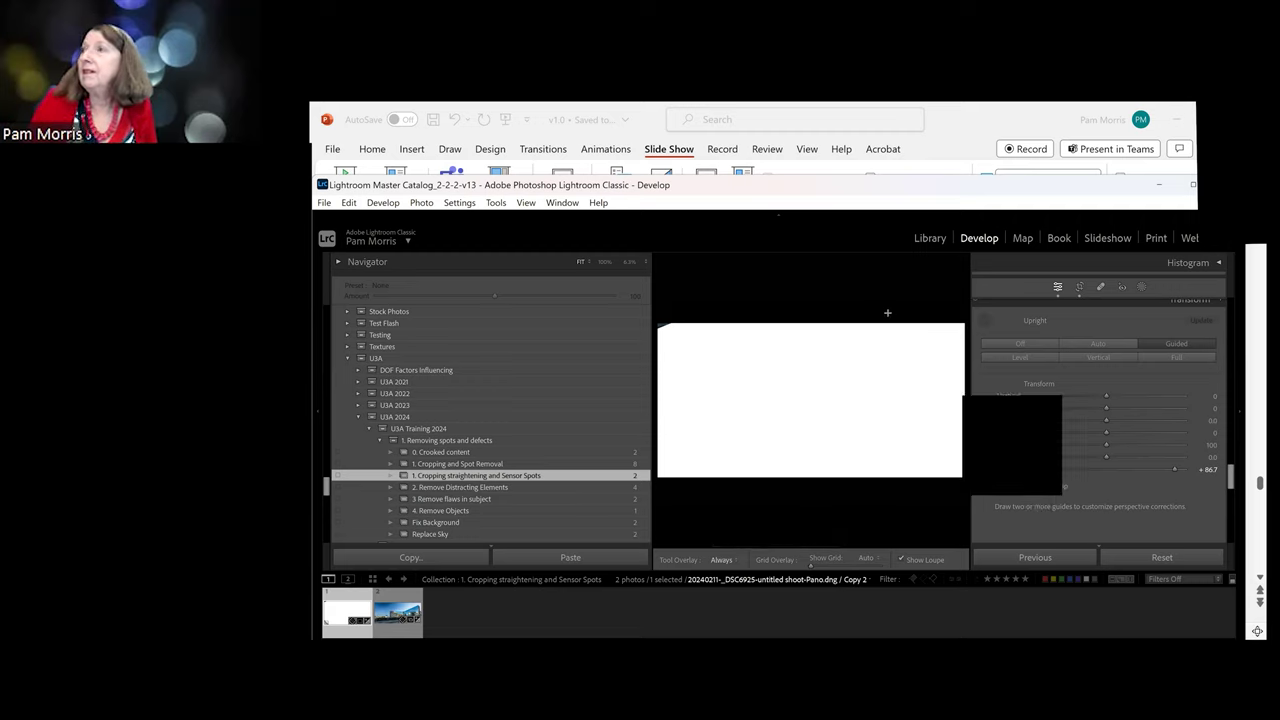
{"action": "key", "text": "ctrl+z"}
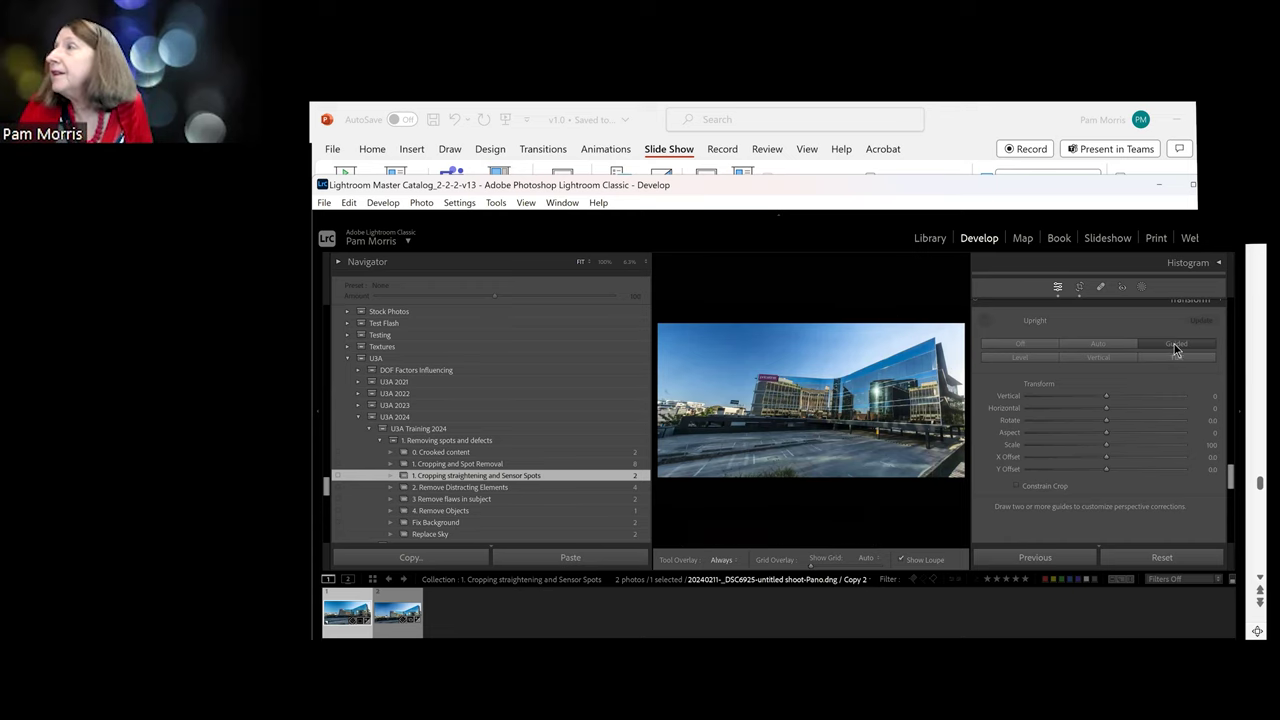
Draw two vertical Upright guides along the building's left and right edges and enable Constrain Crop
{"action": "left_click_drag", "start_coordinate": [762, 342], "coordinate": [807, 499]}
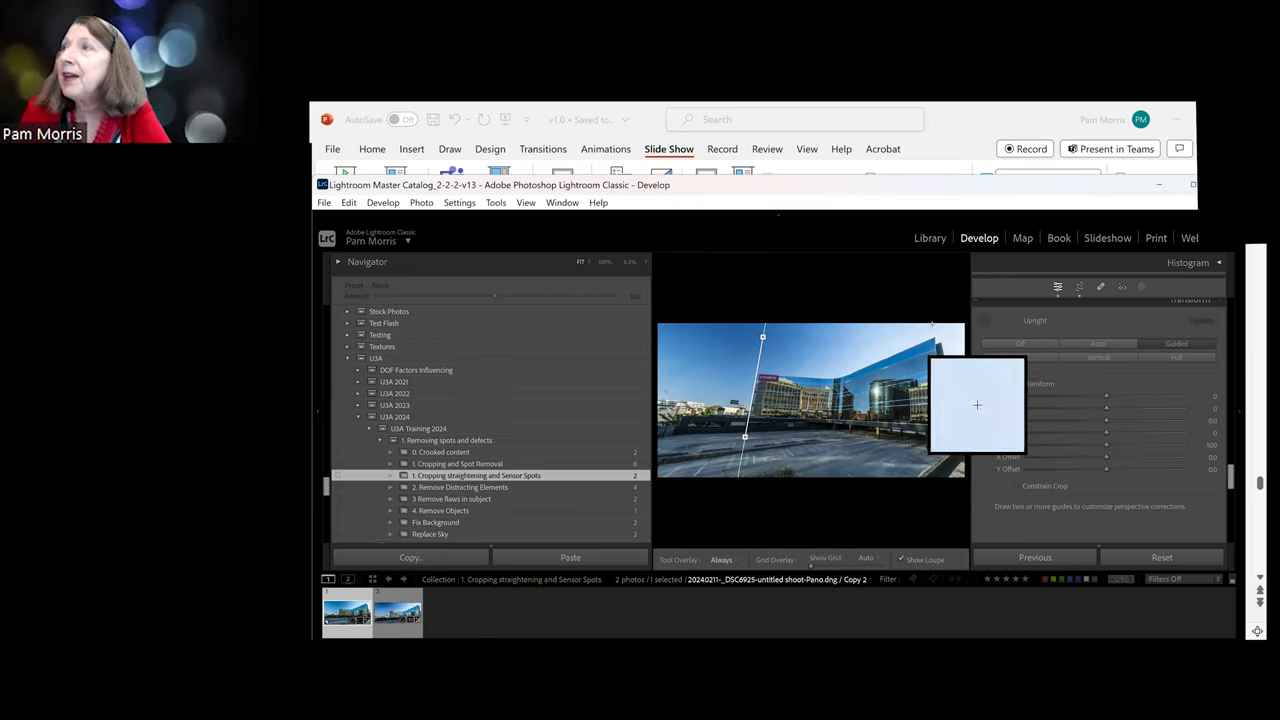
{"action": "left_click_drag", "start_coordinate": [931, 327], "coordinate": [942, 454]}
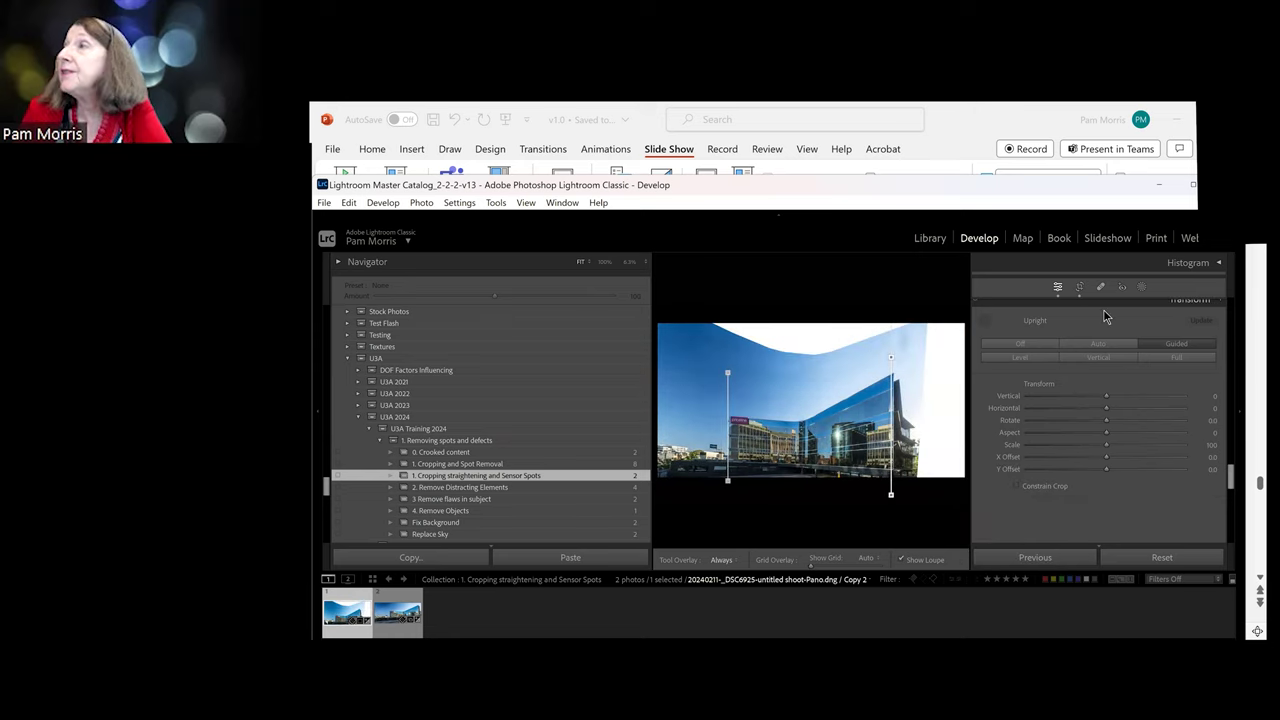
{"action": "left_click", "coordinate": [1016, 487]}
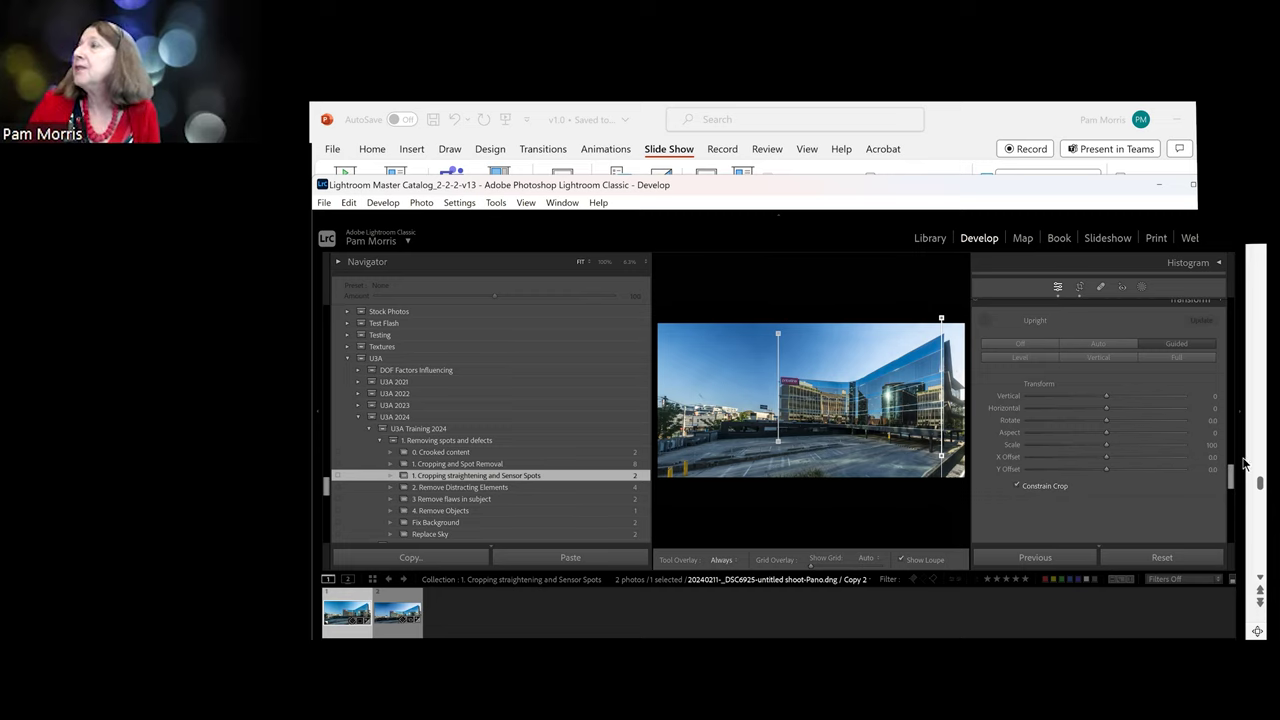
Heal the sensor spots in the building photo's sky using Visualize Spots and a brush size of 76, finishing at size 73
{"action": "left_click", "coordinate": [1100, 288]}
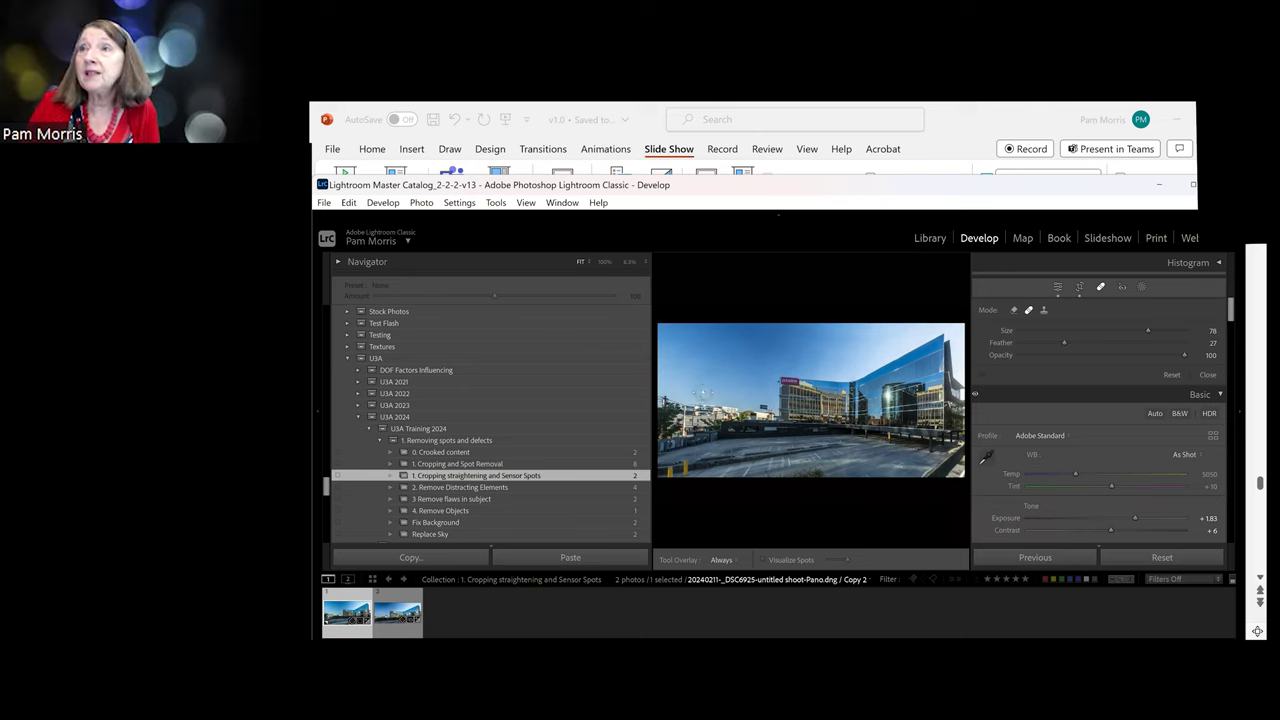
{"action": "left_click", "coordinate": [763, 560]}
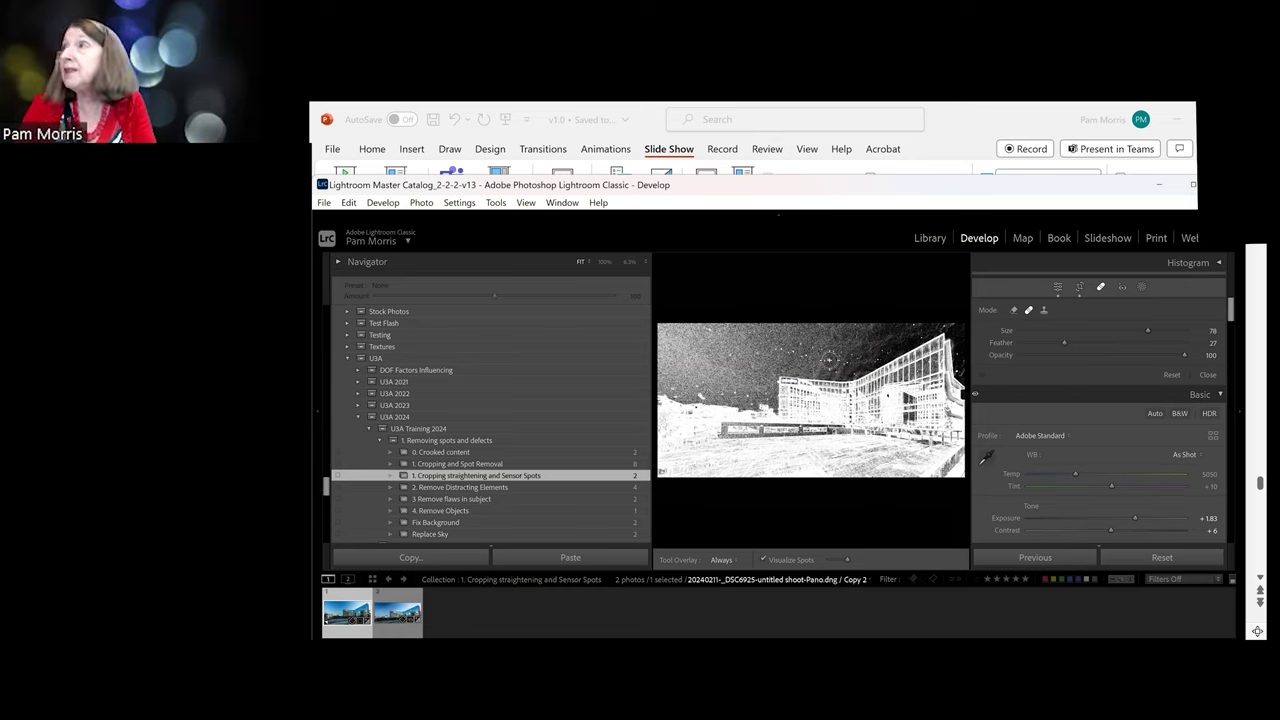
{"action": "scroll", "coordinate": [705, 401], "scroll_direction": "down", "scroll_amount": 1}
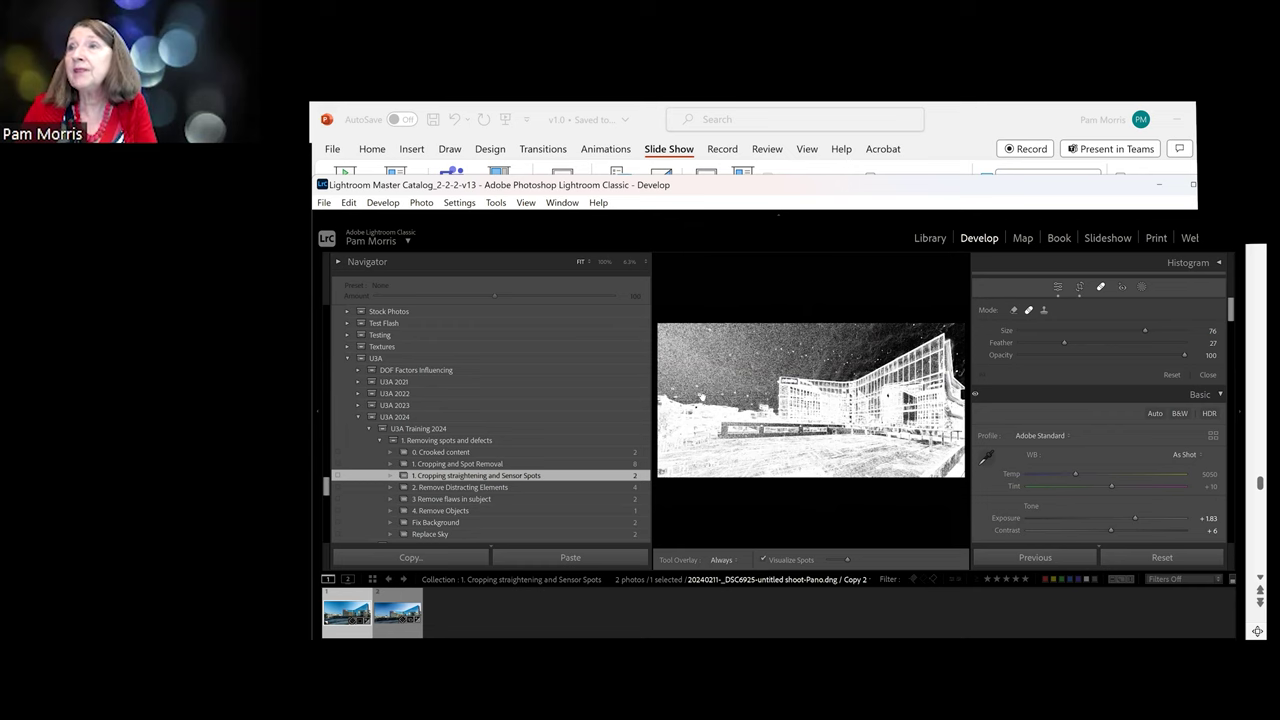
{"action": "left_click", "coordinate": [704, 401]}
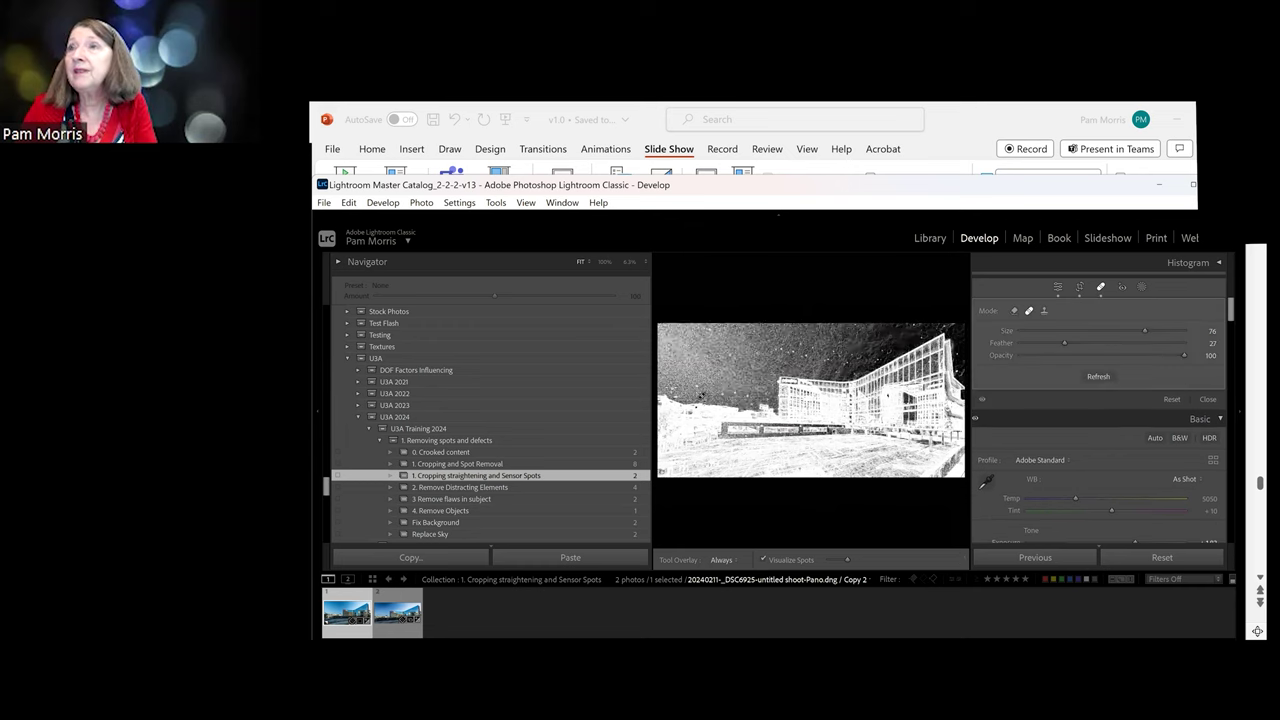
{"action": "left_click", "coordinate": [672, 386]}
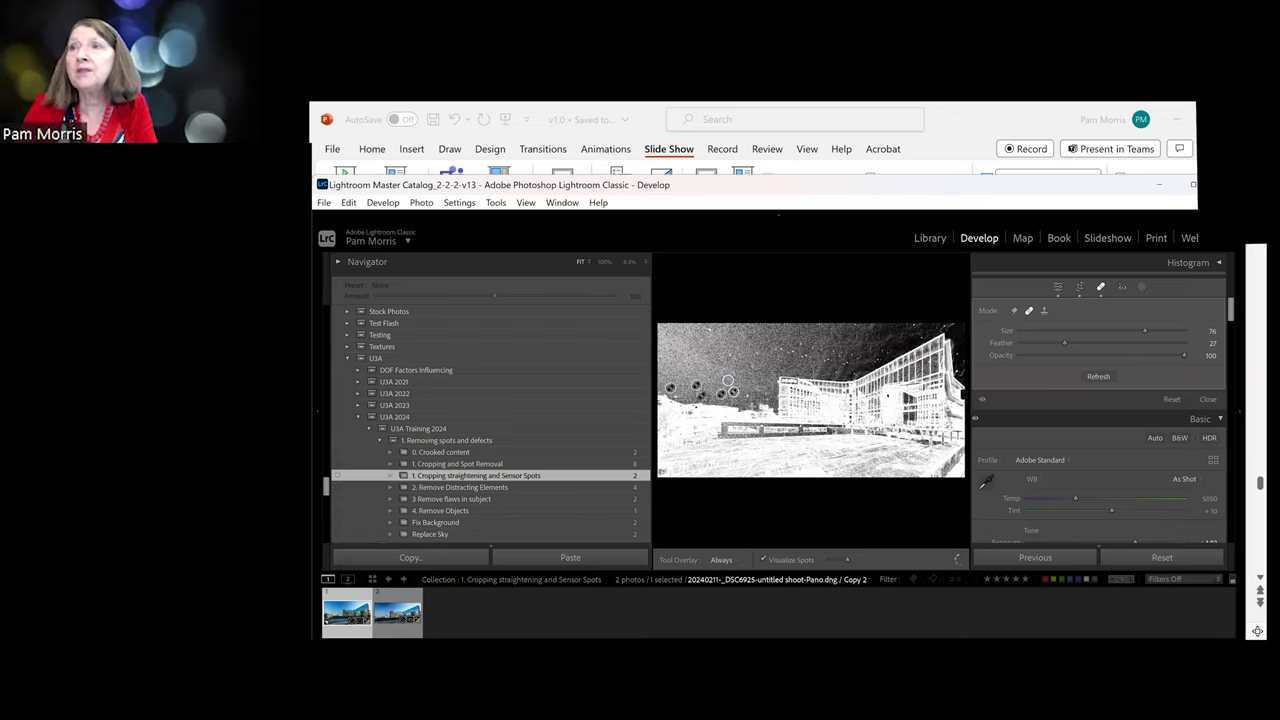
{"action": "left_click", "coordinate": [746, 397]}
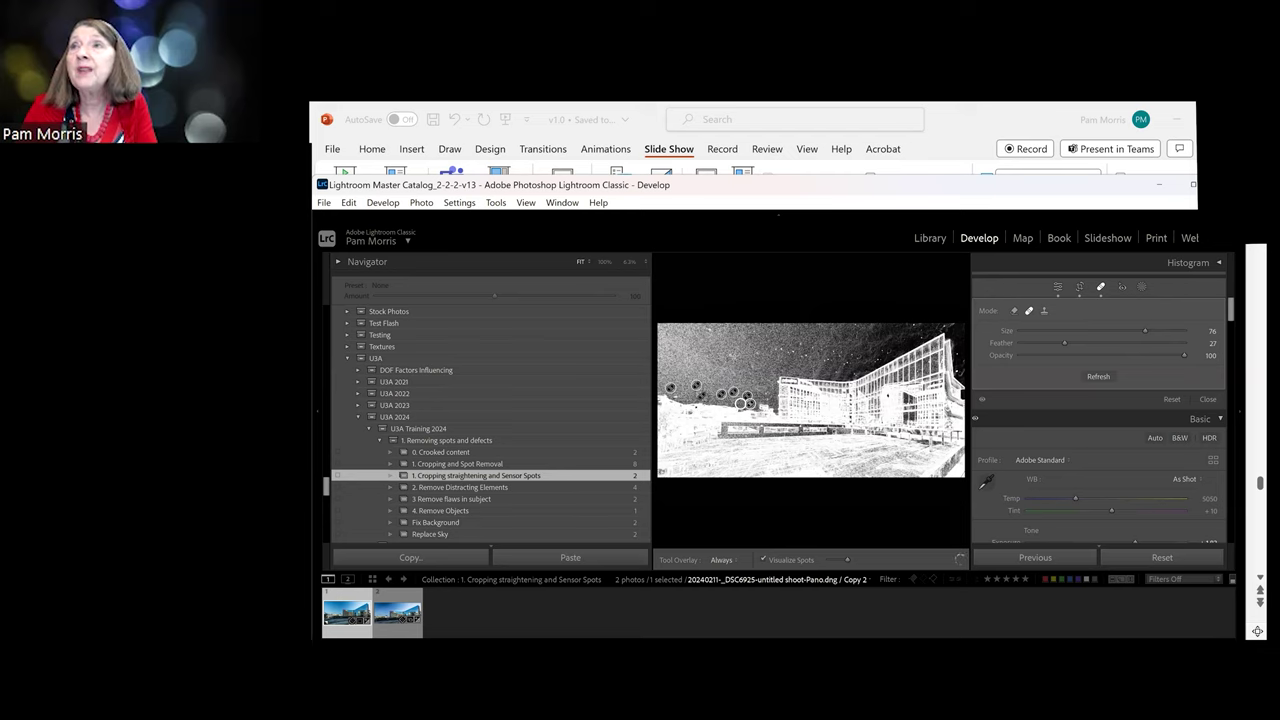
{"action": "left_click", "coordinate": [731, 354]}
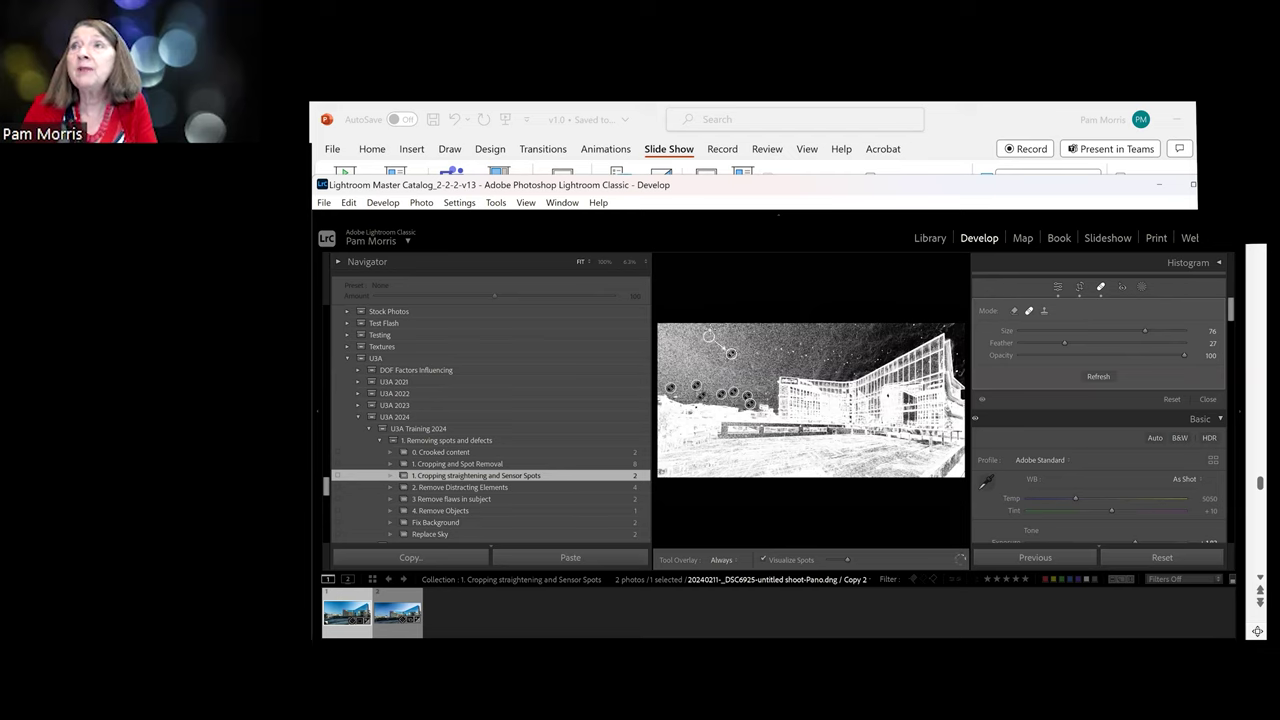
{"action": "scroll", "coordinate": [810, 331], "scroll_direction": "down", "scroll_amount": 1}
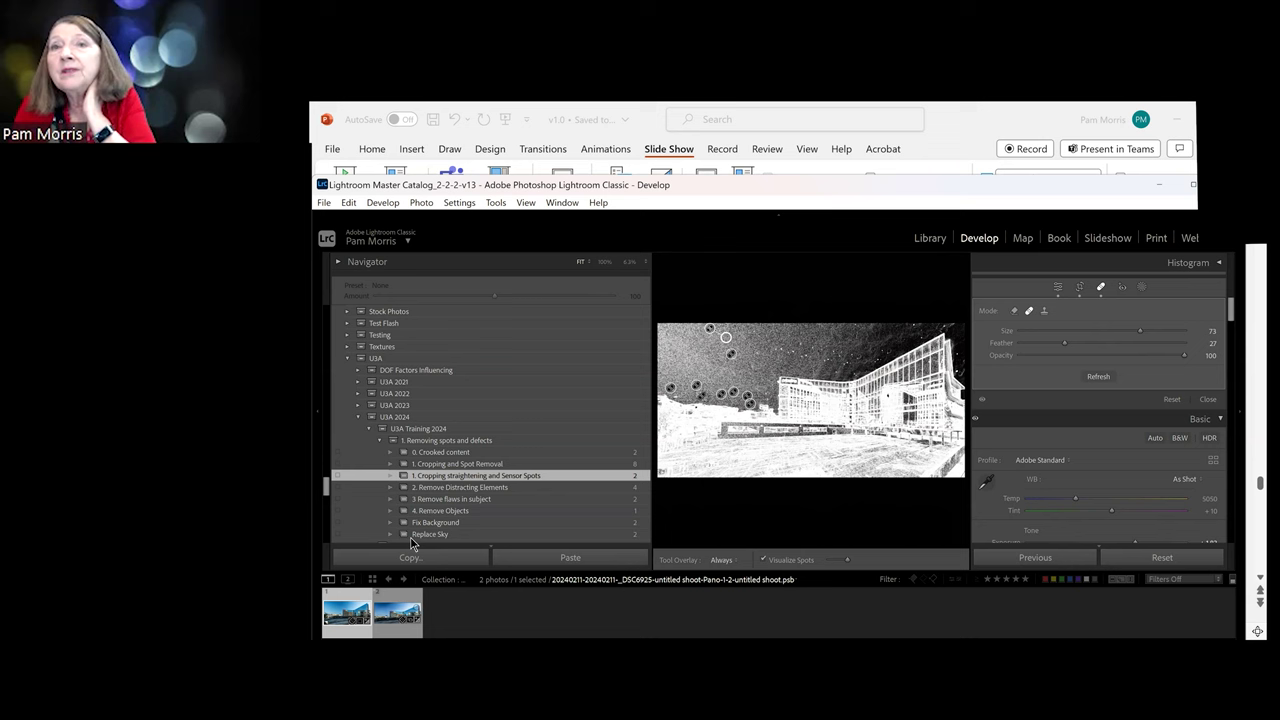
Open the street-lamp photo in the "2. Remove Distracting Elements" collection and set up Content-Aware Remove with Visualize Spots off
{"action": "left_click", "coordinate": [469, 489]}
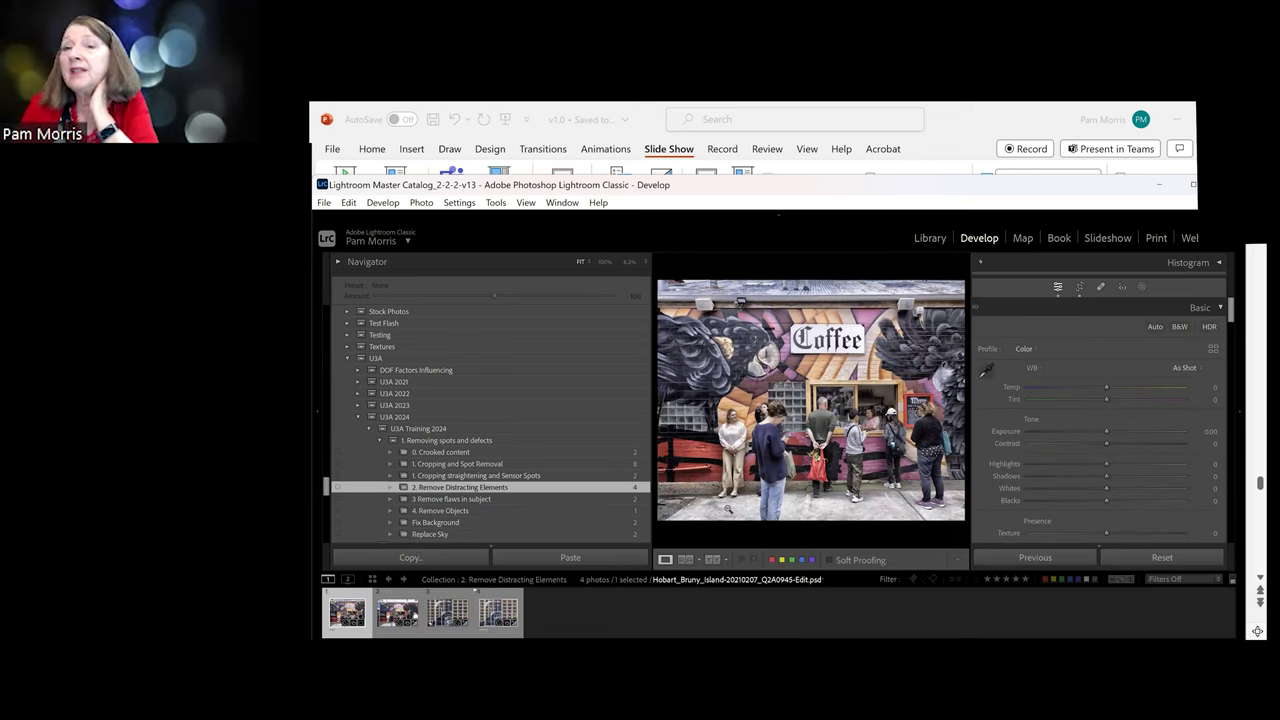
{"action": "left_click", "coordinate": [455, 620]}
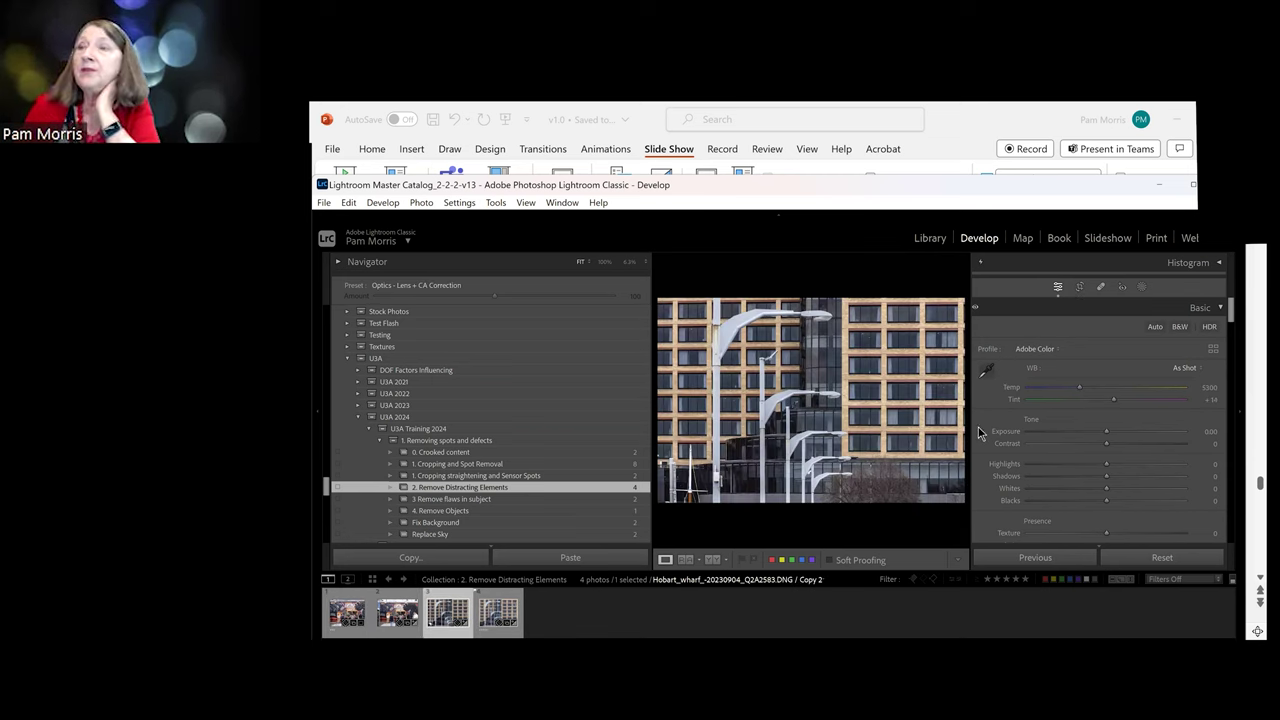
{"action": "left_click", "coordinate": [1101, 288]}
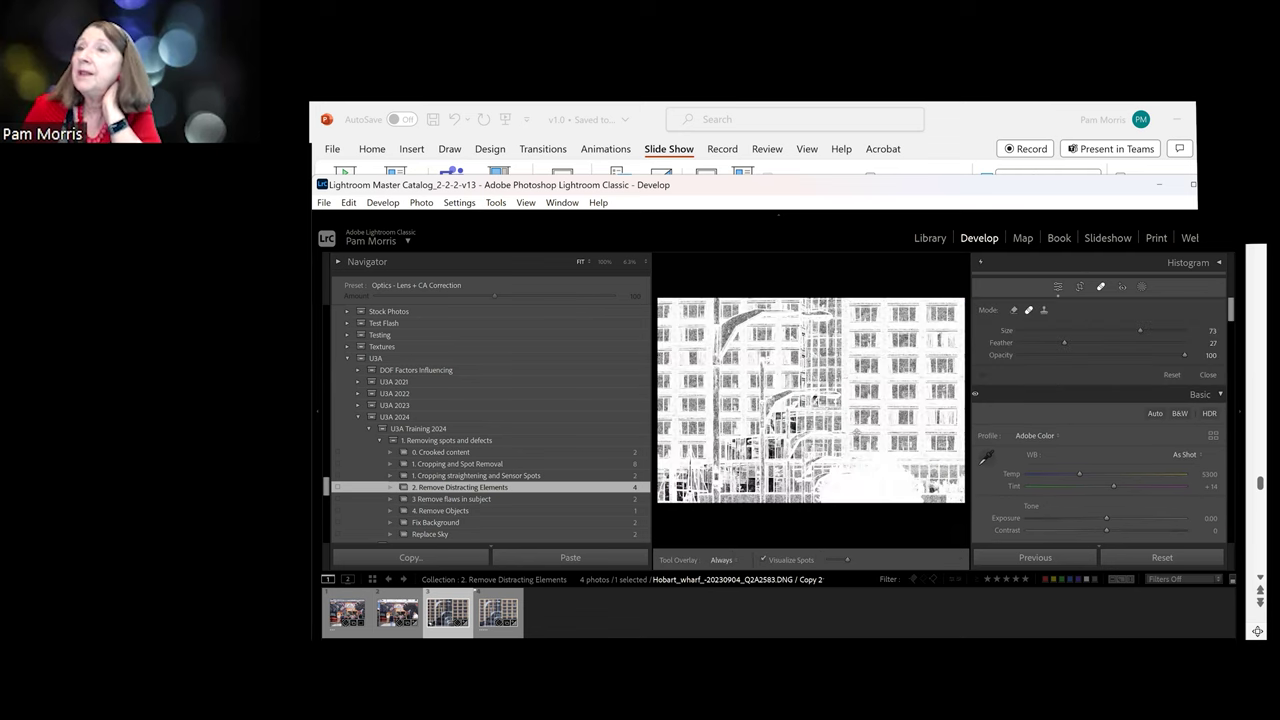
{"action": "left_click", "coordinate": [1014, 311]}
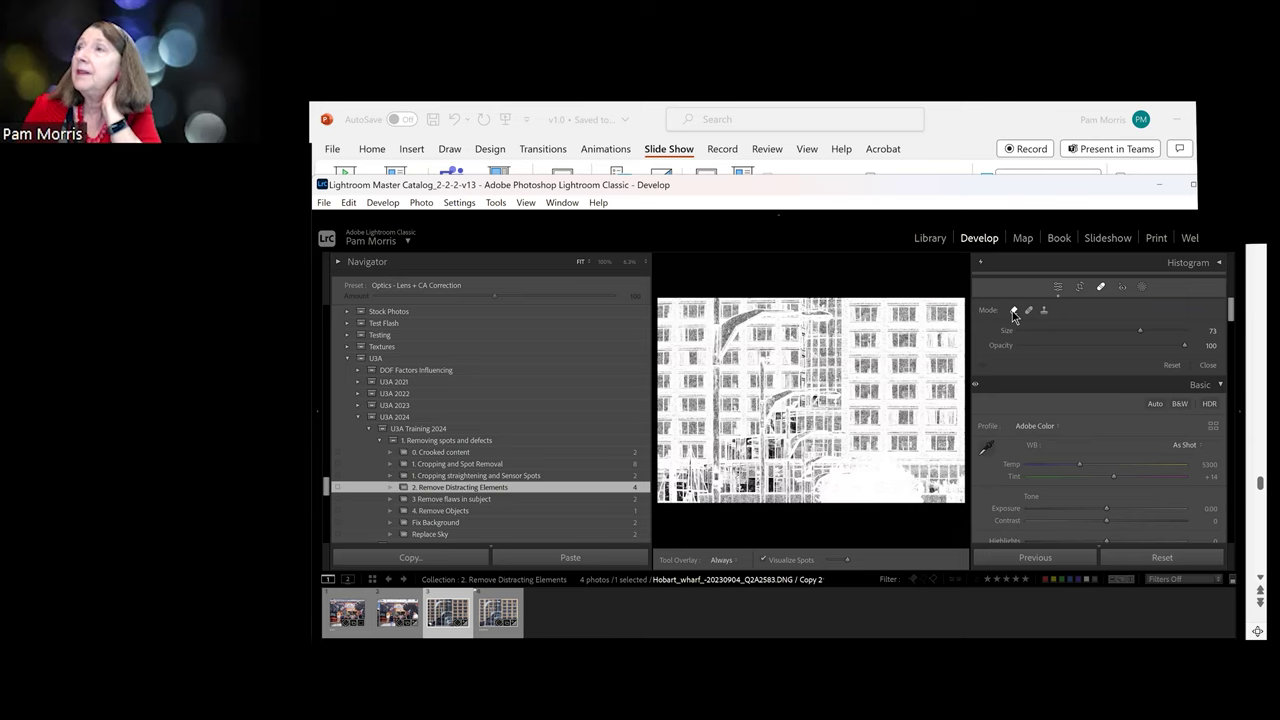
{"action": "left_click", "coordinate": [764, 560]}
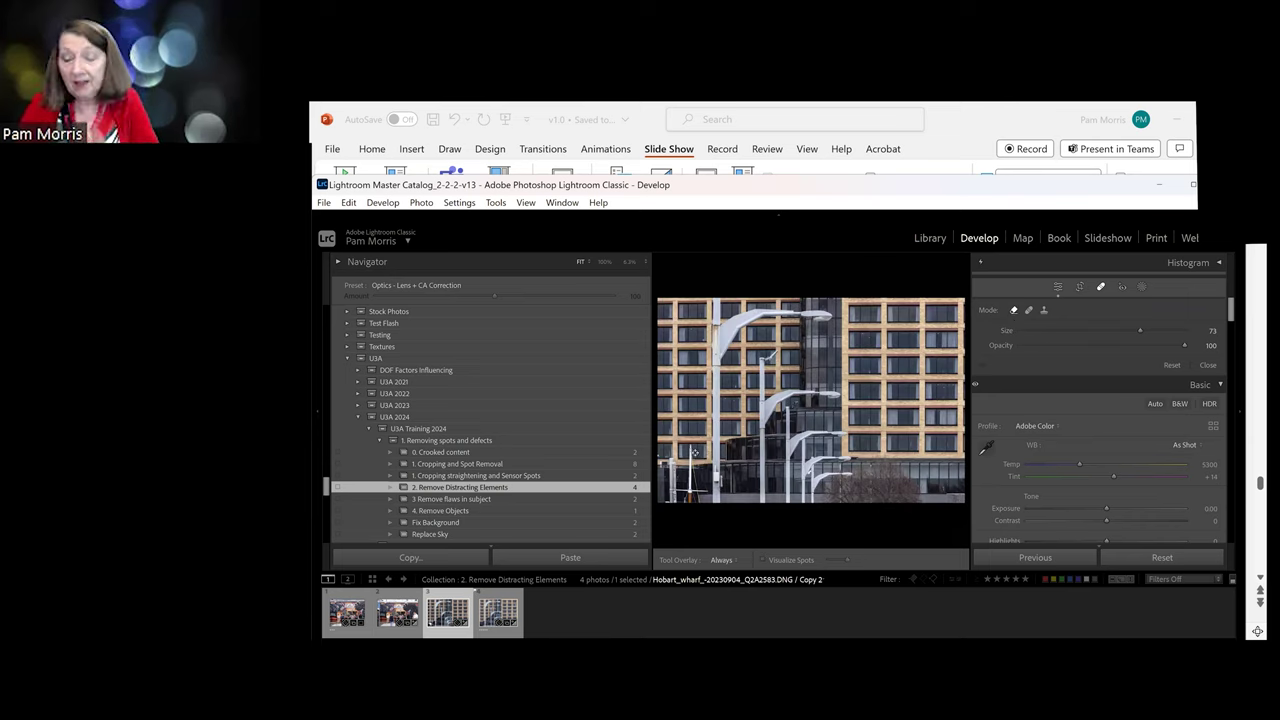
Try to remove the mast in the photo's lower-left corner with Content-Aware Remove spots at size 79
{"action": "scroll", "coordinate": [692, 451], "scroll_direction": "up", "scroll_amount": 3}
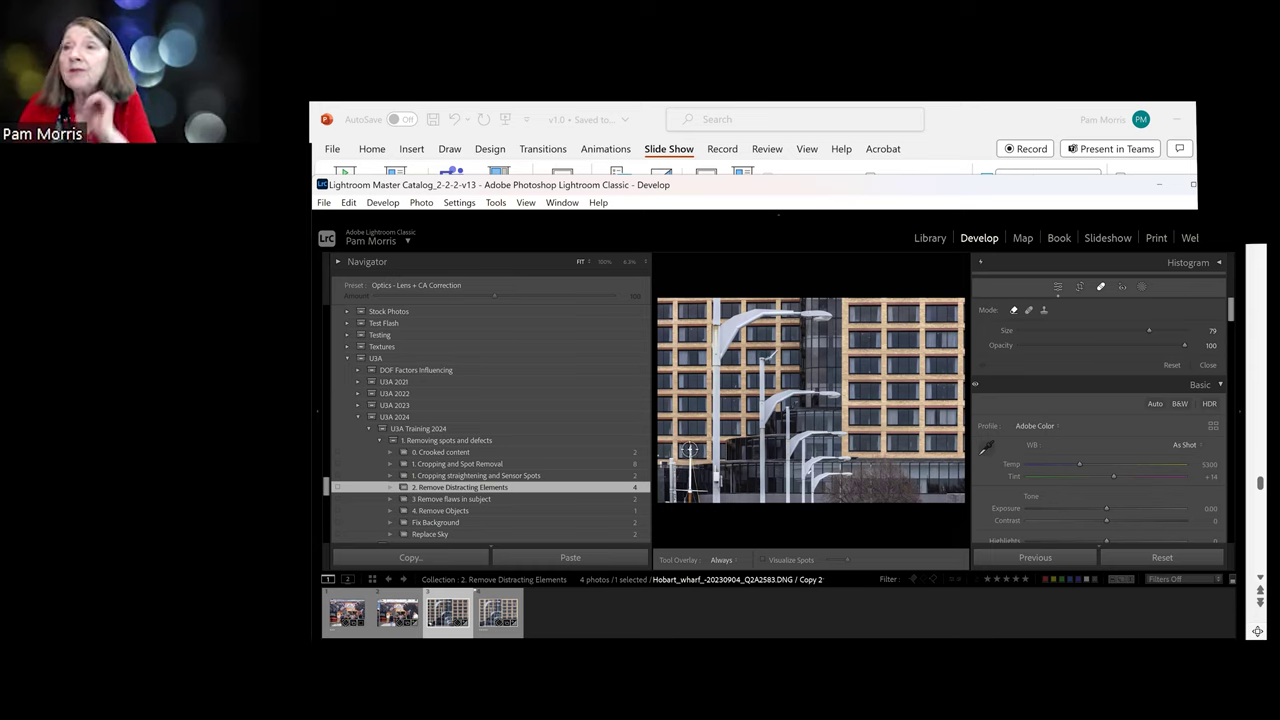
{"action": "left_click", "coordinate": [689, 451]}
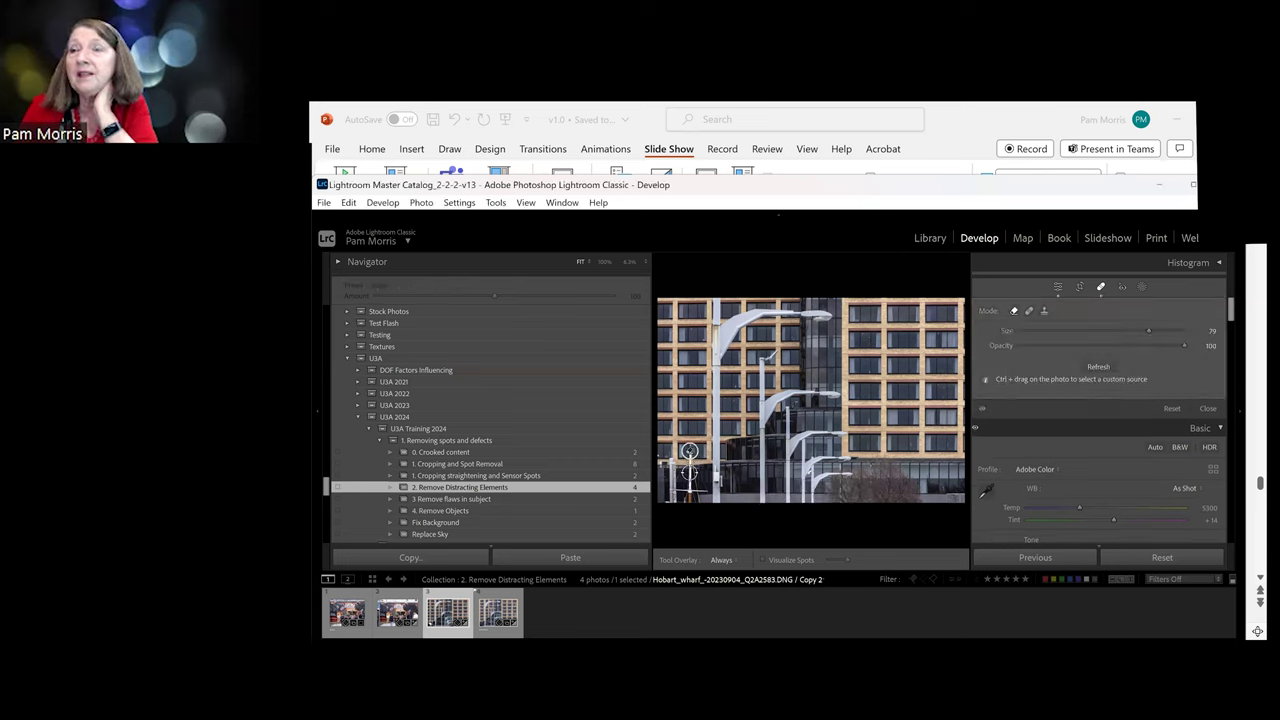
{"action": "left_click", "coordinate": [689, 473]}
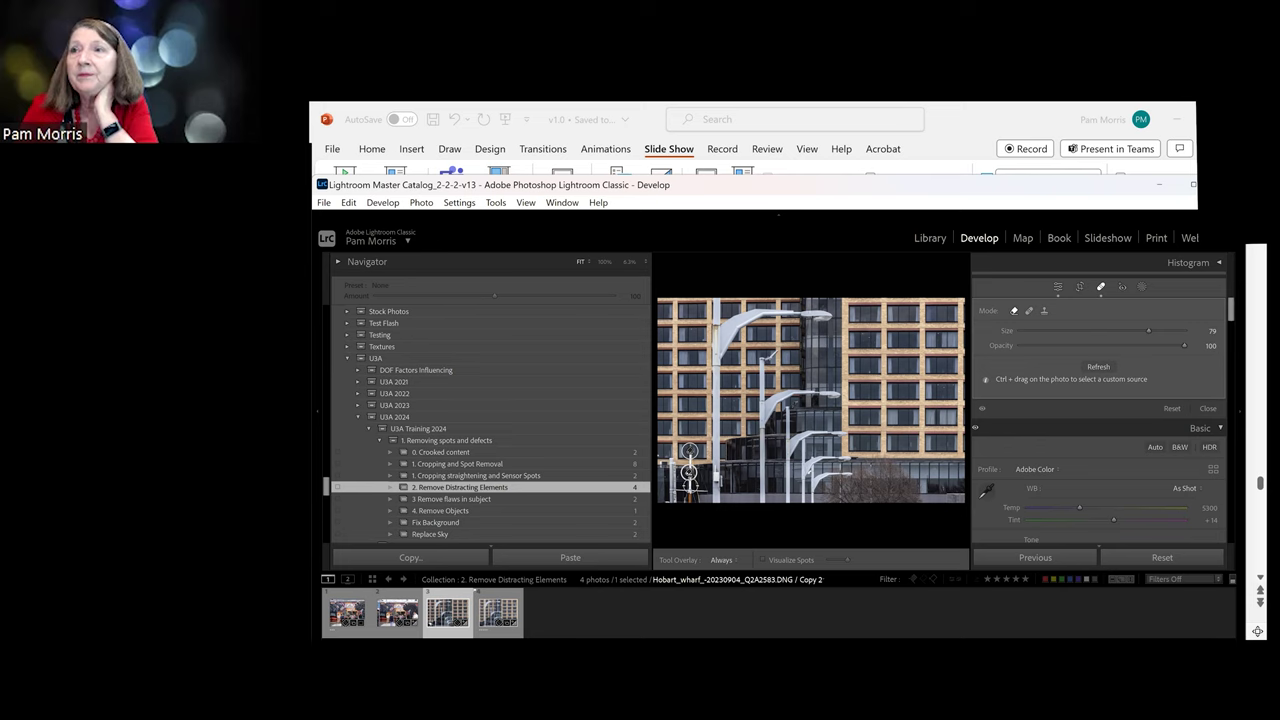
{"action": "left_click", "coordinate": [692, 489]}
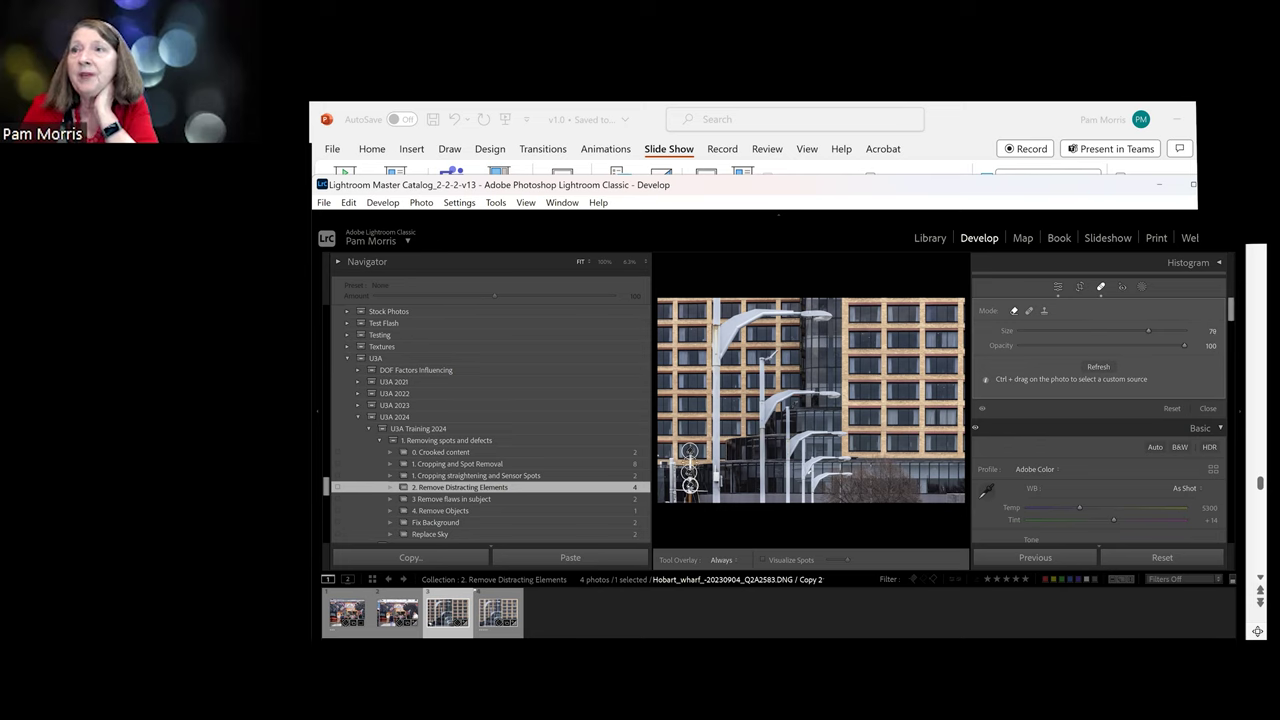
{"action": "left_click", "coordinate": [690, 466]}
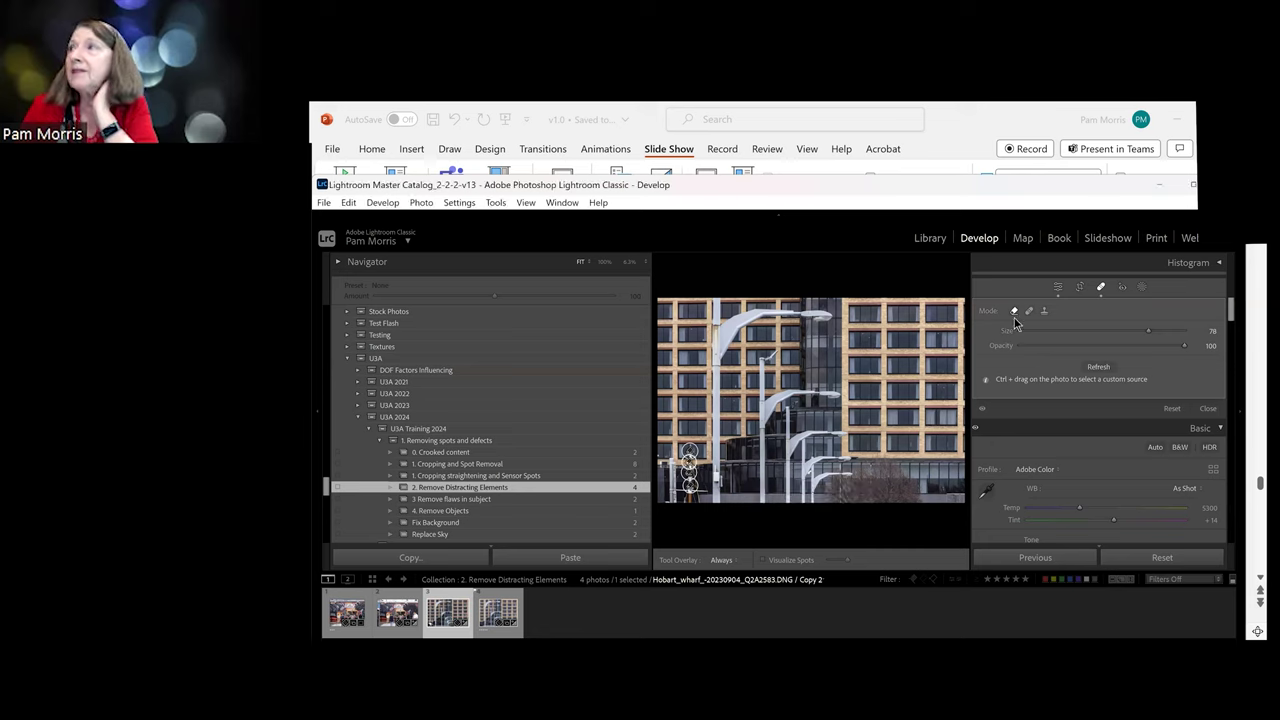
{"action": "left_click", "coordinate": [1058, 288]}
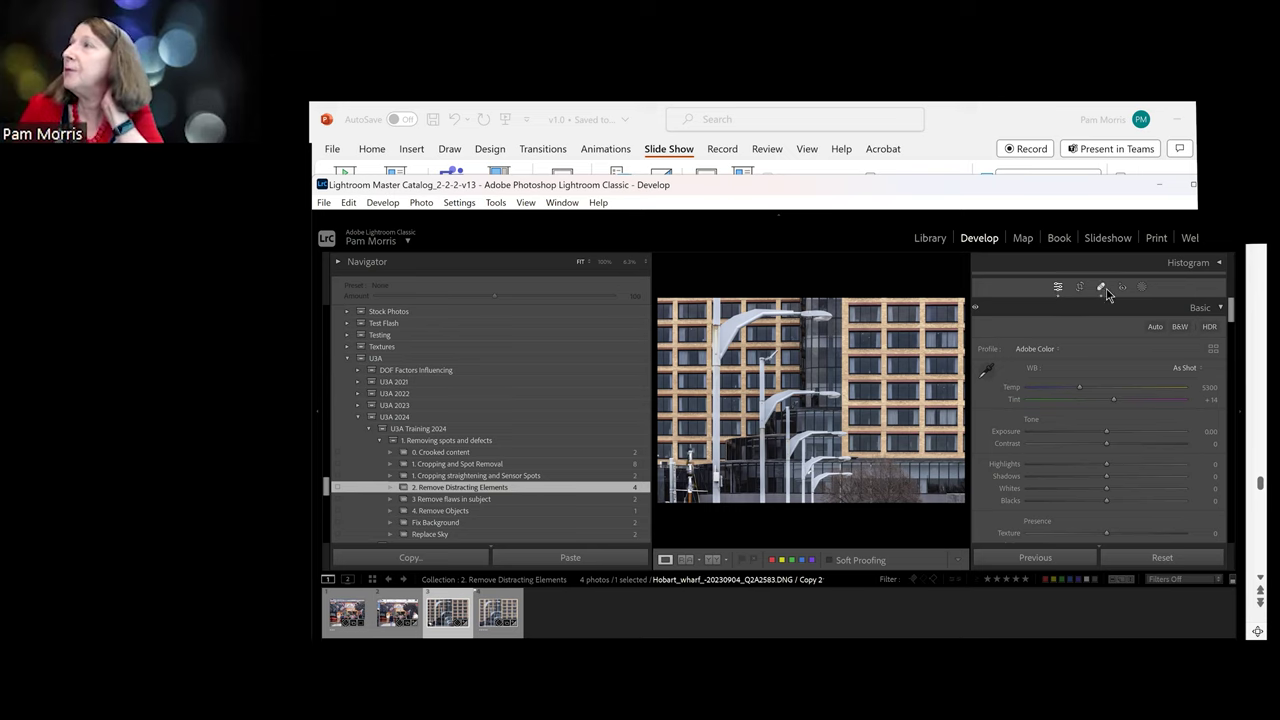
{"action": "left_click", "coordinate": [1101, 288]}
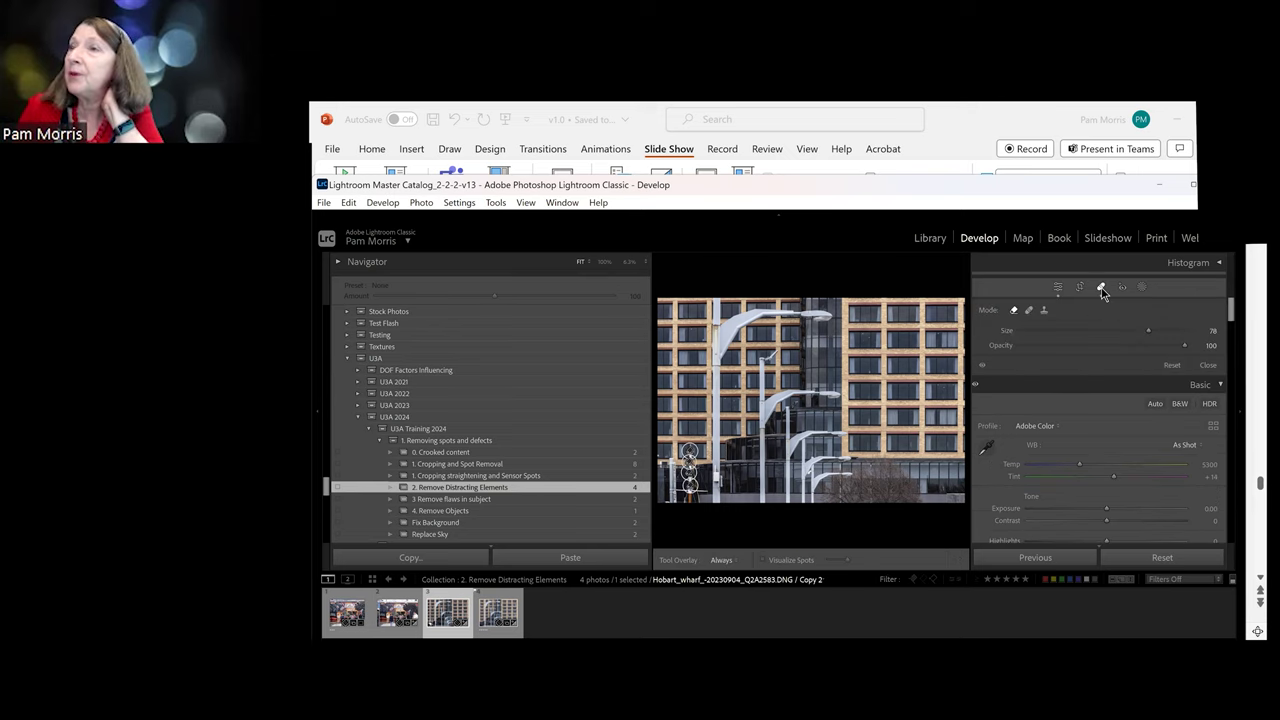
Delete the Content-Aware Remove spots from the mast and paint over it in Clone mode at size 78
{"action": "left_click", "coordinate": [1044, 311]}
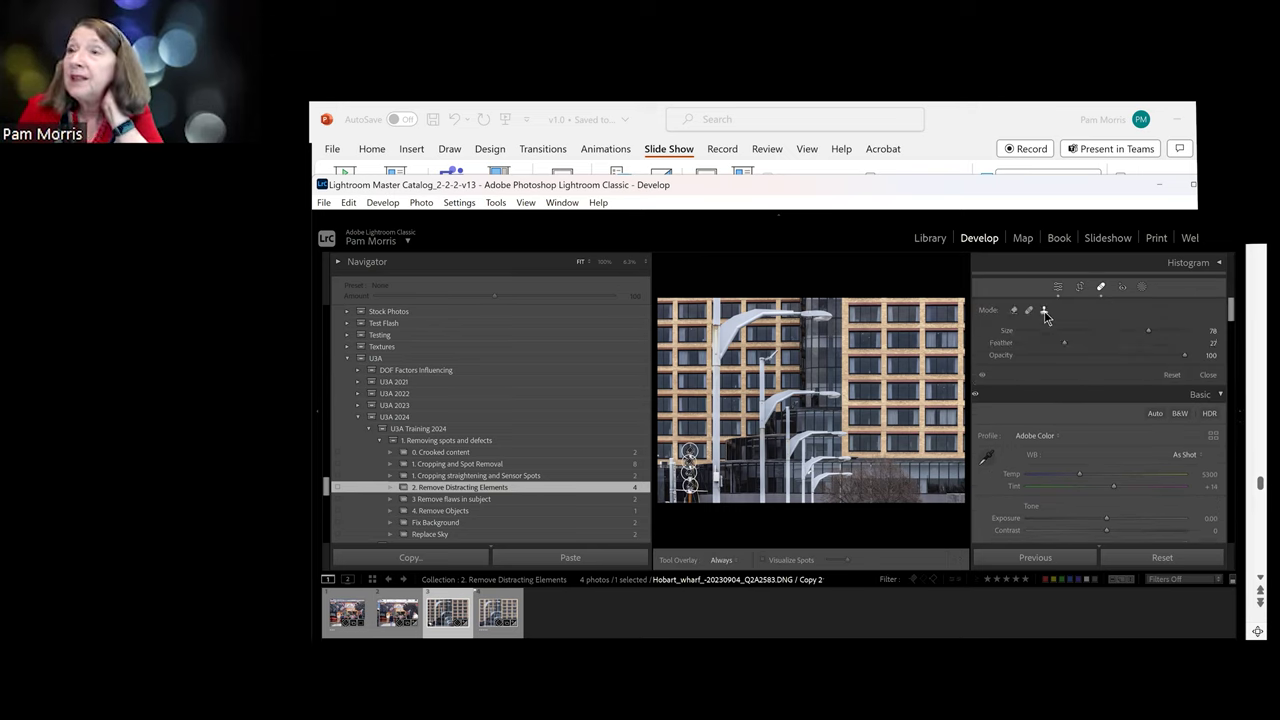
{"action": "left_click", "coordinate": [688, 452]}
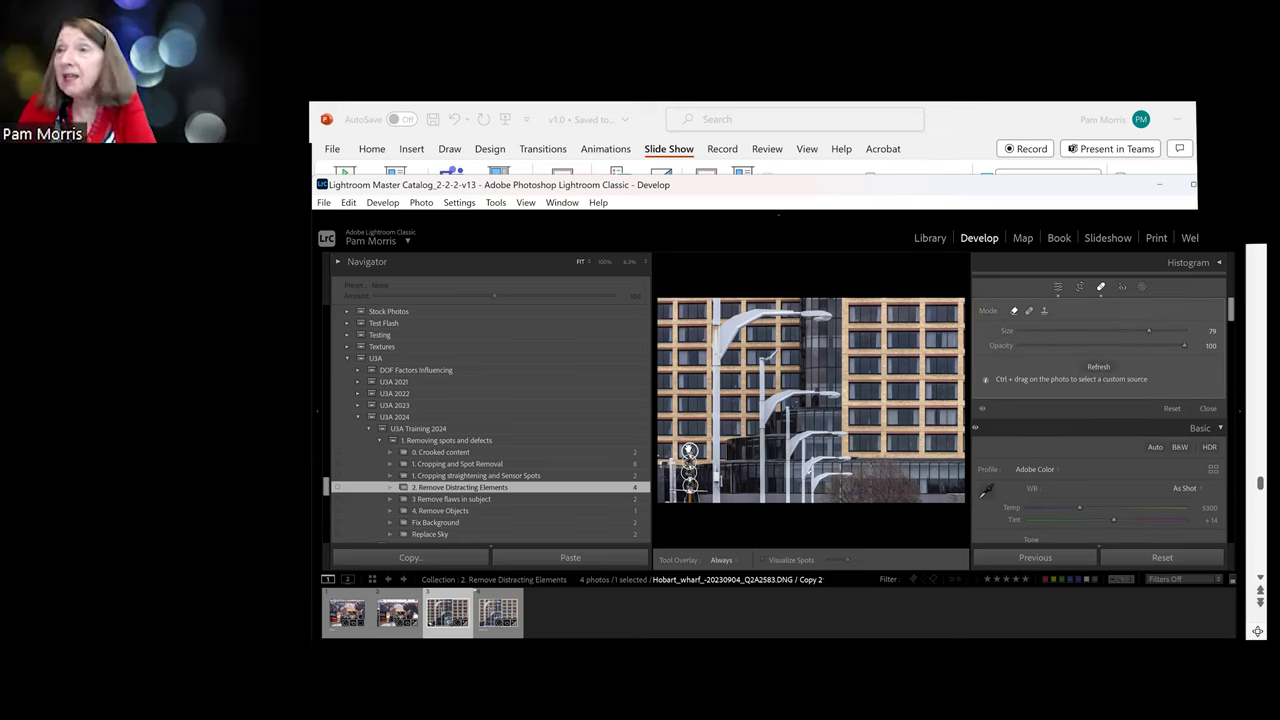
{"action": "key", "text": "Delete"}
{"action": "scroll", "coordinate": [688, 465], "scroll_direction": "down", "scroll_amount": 2}
{"action": "scroll", "coordinate": [688, 465], "scroll_direction": "up", "scroll_amount": 2}
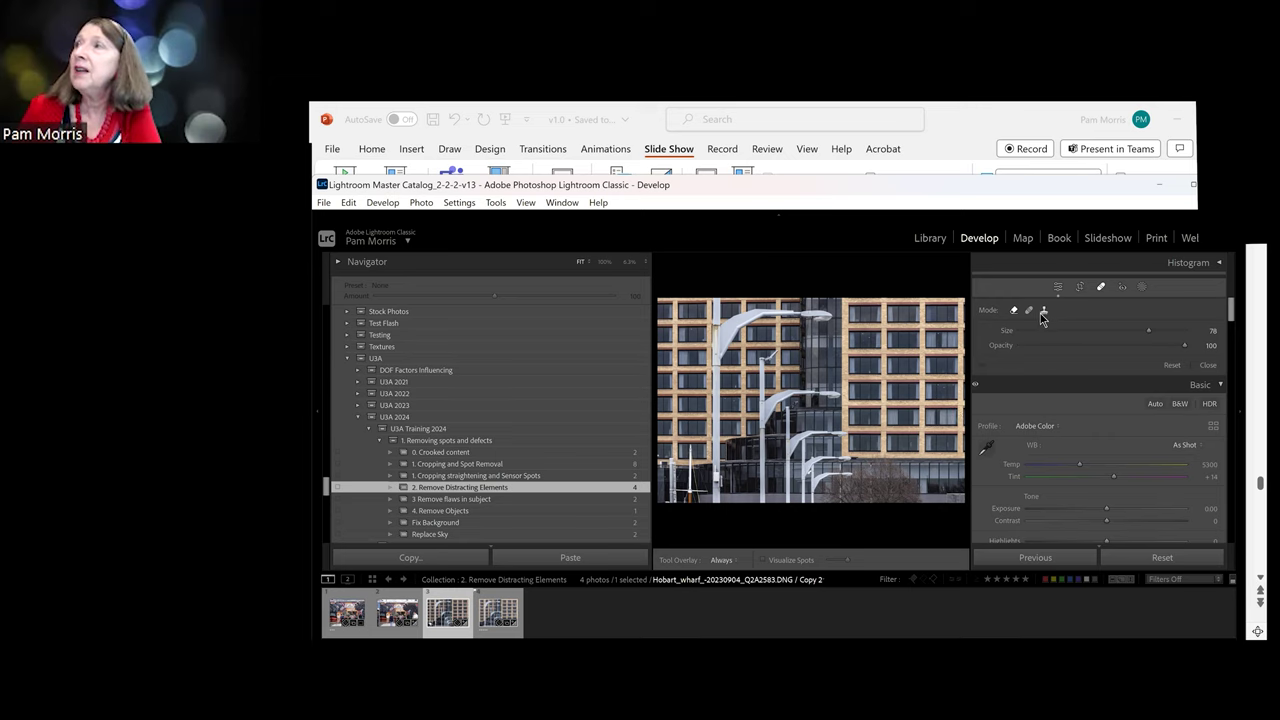
{"action": "left_click", "coordinate": [1044, 313]}
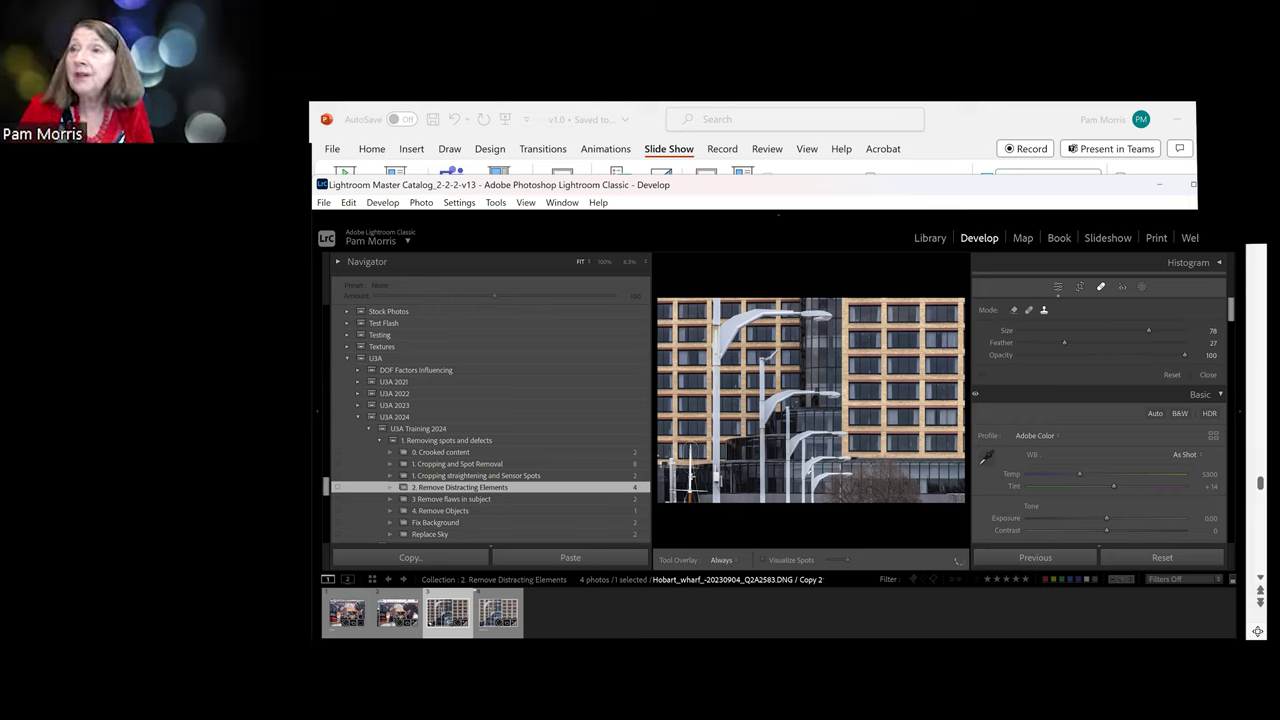
{"action": "left_click_drag", "start_coordinate": [690, 490], "coordinate": [686, 470]}
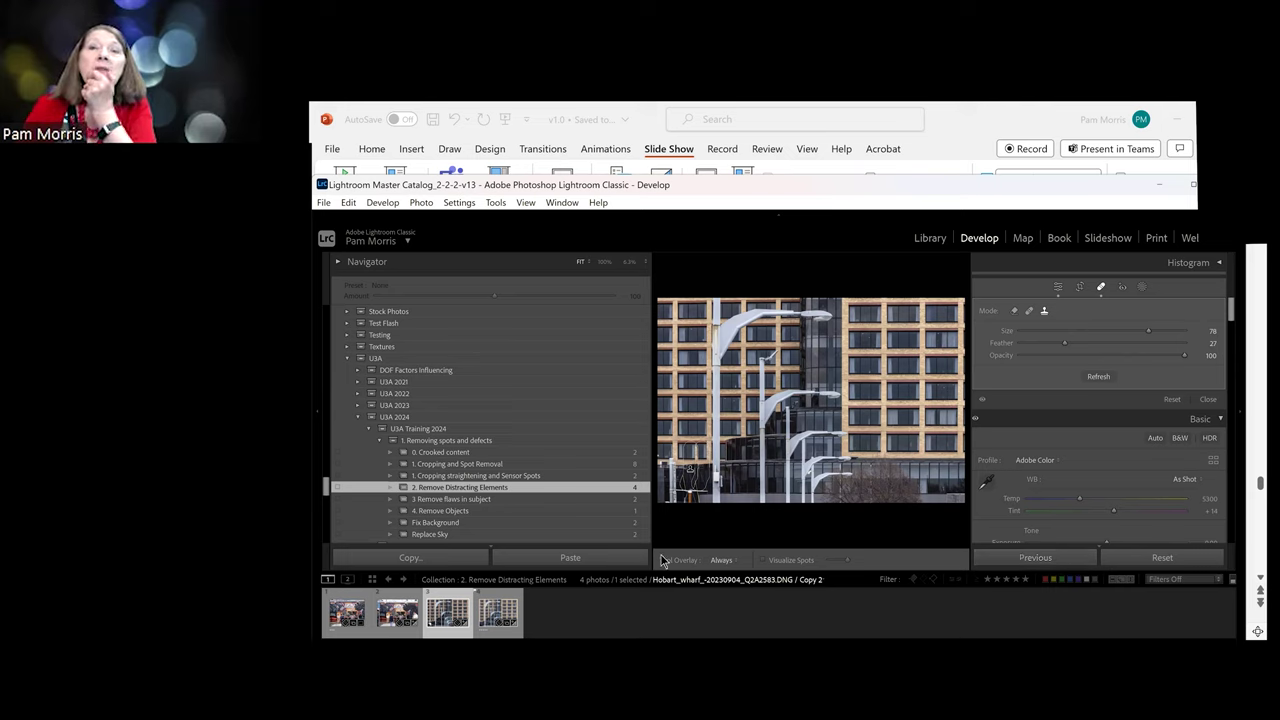
Open the Fix Background collection and create a Background mask on the portrait of the man in the hat
{"action": "left_click", "coordinate": [452, 525]}
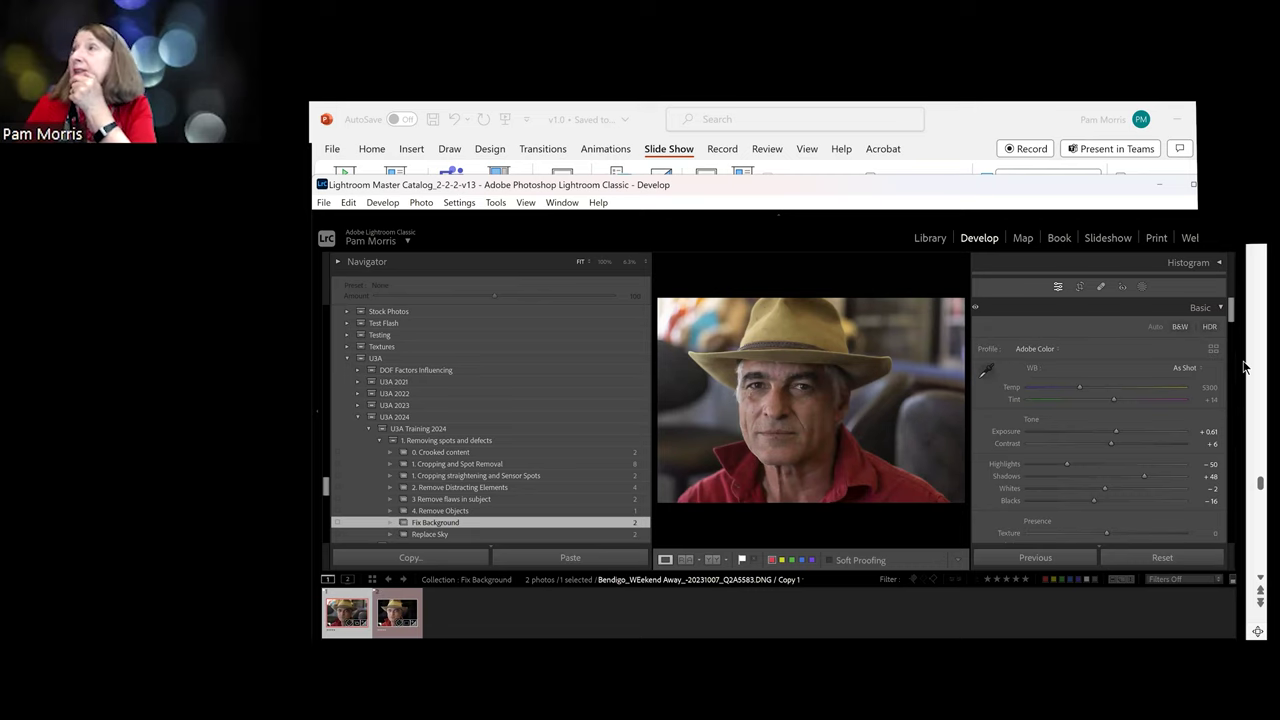
{"action": "left_click", "coordinate": [1144, 293]}
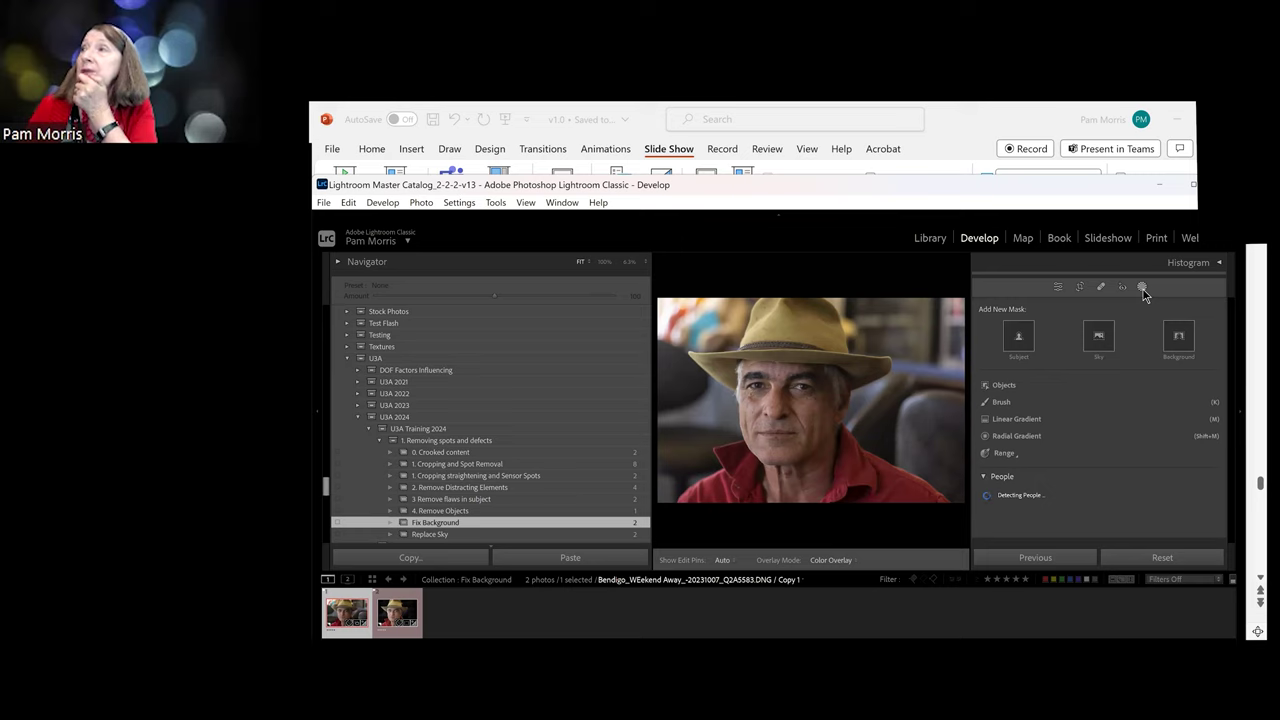
{"action": "left_click", "coordinate": [1180, 338]}
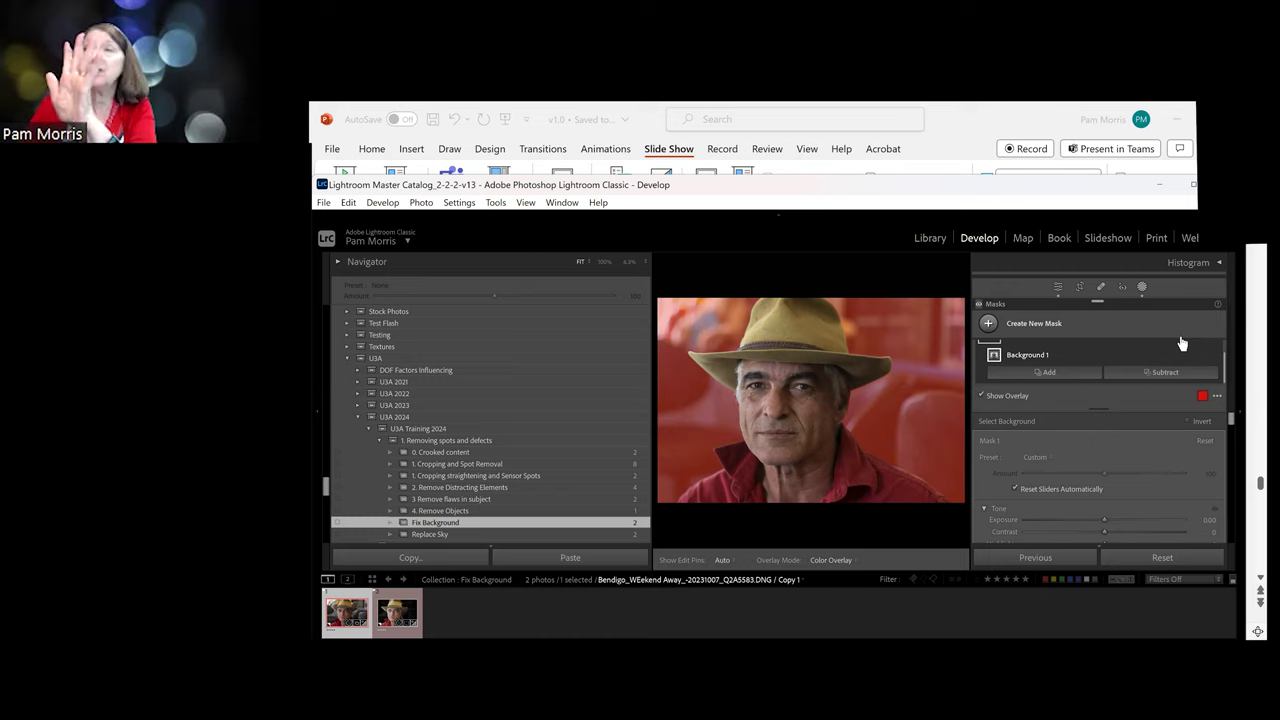
Set the background mask's Exposure to -3.85 and Clarity to -100
{"action": "left_click_drag", "start_coordinate": [1042, 518], "coordinate": [1028, 527]}
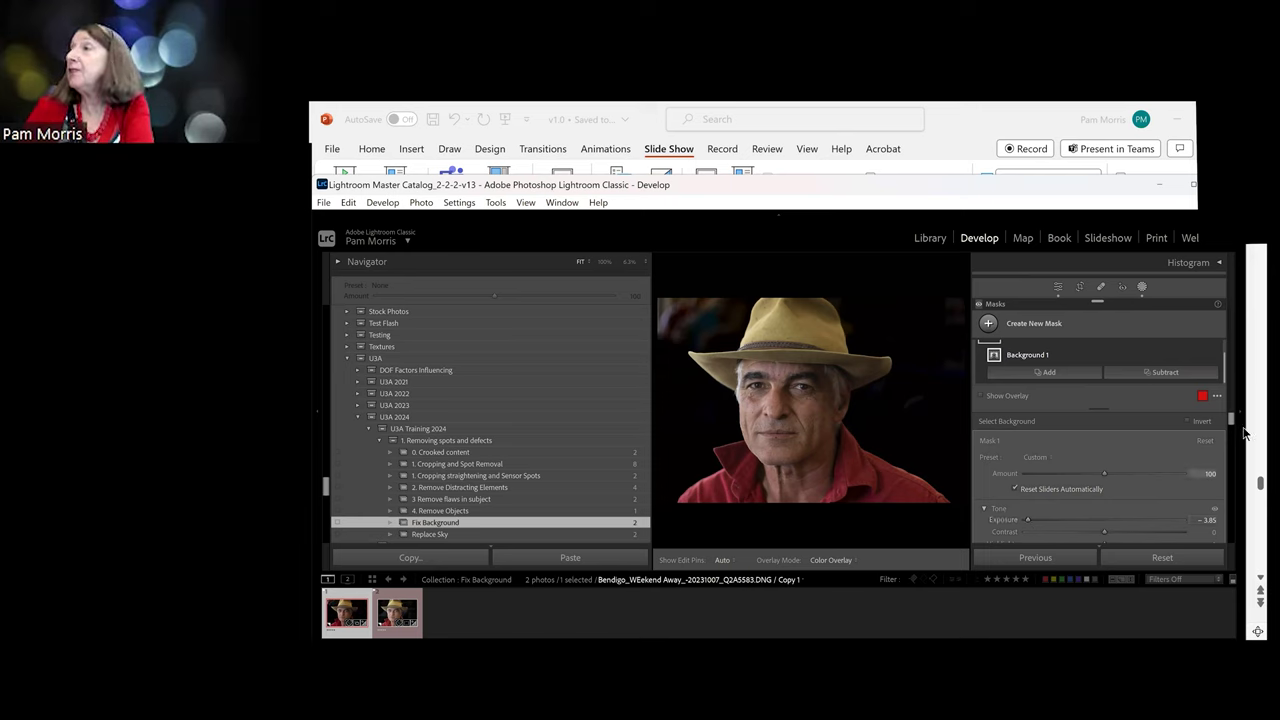
{"action": "left_click_drag", "start_coordinate": [1231, 424], "coordinate": [1231, 451]}
{"action": "left_click_drag", "start_coordinate": [1103, 460], "coordinate": [1025, 460]}
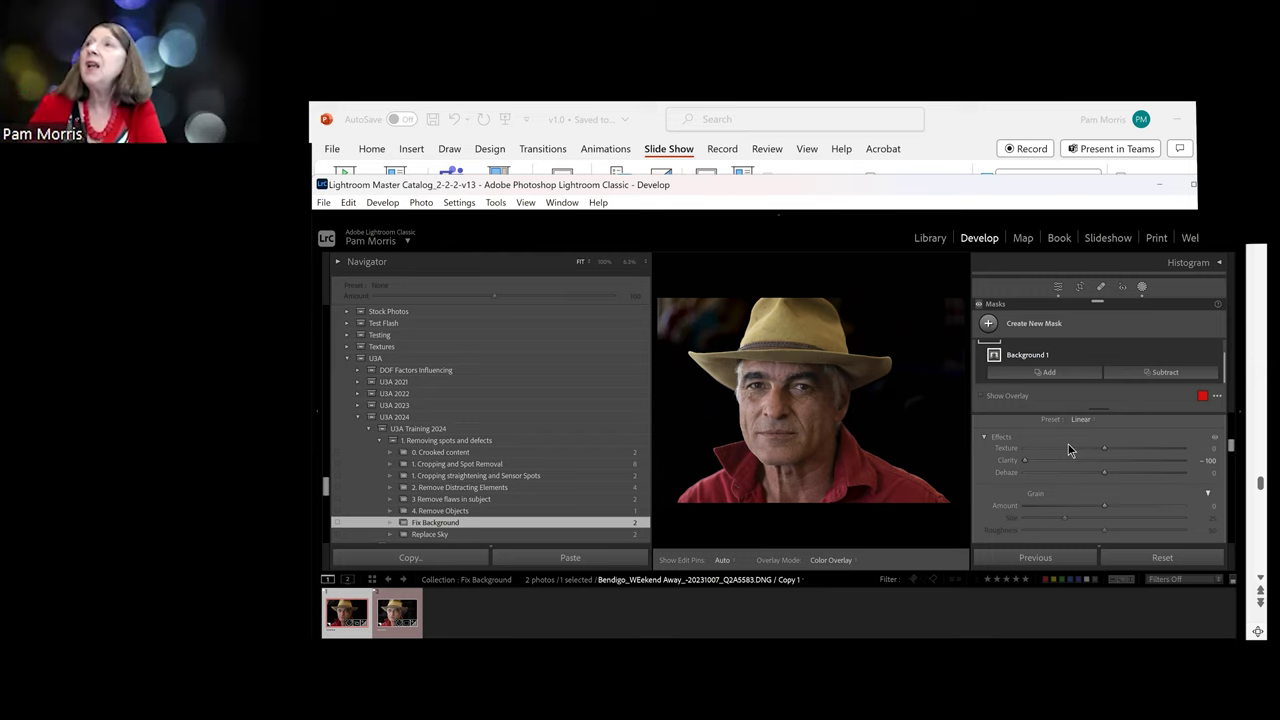
Switch to the PowerPoint presentation, start the slide show from slide 18 and advance to "When is the best time to fix content?"
{"action": "left_click", "coordinate": [1160, 185]}
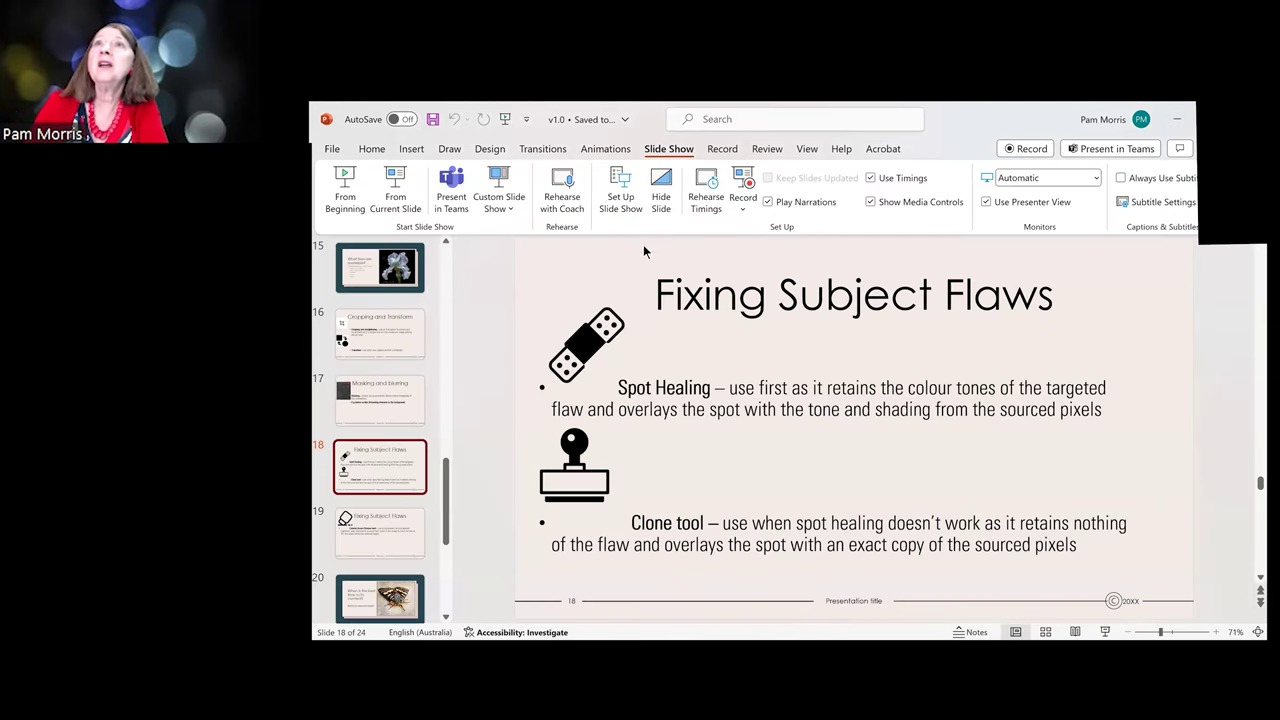
{"action": "left_click", "coordinate": [393, 200]}
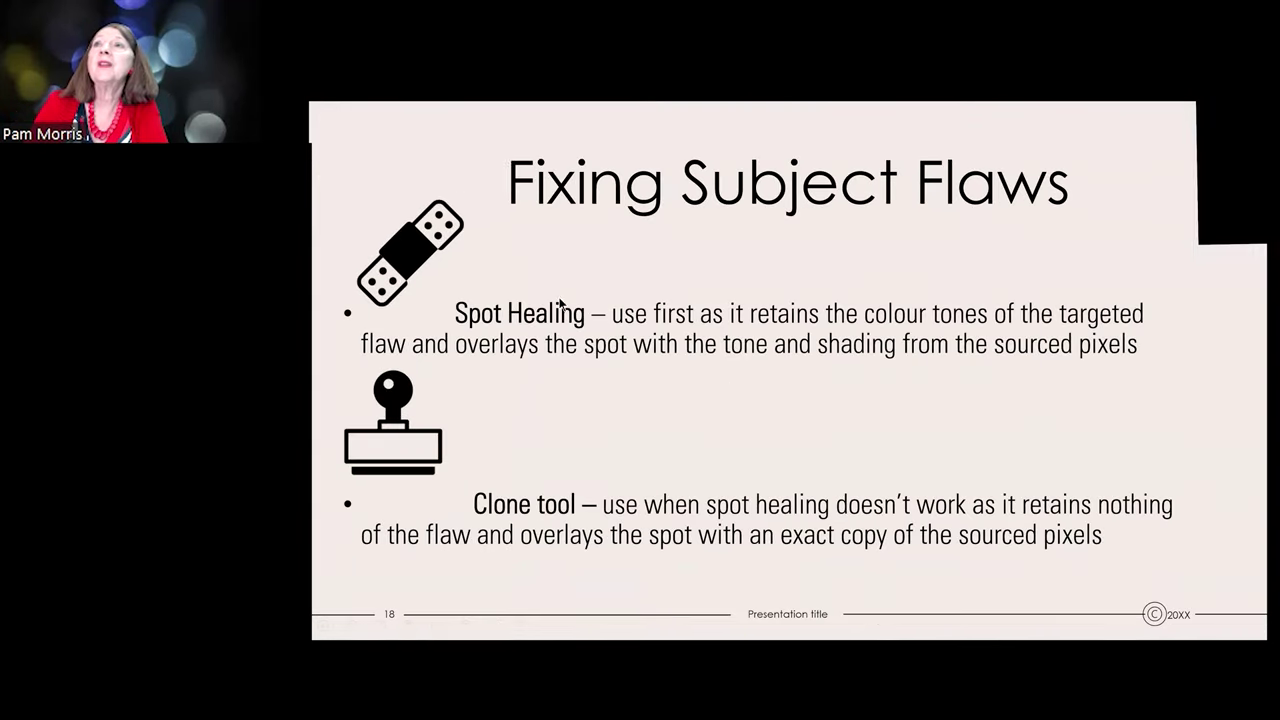
{"action": "left_click", "coordinate": [800, 381]}
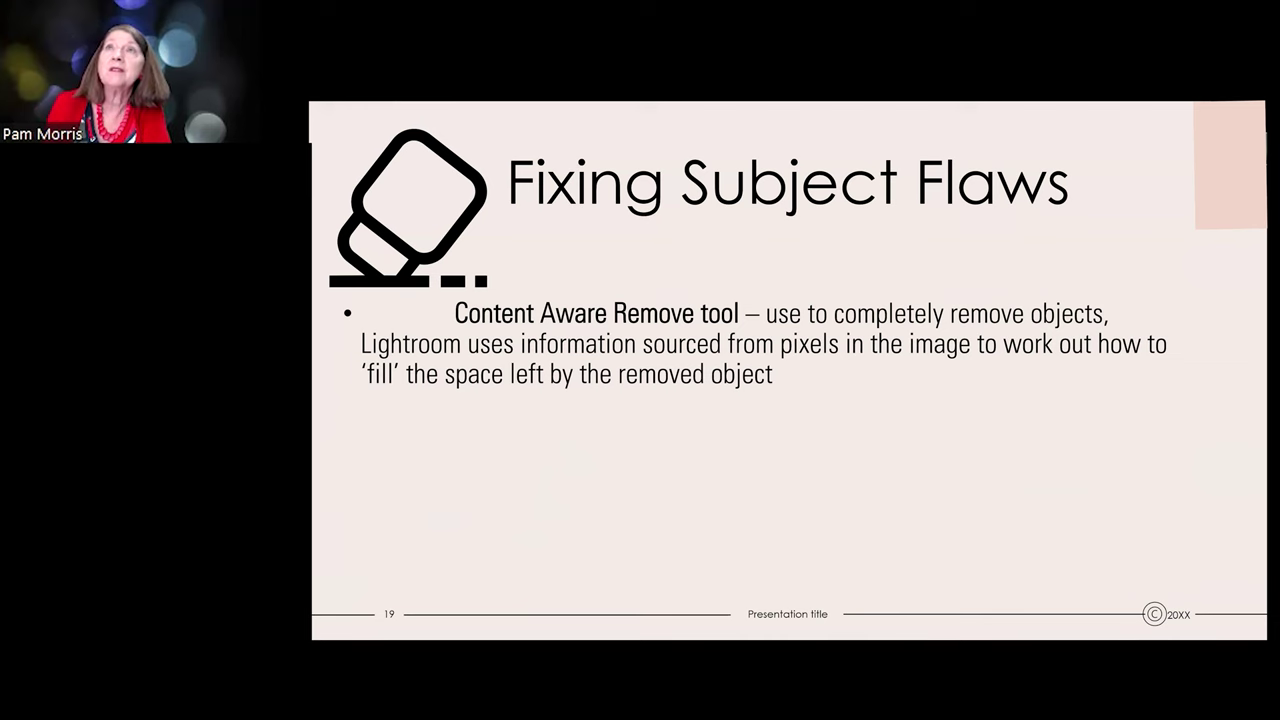
{"action": "key", "text": "Right"}
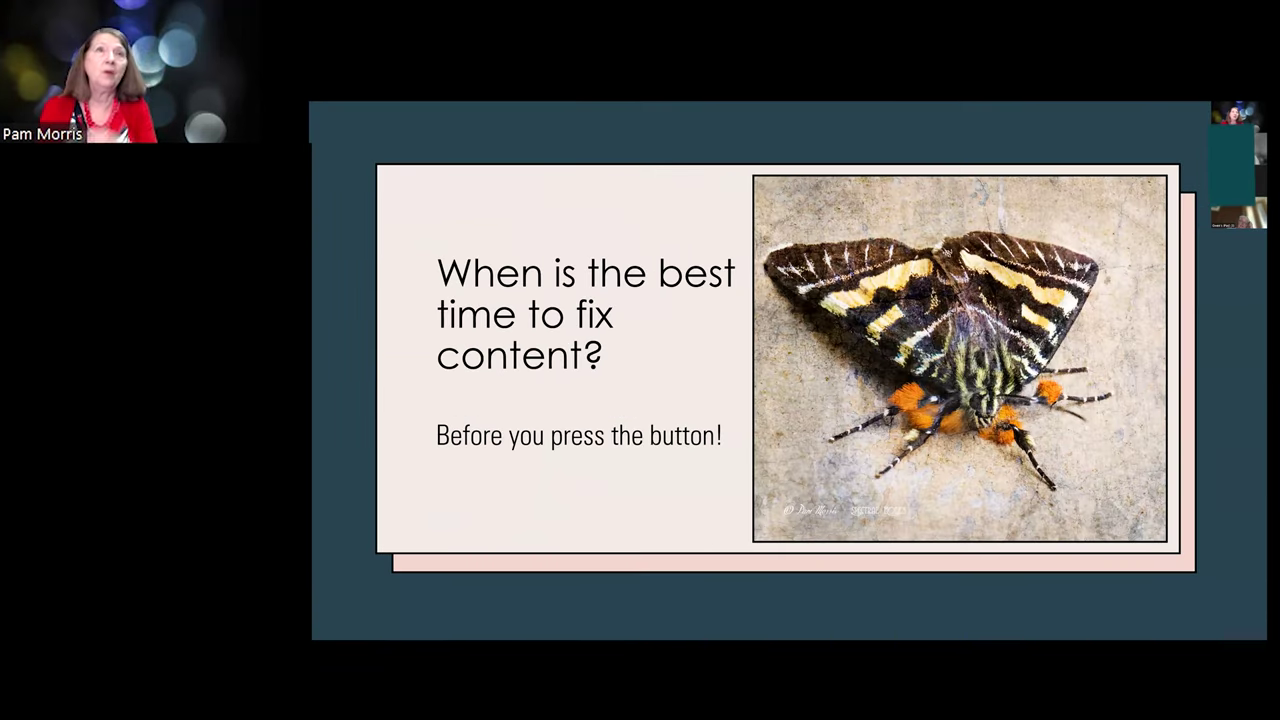
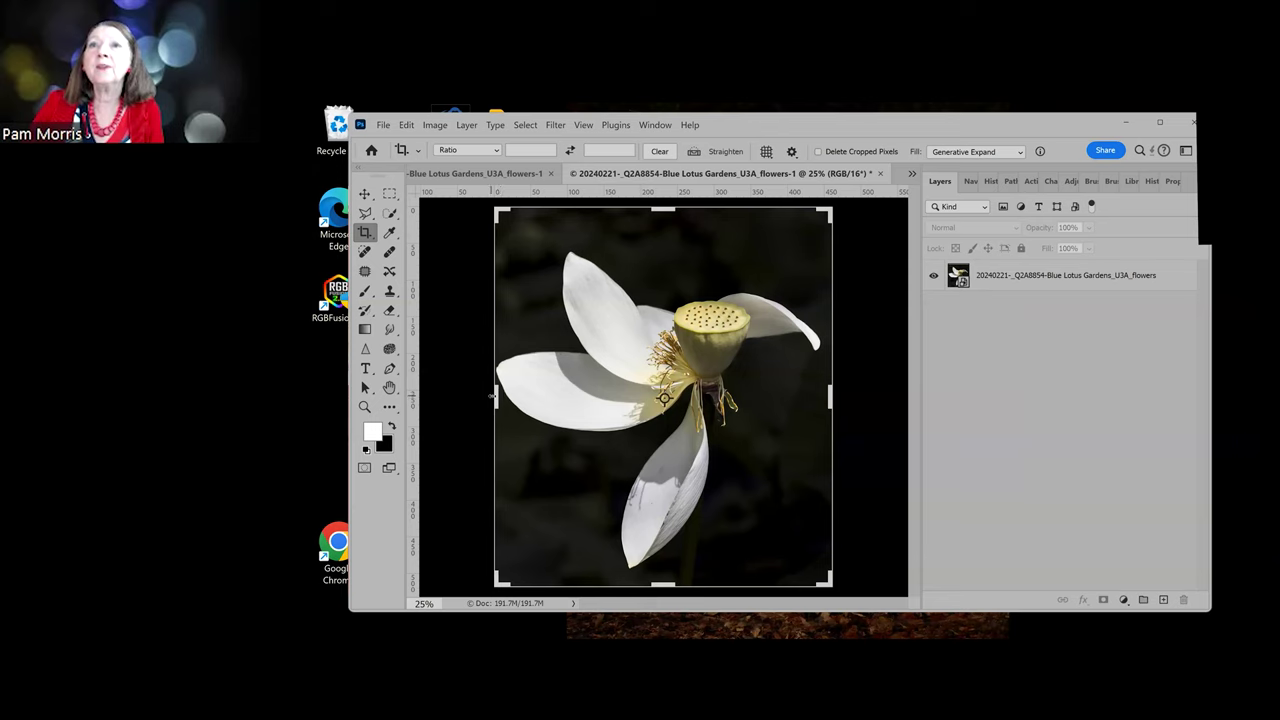
Extend the white lotus photo's canvas slightly past its left edge and fill the new strip using Generative Expand with an empty prompt
{"action": "left_click_drag", "start_coordinate": [494, 398], "coordinate": [487, 407]}
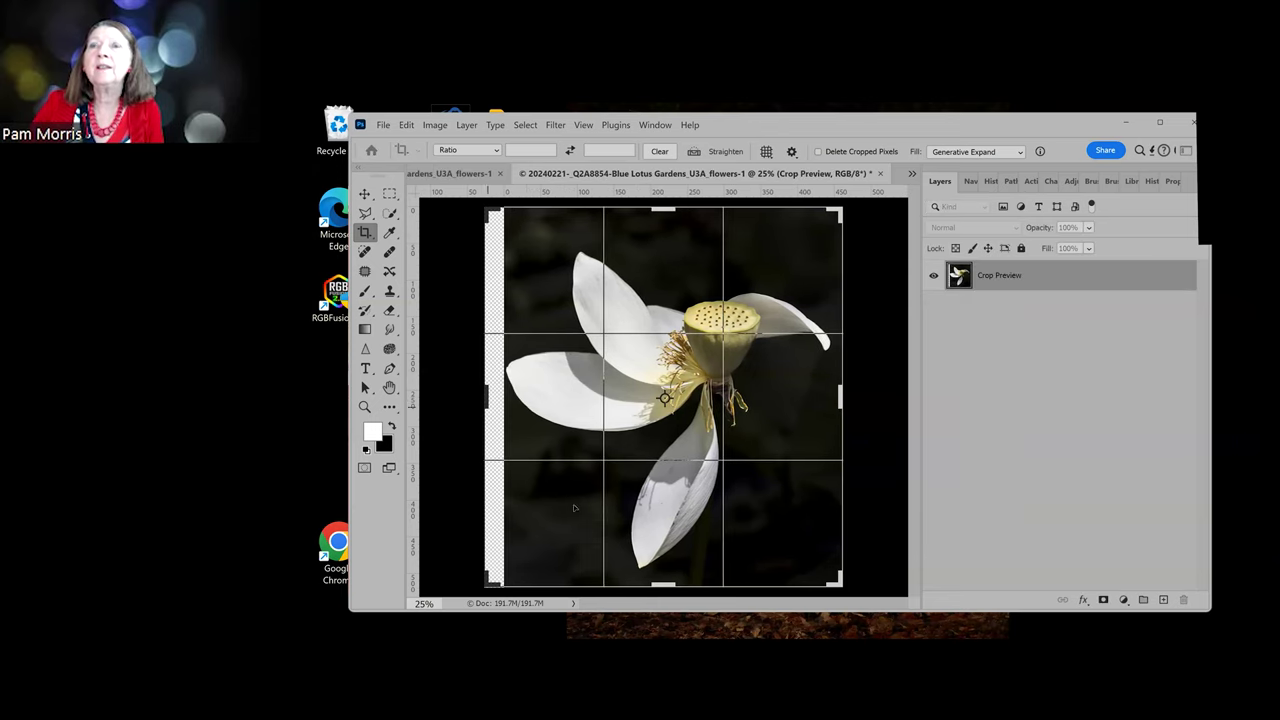
{"action": "left_click", "coordinate": [986, 152]}
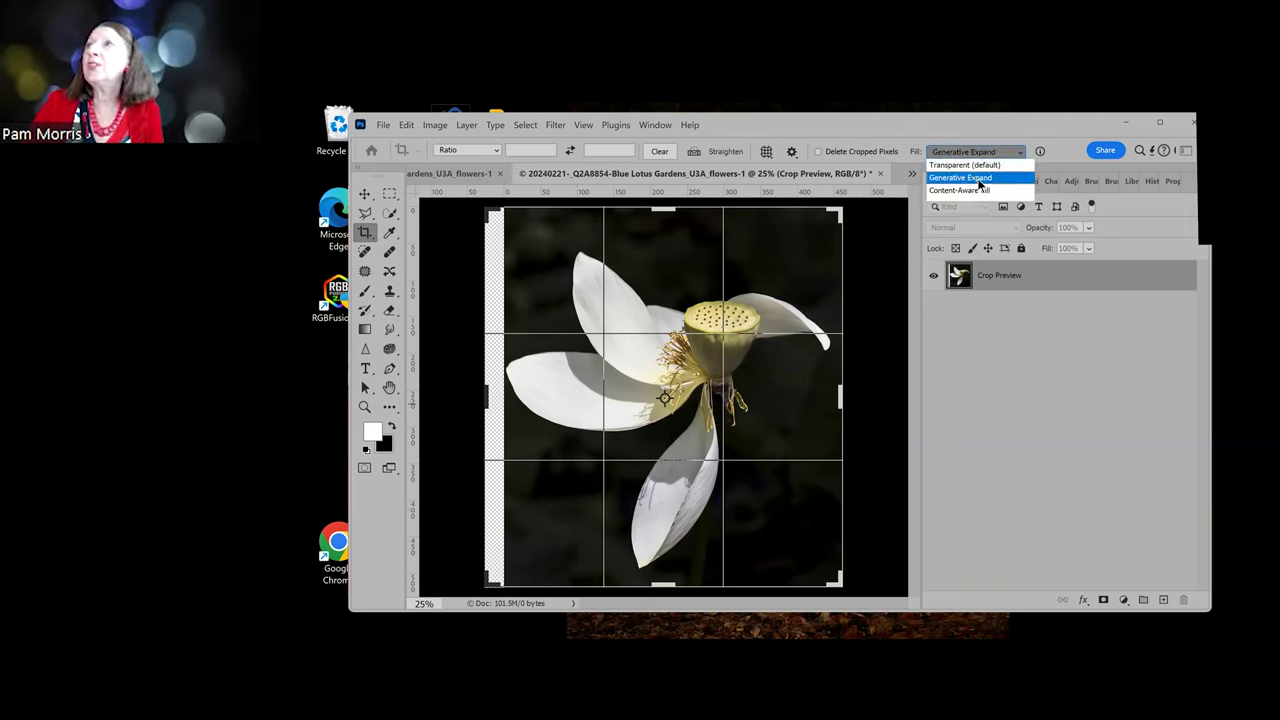
{"action": "left_click", "coordinate": [980, 180]}
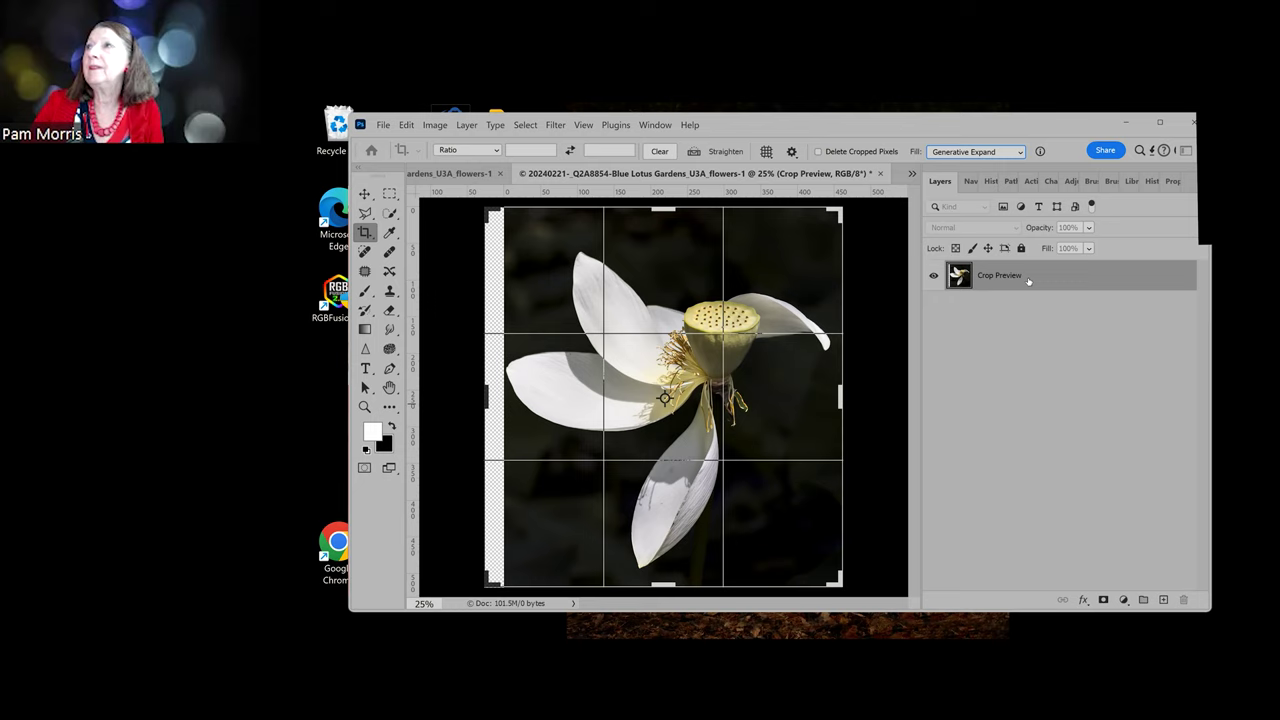
{"action": "key", "text": "Return"}
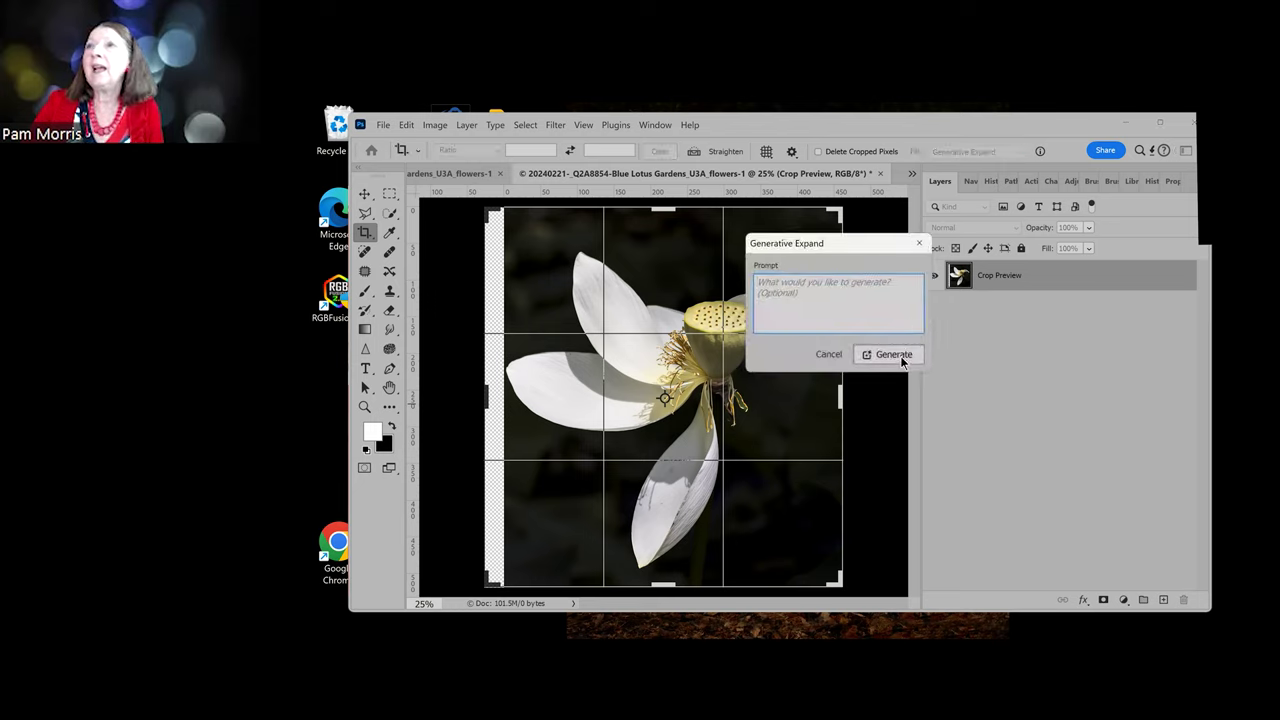
{"action": "left_click", "coordinate": [900, 355]}
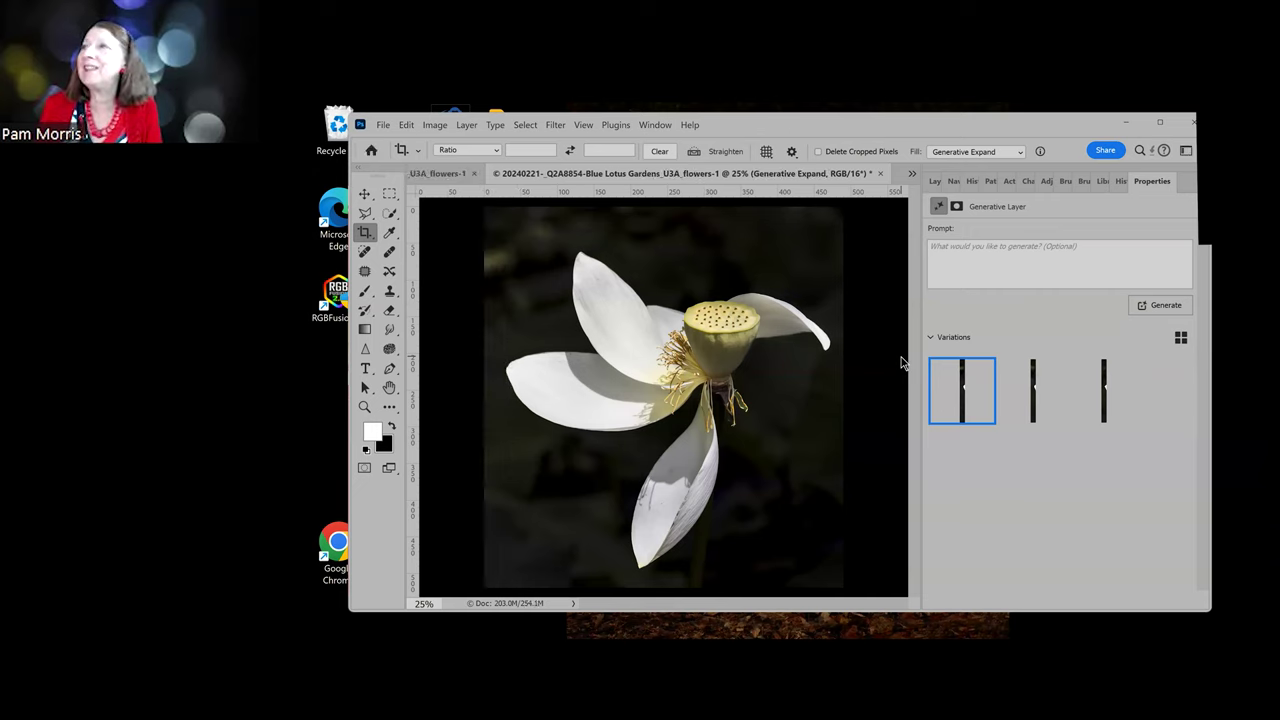
{"action": "mouse_move", "coordinate": [975, 410]}
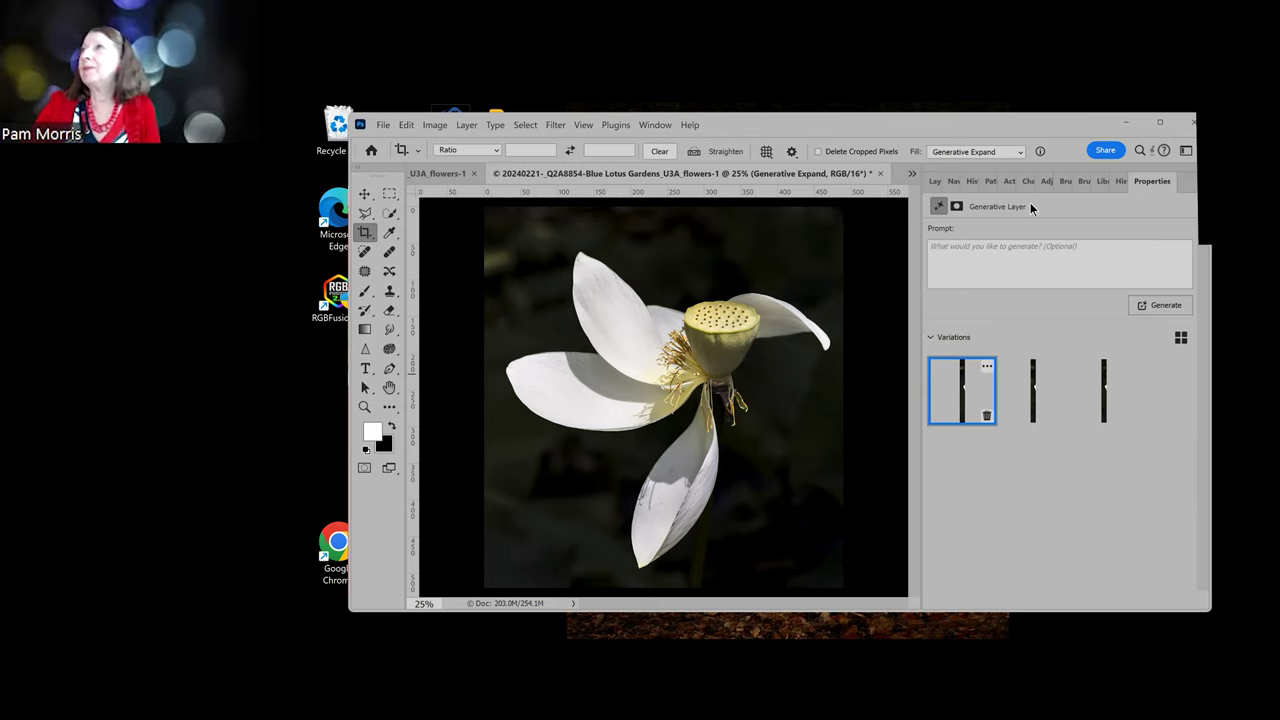
{"action": "left_click", "coordinate": [935, 181]}
{"action": "left_click", "coordinate": [1120, 576]}
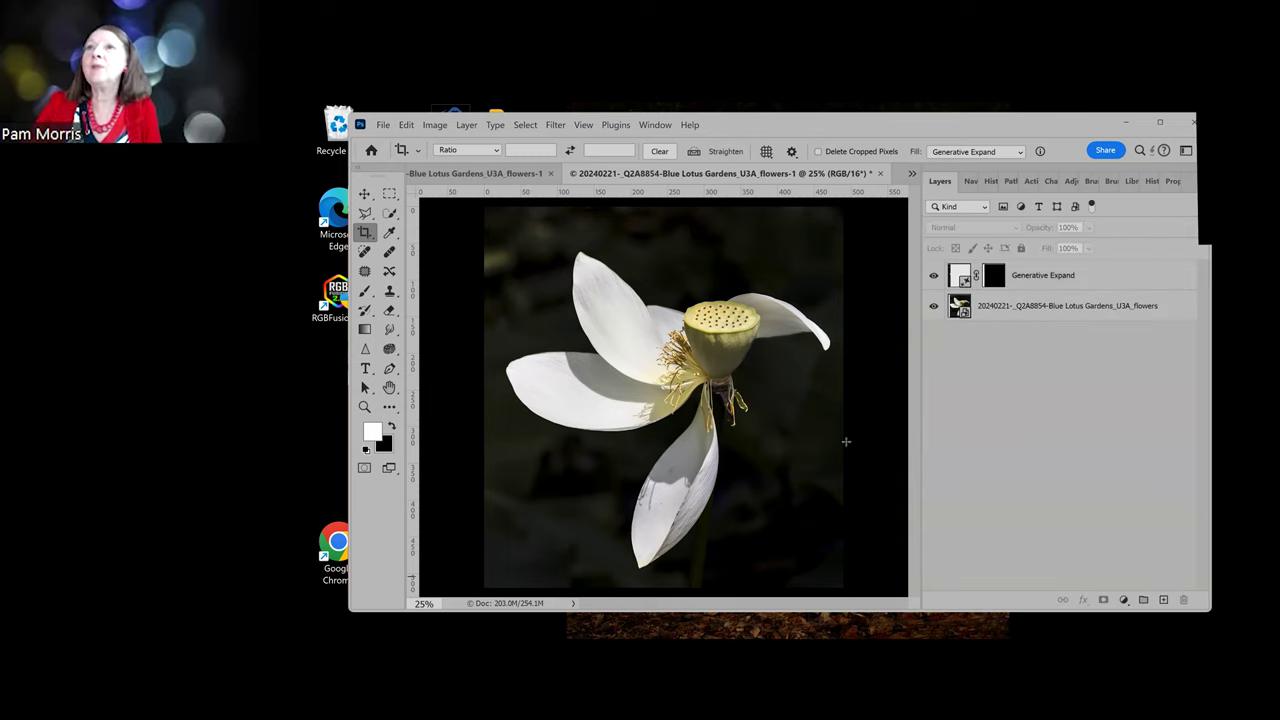
Trim a sliver off the lotus photo's left edge and extend its right edge using Generative Expand with no prompt
{"action": "left_click", "coordinate": [363, 236]}
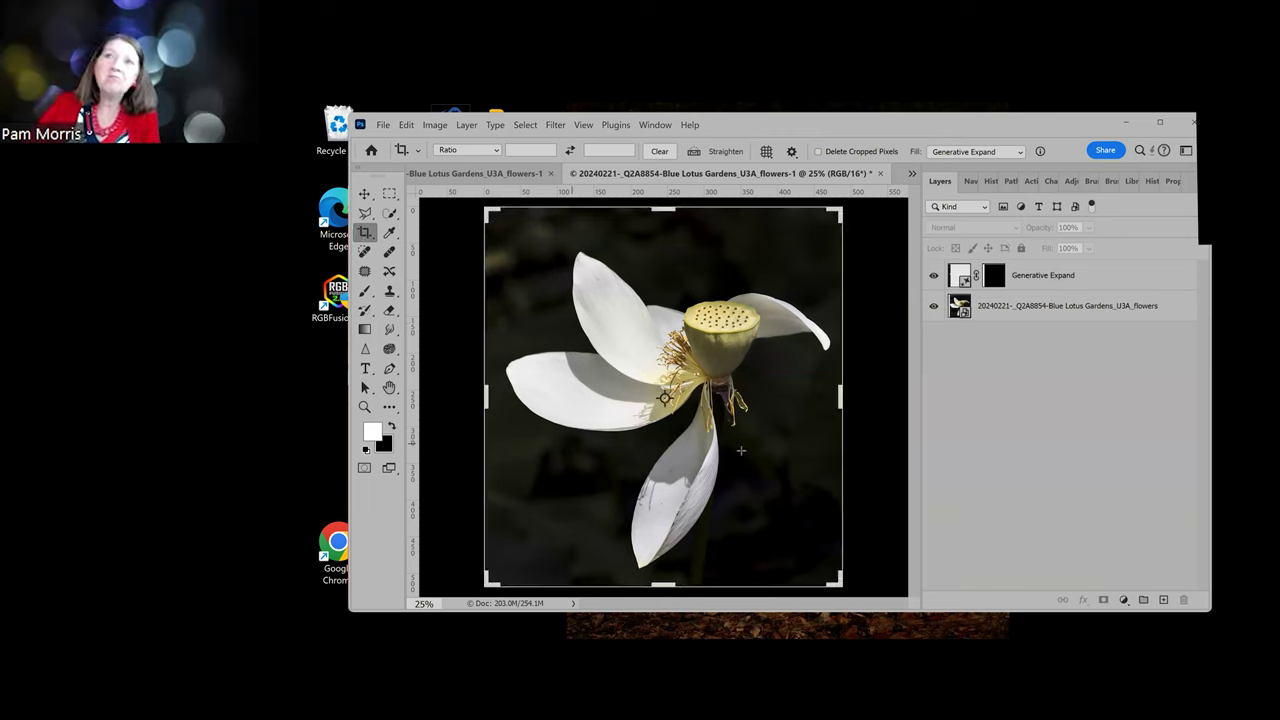
{"action": "left_click_drag", "start_coordinate": [487, 403], "coordinate": [491, 402]}
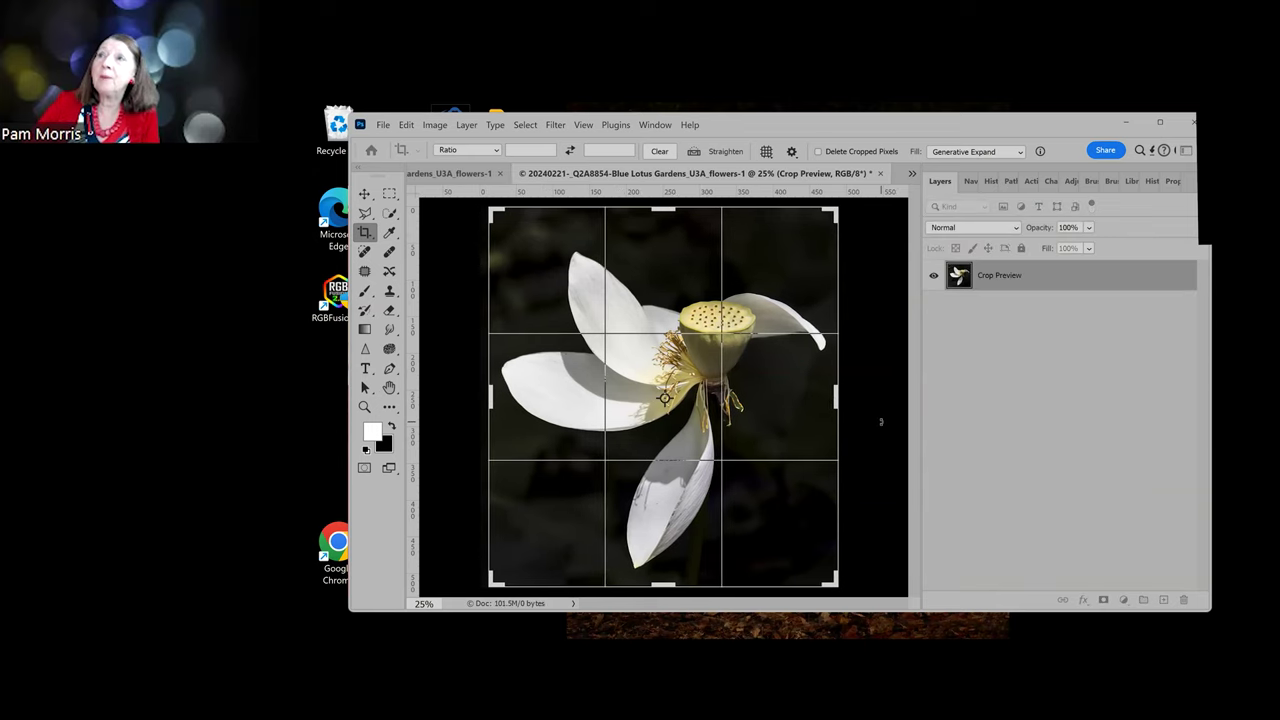
{"action": "left_click_drag", "start_coordinate": [835, 402], "coordinate": [842, 404]}
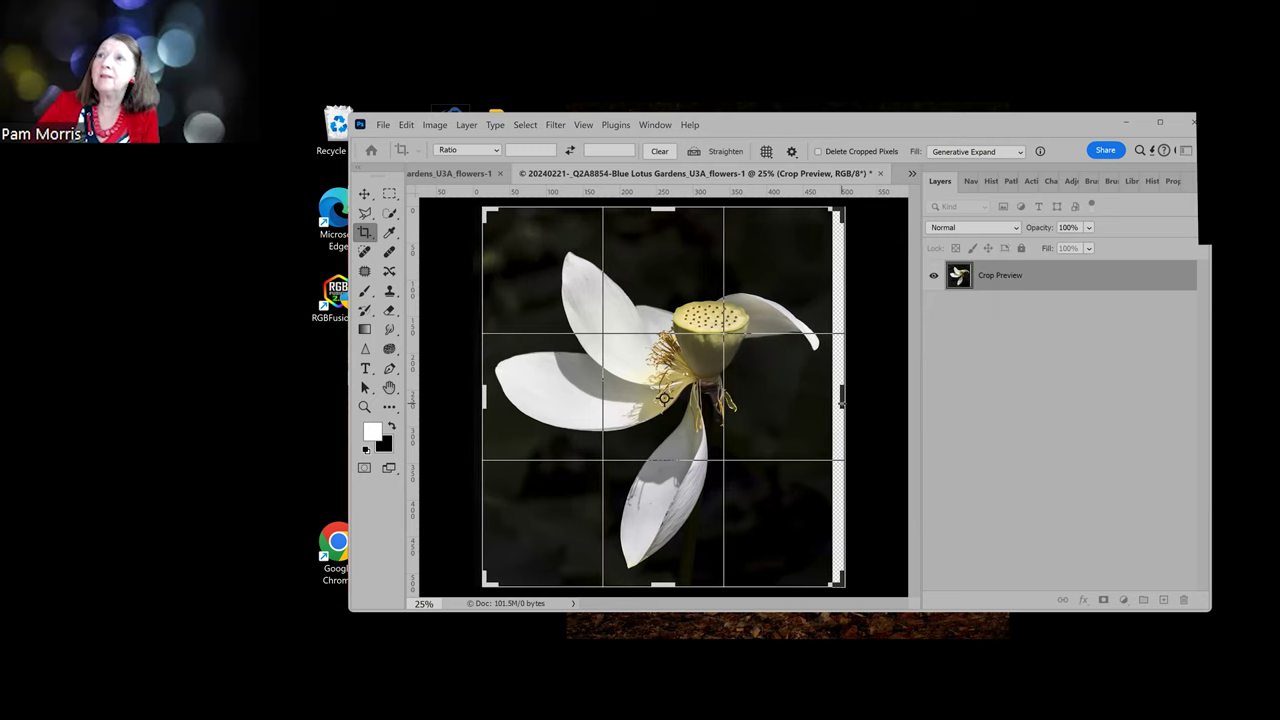
{"action": "key", "text": "Return"}
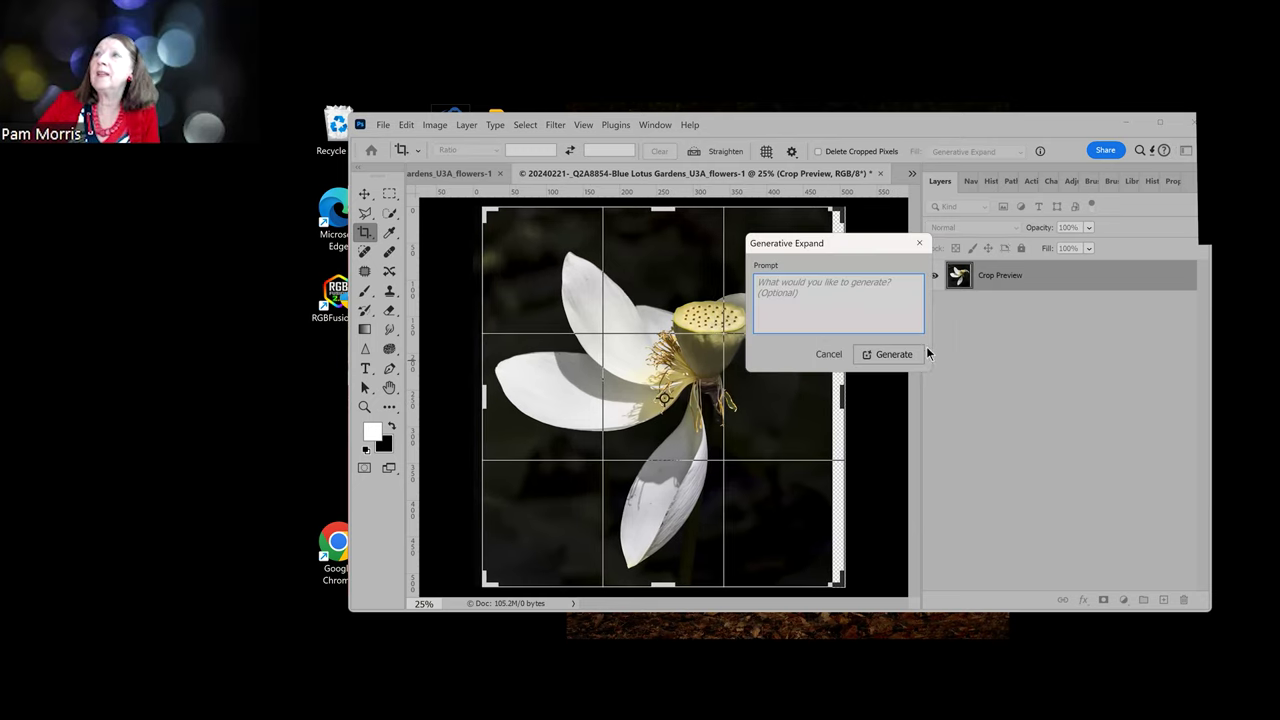
{"action": "left_click", "coordinate": [892, 354]}
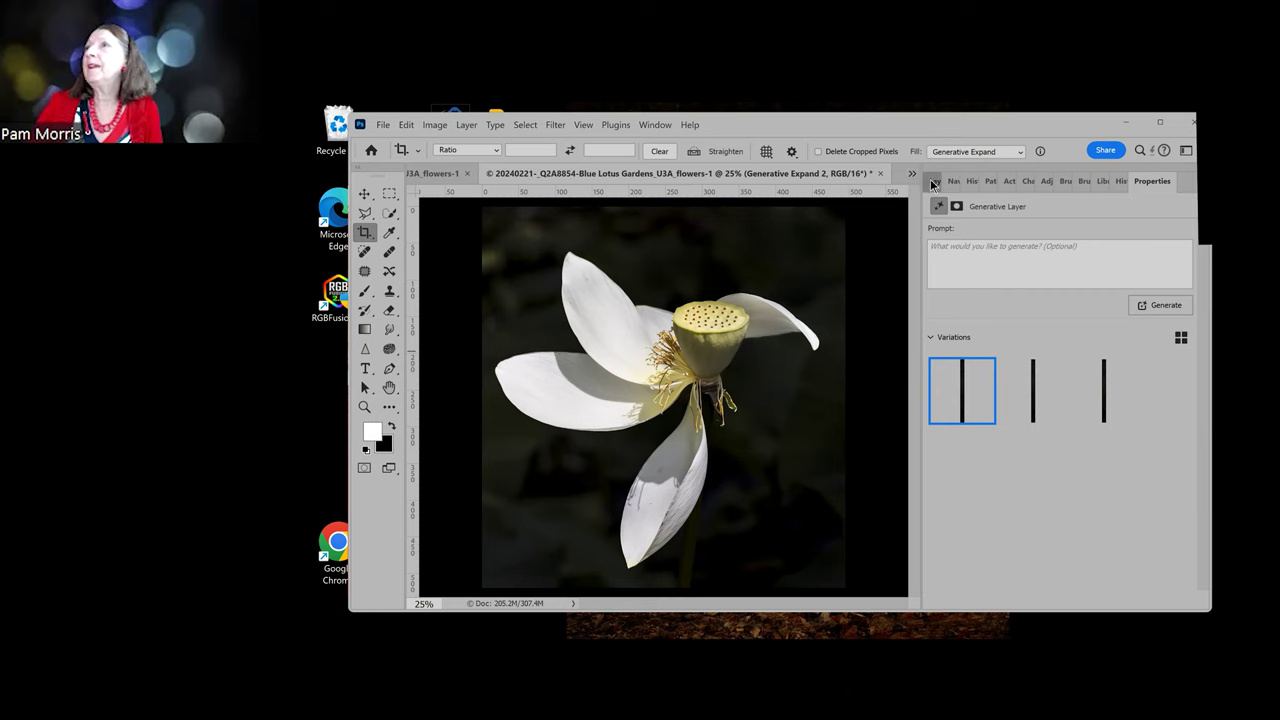
{"action": "left_click", "coordinate": [933, 182]}
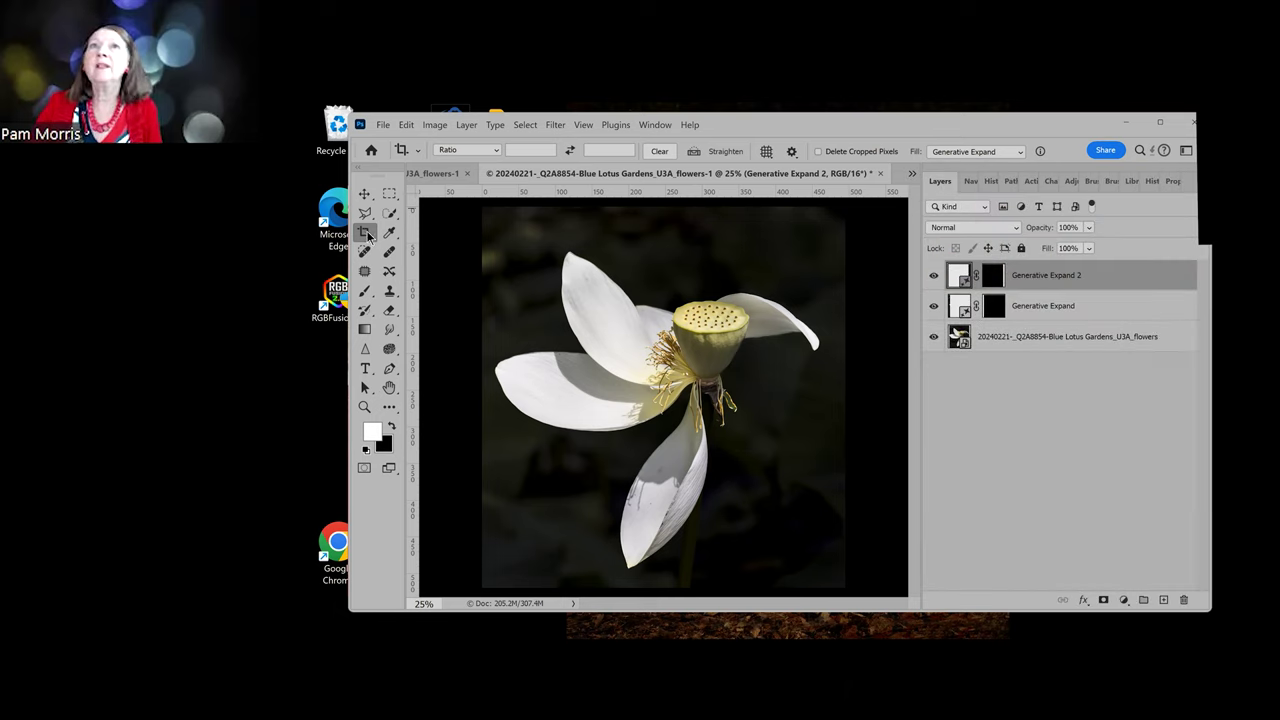
{"action": "left_click", "coordinate": [366, 233]}
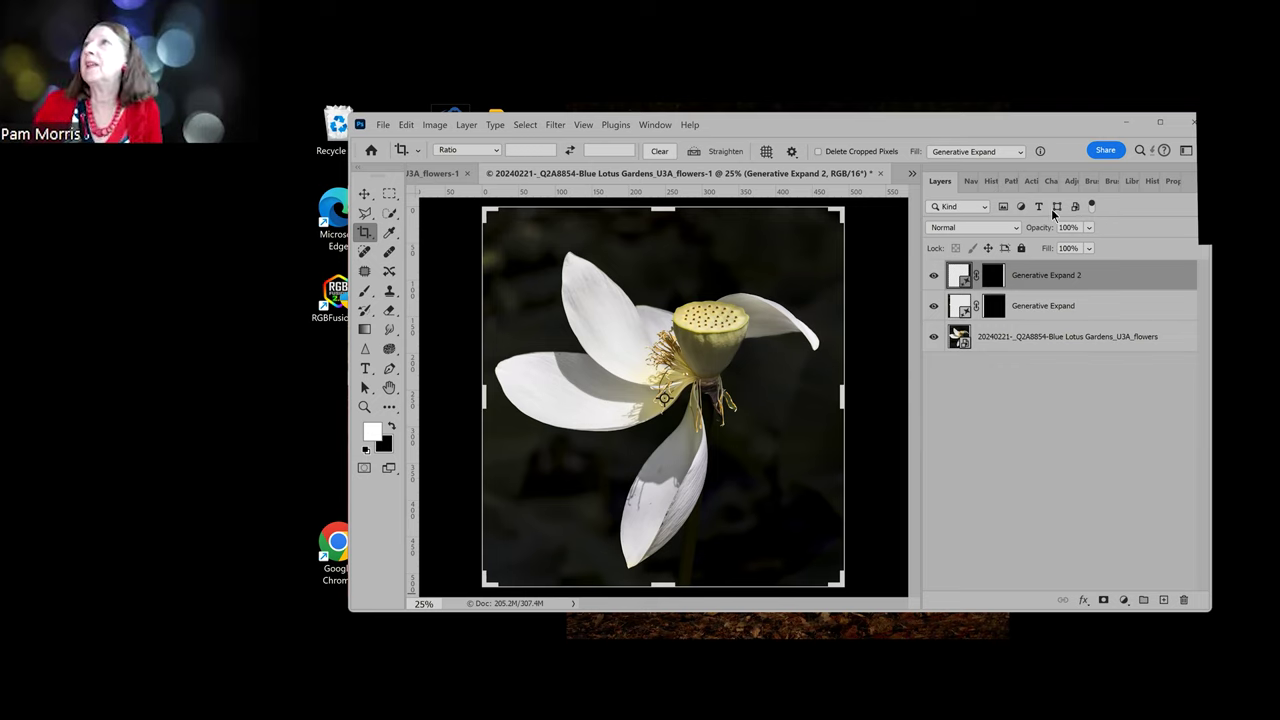
Switch to the Q2A8802 lotus photo and outline the bent bud and its stem left of the bloom with the Polygonal Lasso
{"action": "left_click", "coordinate": [910, 175]}
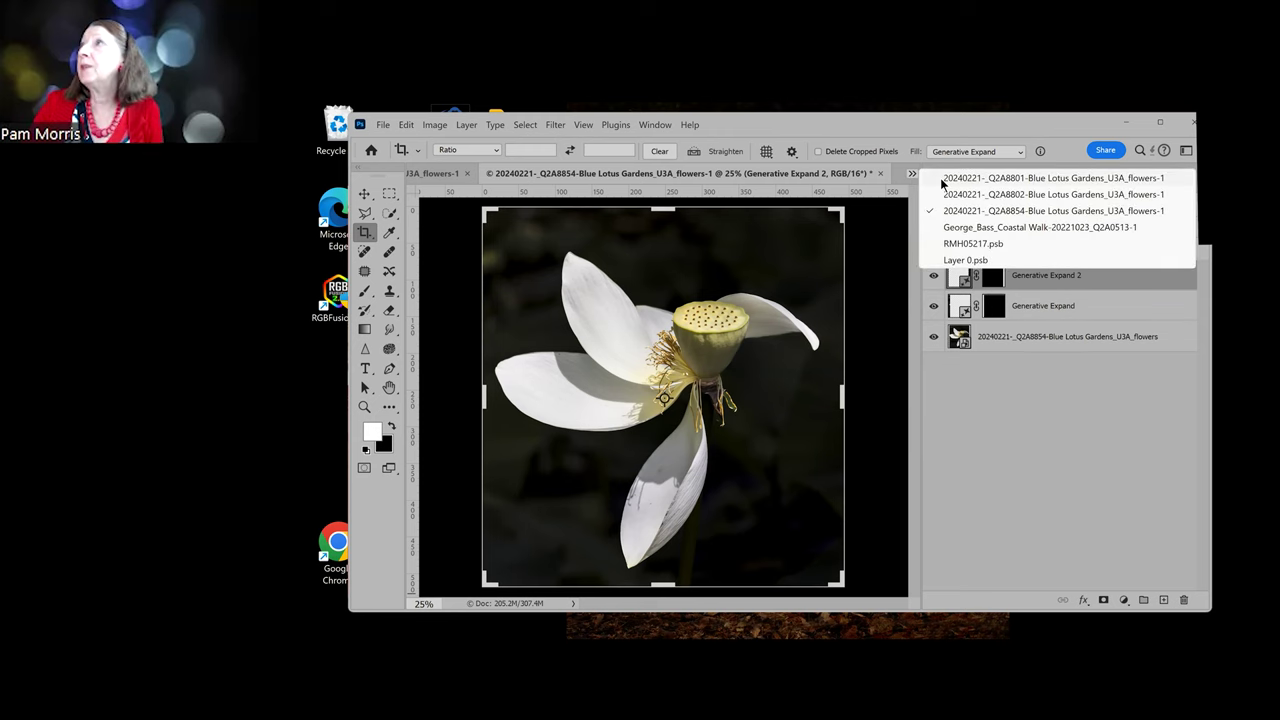
{"action": "left_click", "coordinate": [956, 194]}
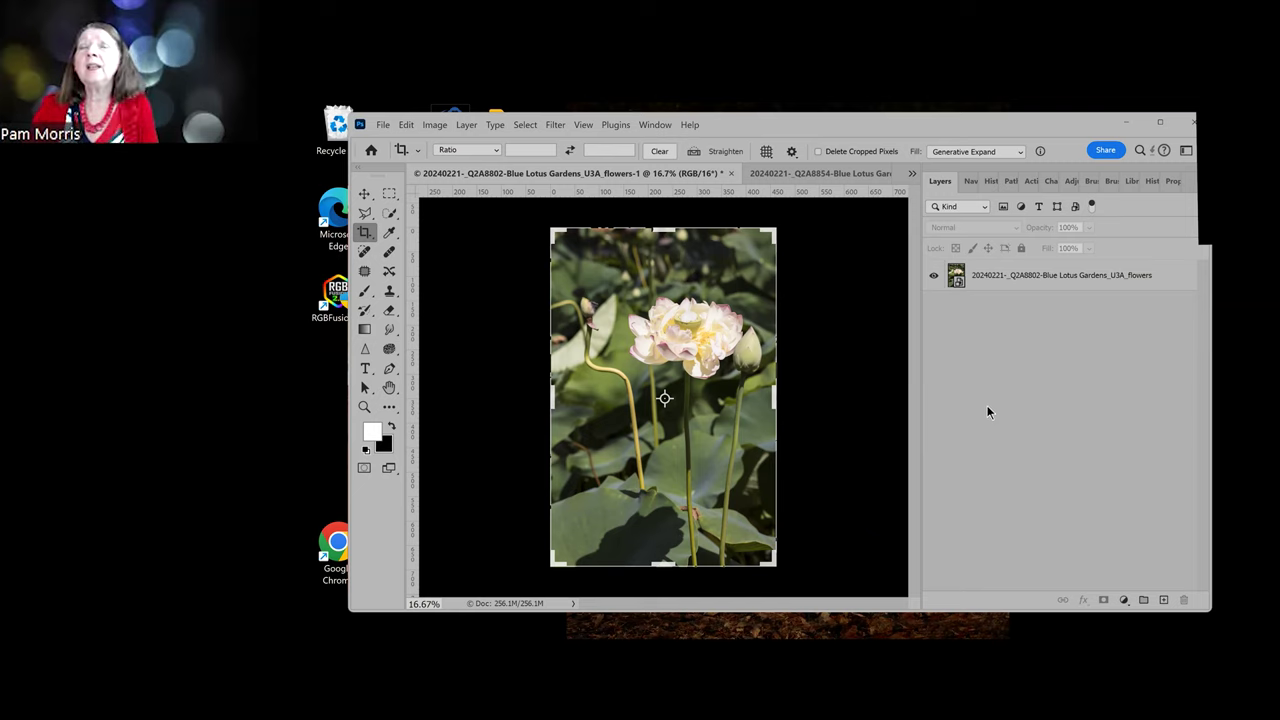
{"action": "left_click", "coordinate": [364, 214]}
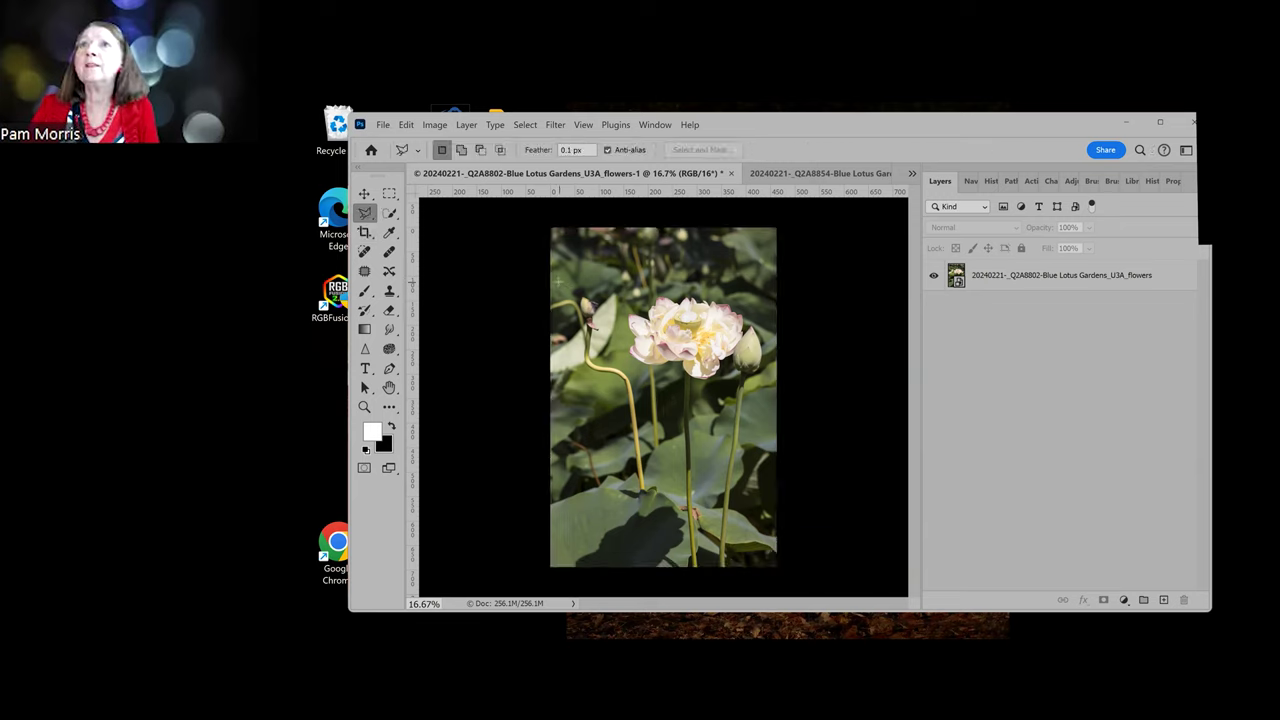
{"action": "mouse_move", "coordinate": [557, 281]}
{"action": "left_mouse_down"}
{"action": "mouse_move", "coordinate": [593, 281]}
{"action": "mouse_move", "coordinate": [608, 357]}
{"action": "mouse_move", "coordinate": [633, 374]}
{"action": "mouse_move", "coordinate": [651, 422]}
{"action": "mouse_move", "coordinate": [651, 497]}
{"action": "mouse_move", "coordinate": [622, 504]}
{"action": "mouse_move", "coordinate": [627, 415]}
{"action": "mouse_move", "coordinate": [578, 359]}
{"action": "mouse_move", "coordinate": [567, 316]}
{"action": "mouse_move", "coordinate": [537, 315]}
{"action": "mouse_move", "coordinate": [554, 282]}
{"action": "left_mouse_up"}
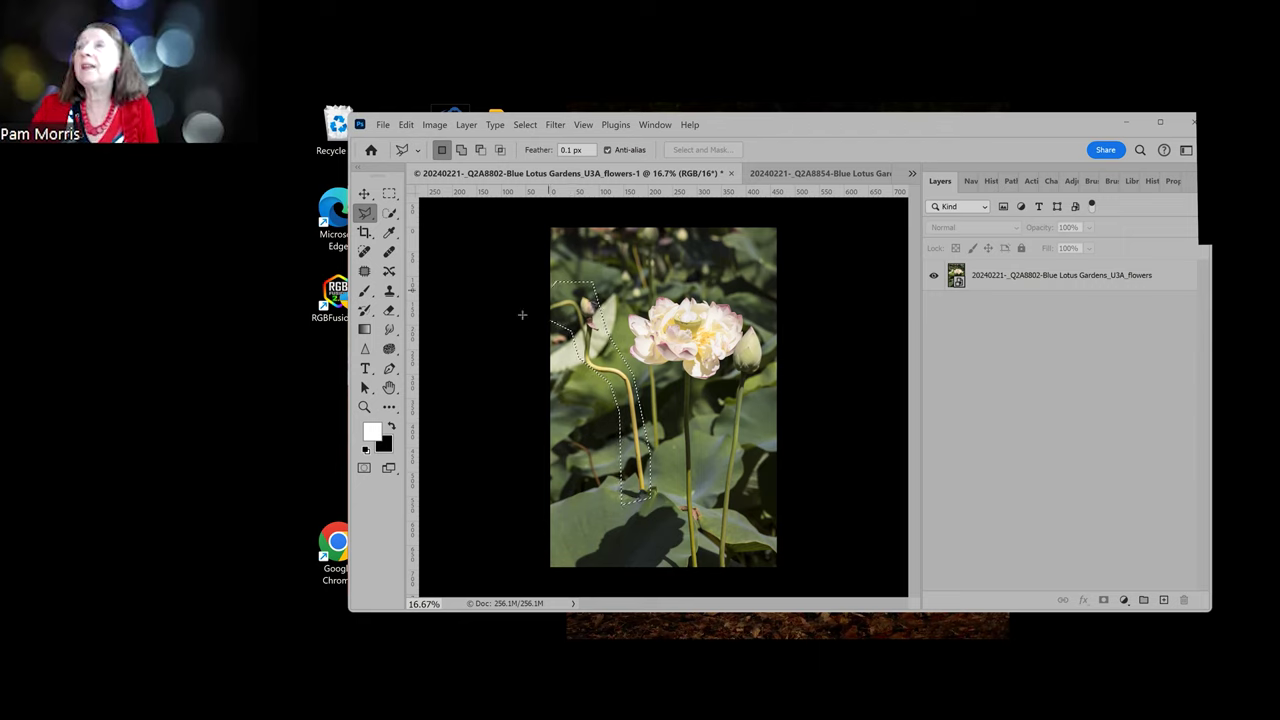
Replace the selected bud and stem using Generative Fill with an empty prompt, compare the three variations and keep the first
{"action": "left_click", "coordinate": [405, 126]}
{"action": "left_click", "coordinate": [457, 365]}
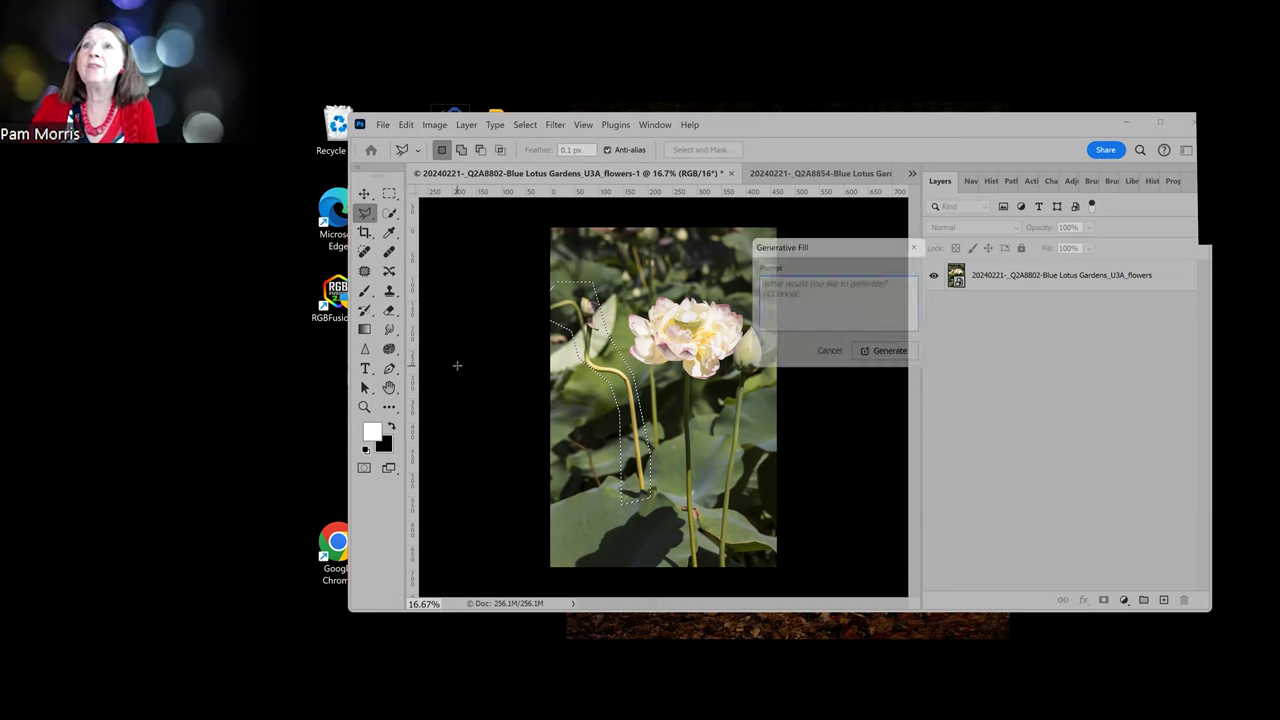
{"action": "left_click", "coordinate": [889, 355]}
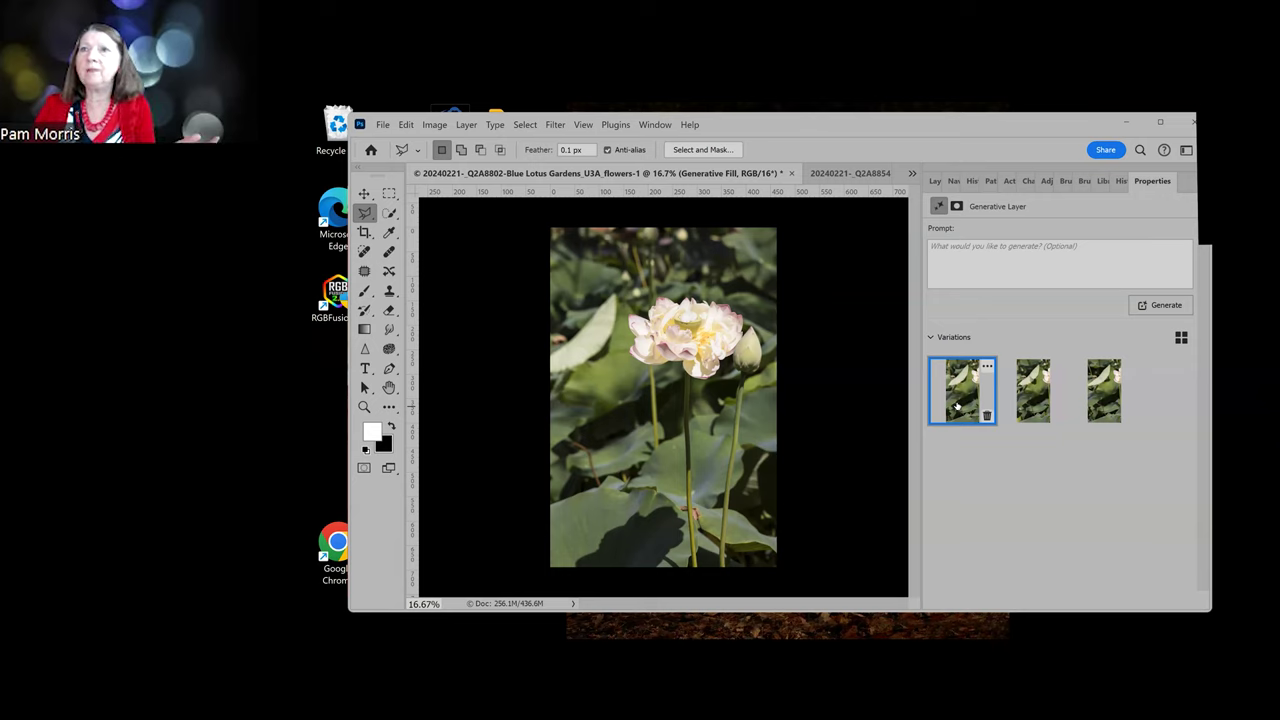
{"action": "left_click", "coordinate": [1029, 409]}
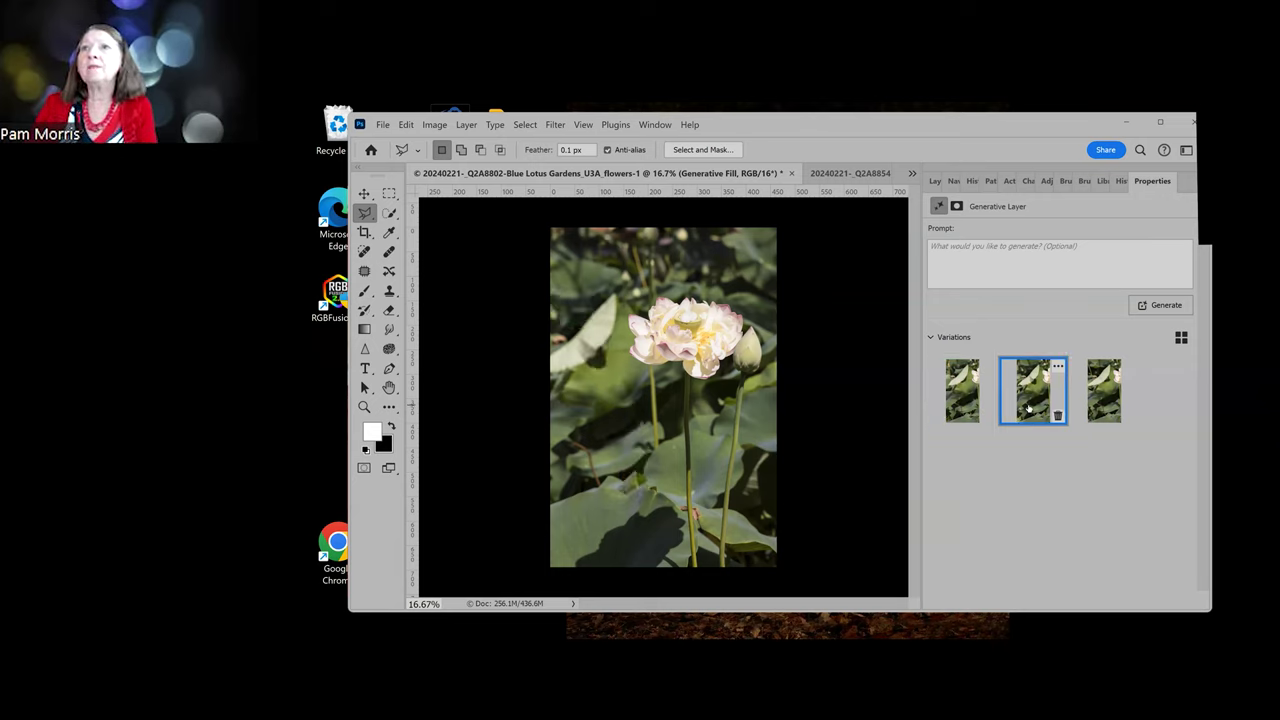
{"action": "left_click", "coordinate": [1105, 399]}
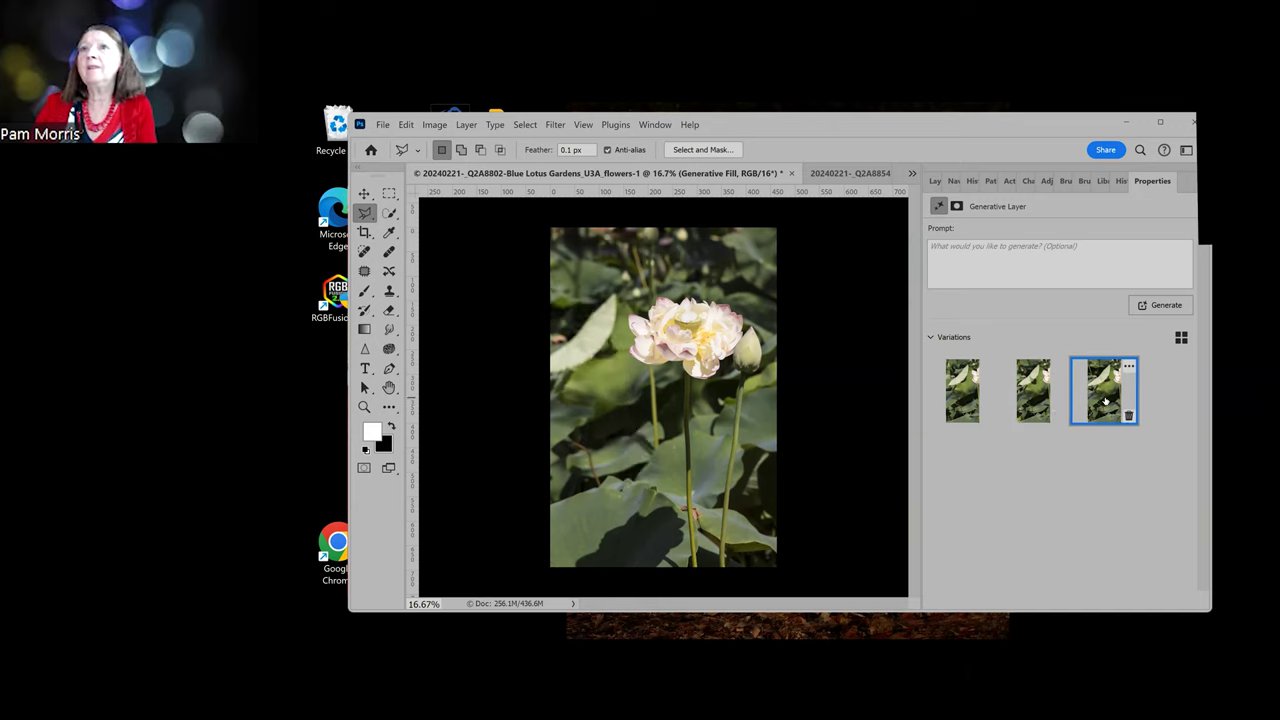
{"action": "left_click", "coordinate": [966, 400]}
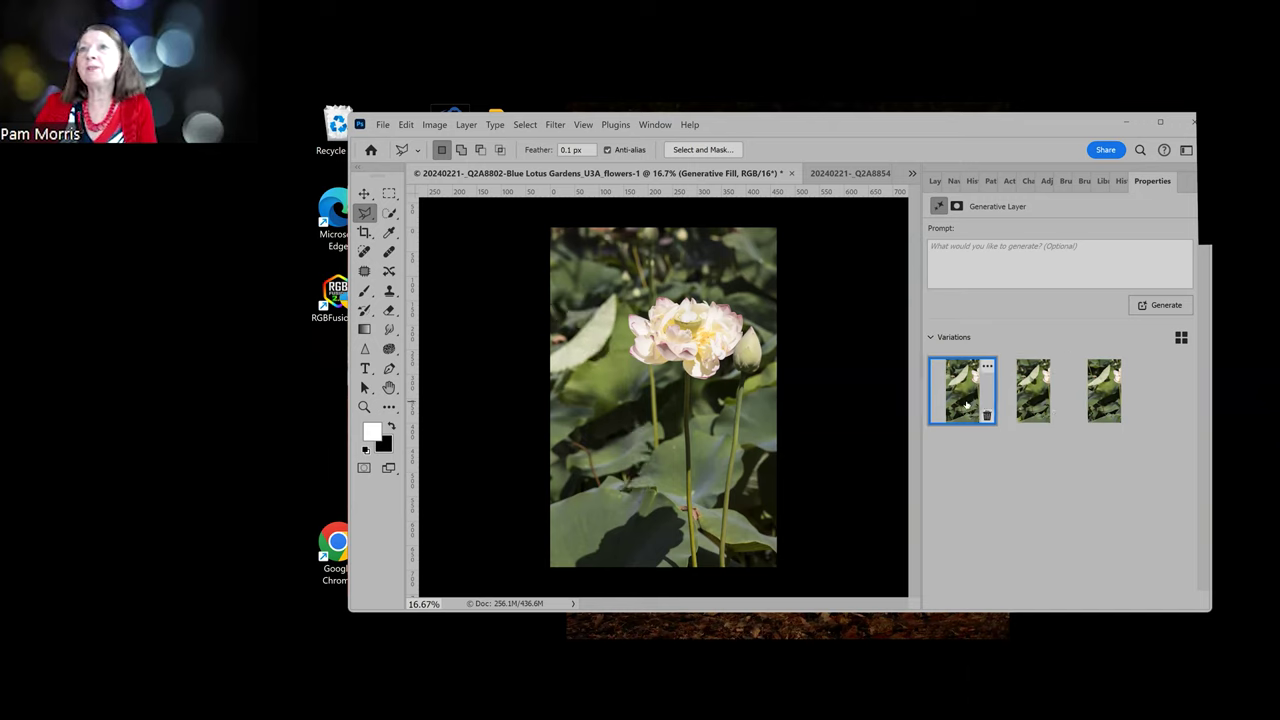
{"action": "left_click", "coordinate": [940, 183]}
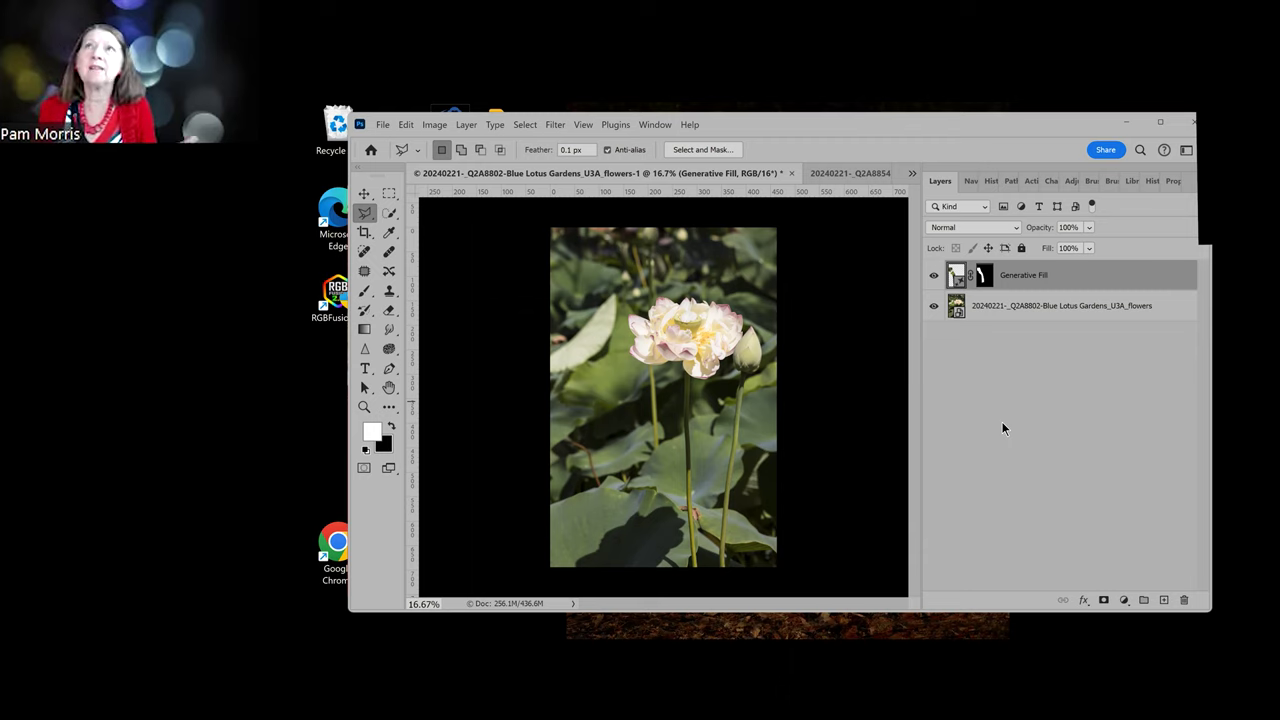
Switch to the Q2A8801 lotus photo and extend its canvas past the left edge with the Crop fill set to Transparent (default)
{"action": "left_click", "coordinate": [911, 171]}
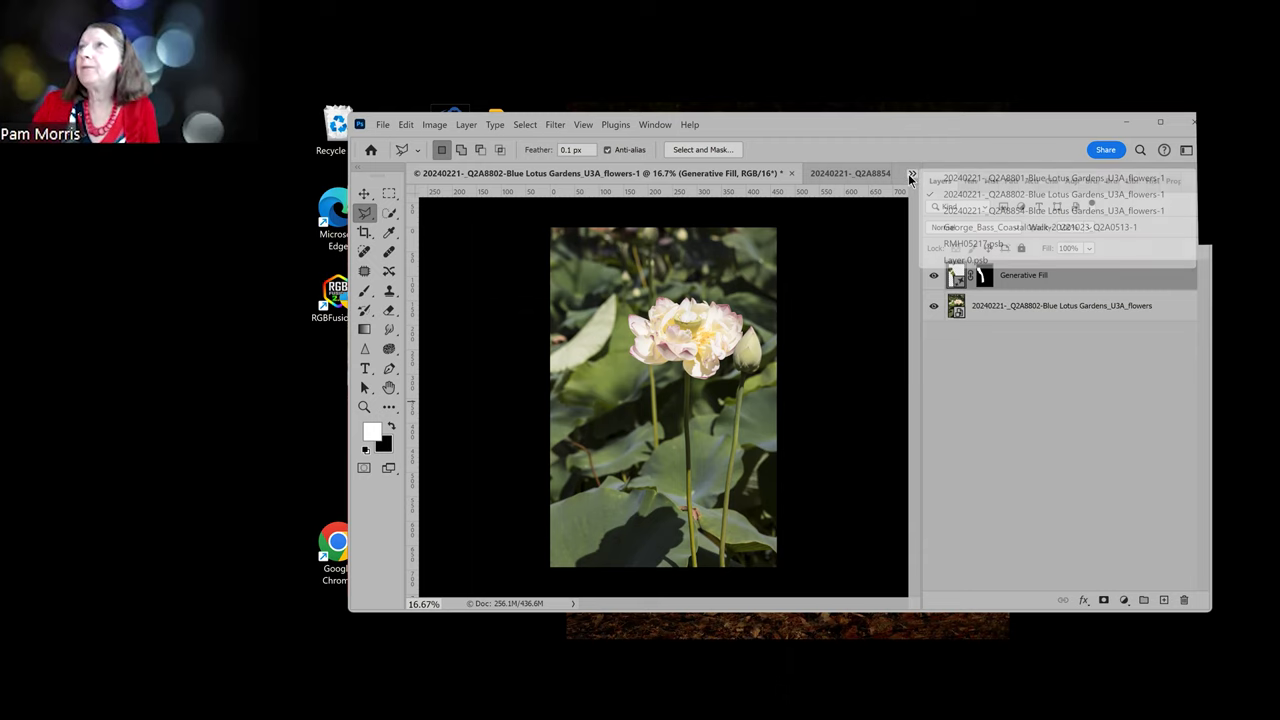
{"action": "left_click", "coordinate": [974, 210]}
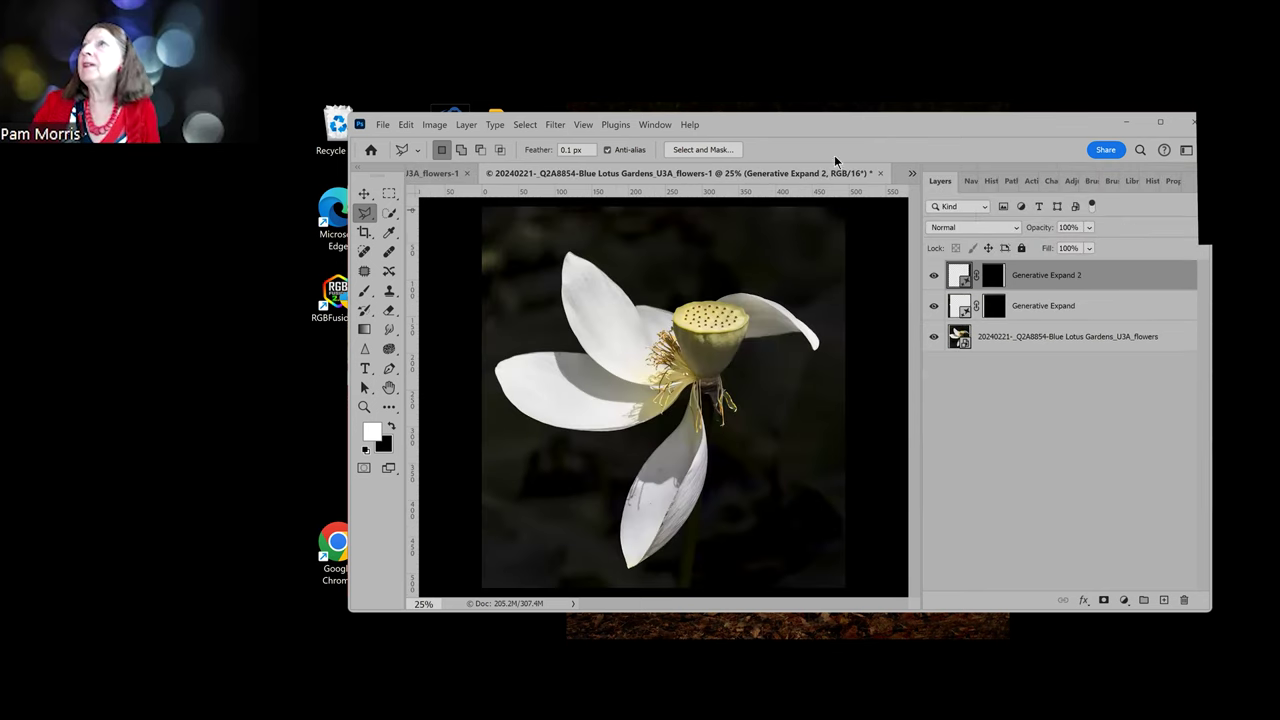
{"action": "left_click", "coordinate": [911, 173]}
{"action": "left_click", "coordinate": [972, 181]}
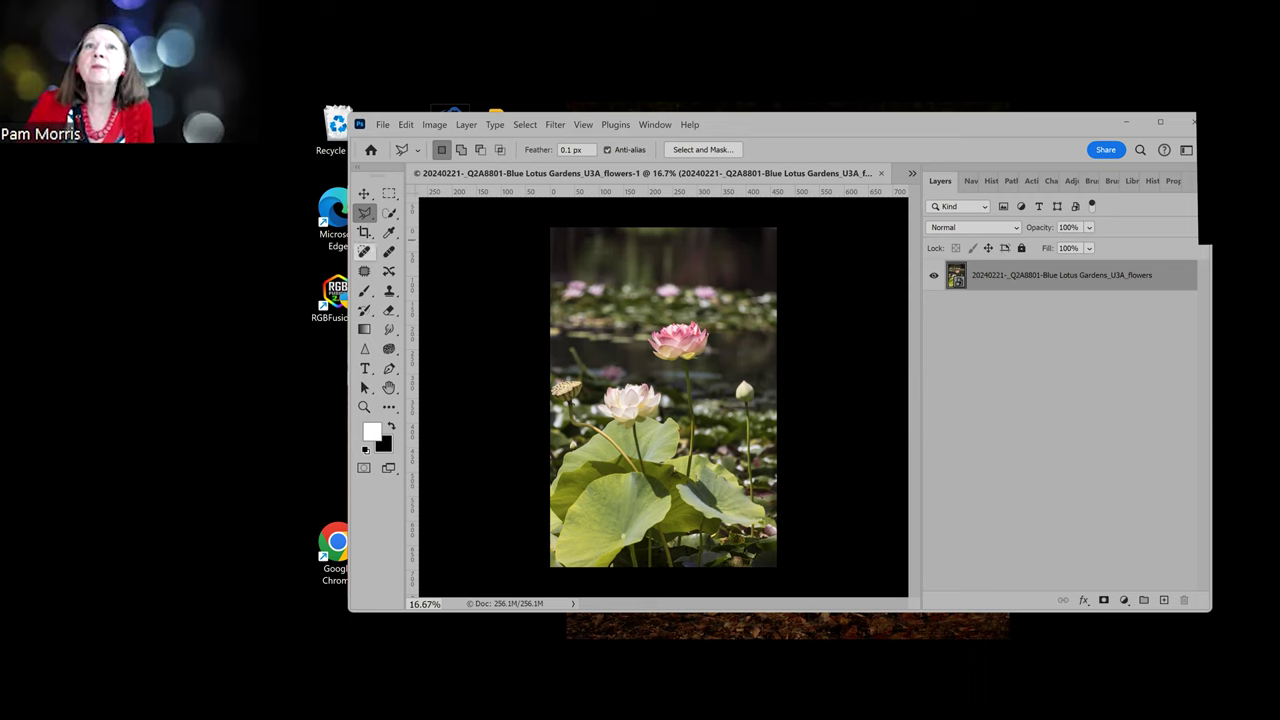
{"action": "left_click", "coordinate": [364, 232]}
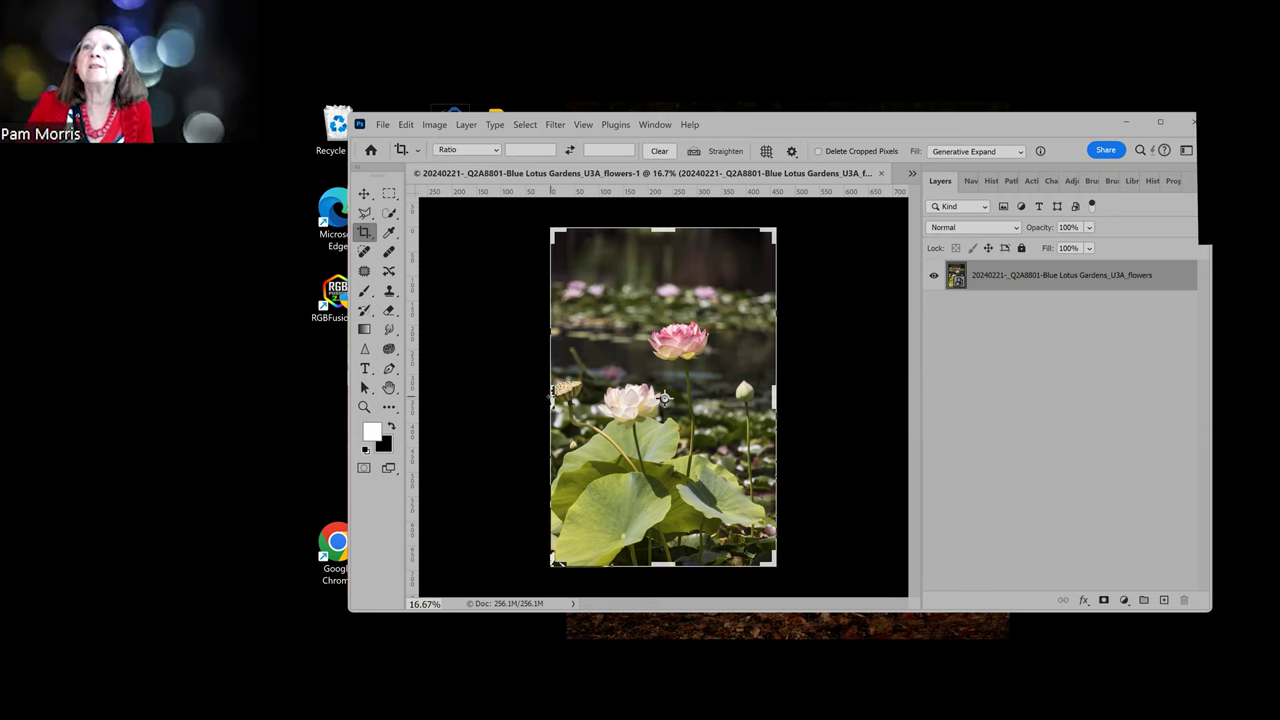
{"action": "left_click_drag", "start_coordinate": [551, 396], "coordinate": [524, 396]}
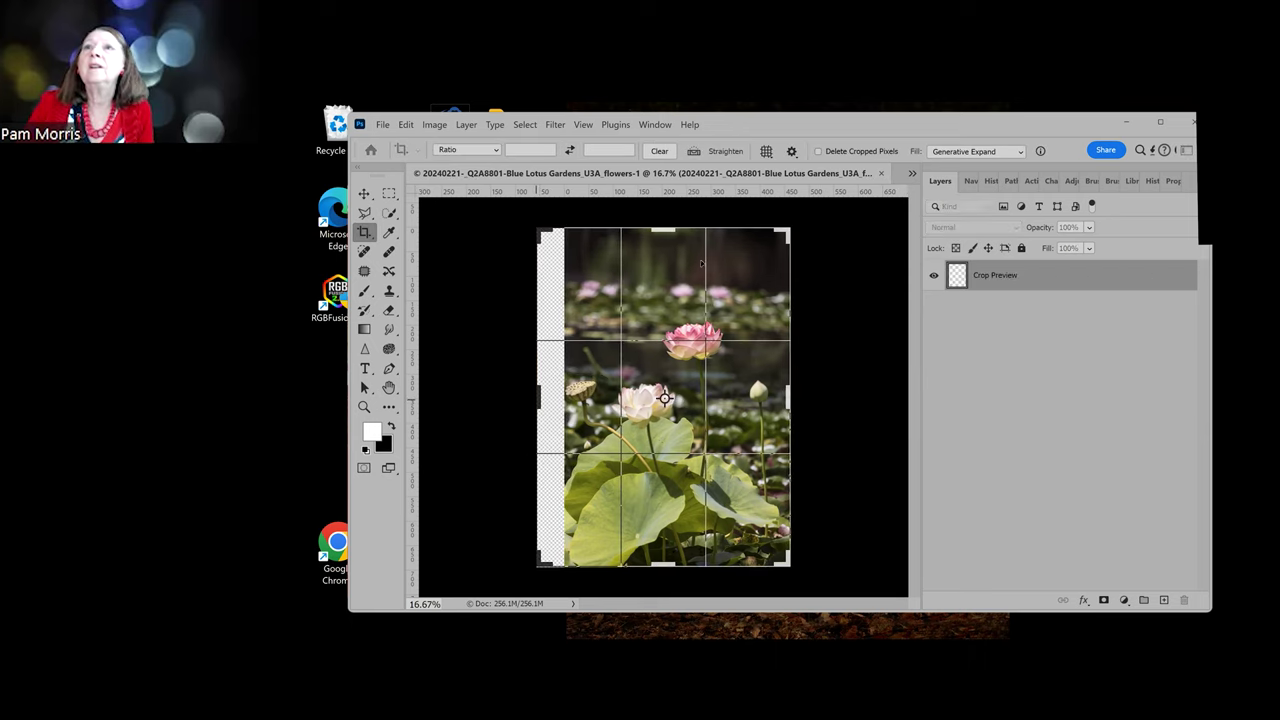
{"action": "left_click", "coordinate": [1019, 152]}
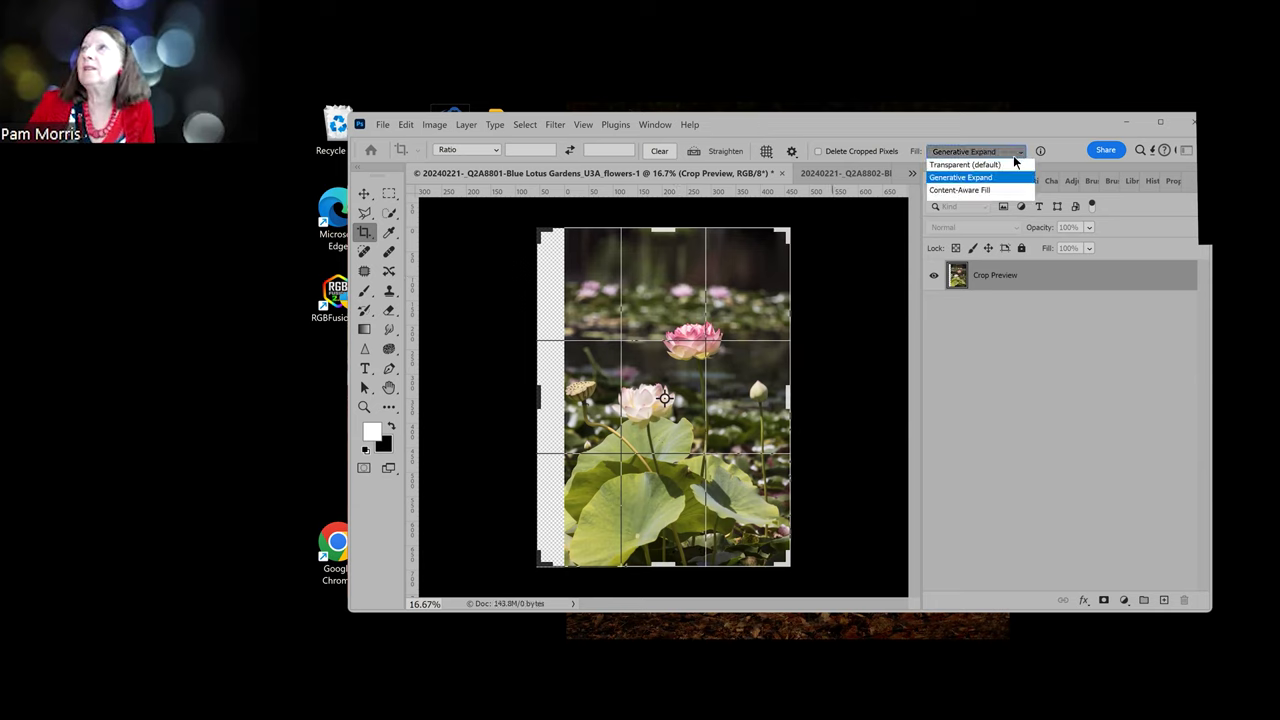
{"action": "left_click", "coordinate": [1013, 165]}
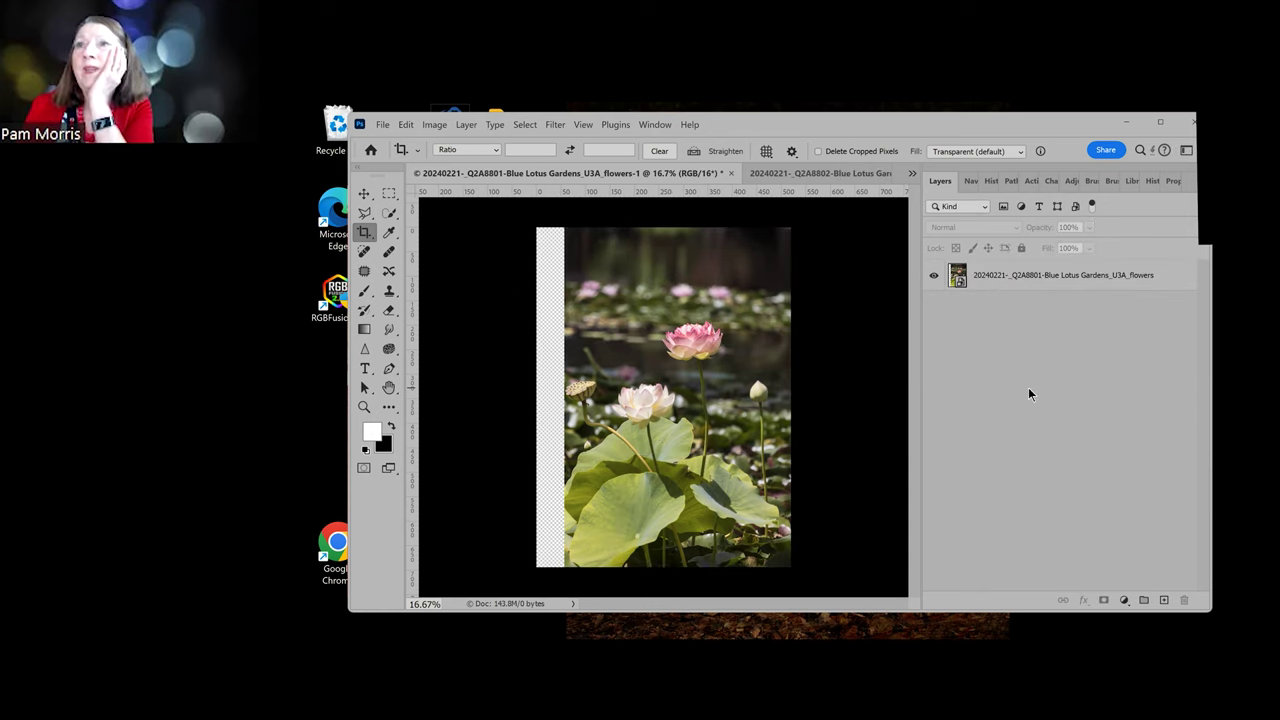
Duplicate the Q2A8801 photo layer as a new smart object via copy and rasterize the copy
{"action": "right_click", "coordinate": [992, 279]}
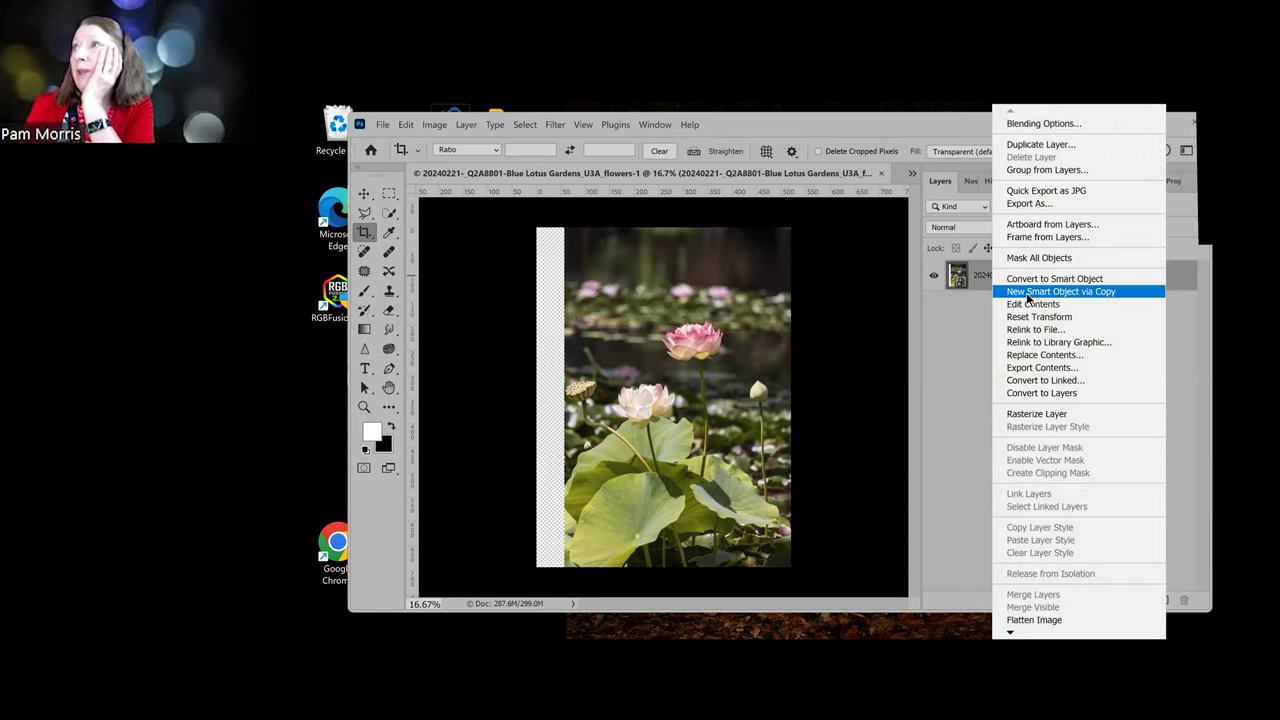
{"action": "left_click", "coordinate": [1026, 292]}
{"action": "right_click", "coordinate": [1024, 283]}
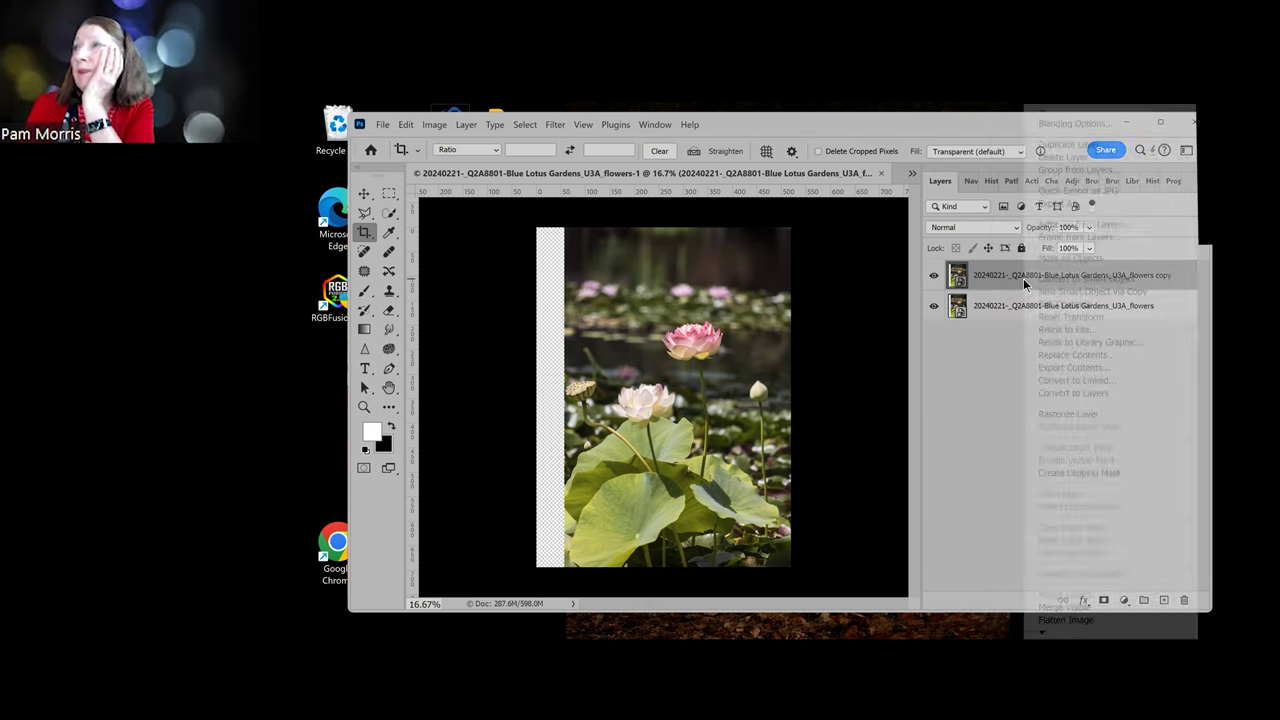
{"action": "left_click", "coordinate": [1067, 413]}
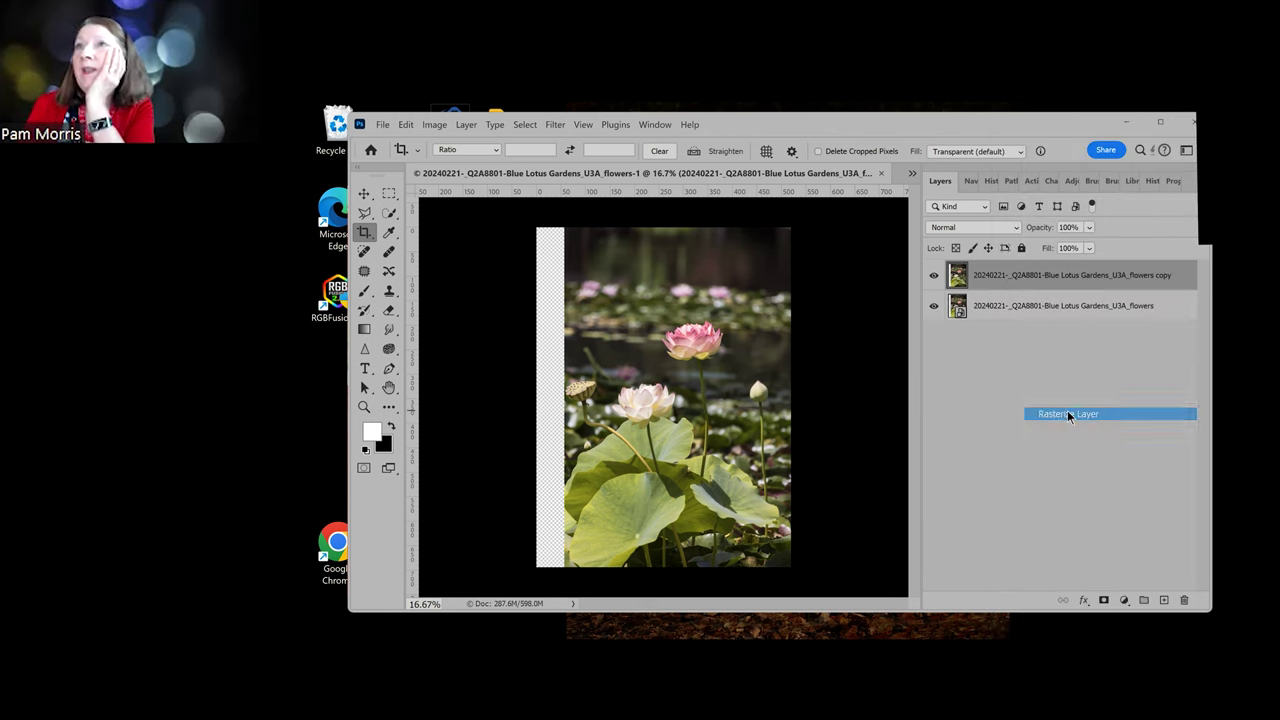
Select the transparent strip along the Q2A8801 photo's left edge with the Rectangular Marquee and open Content-Aware Fill
{"action": "left_click", "coordinate": [389, 193]}
{"action": "left_click_drag", "start_coordinate": [533, 224], "coordinate": [567, 567]}
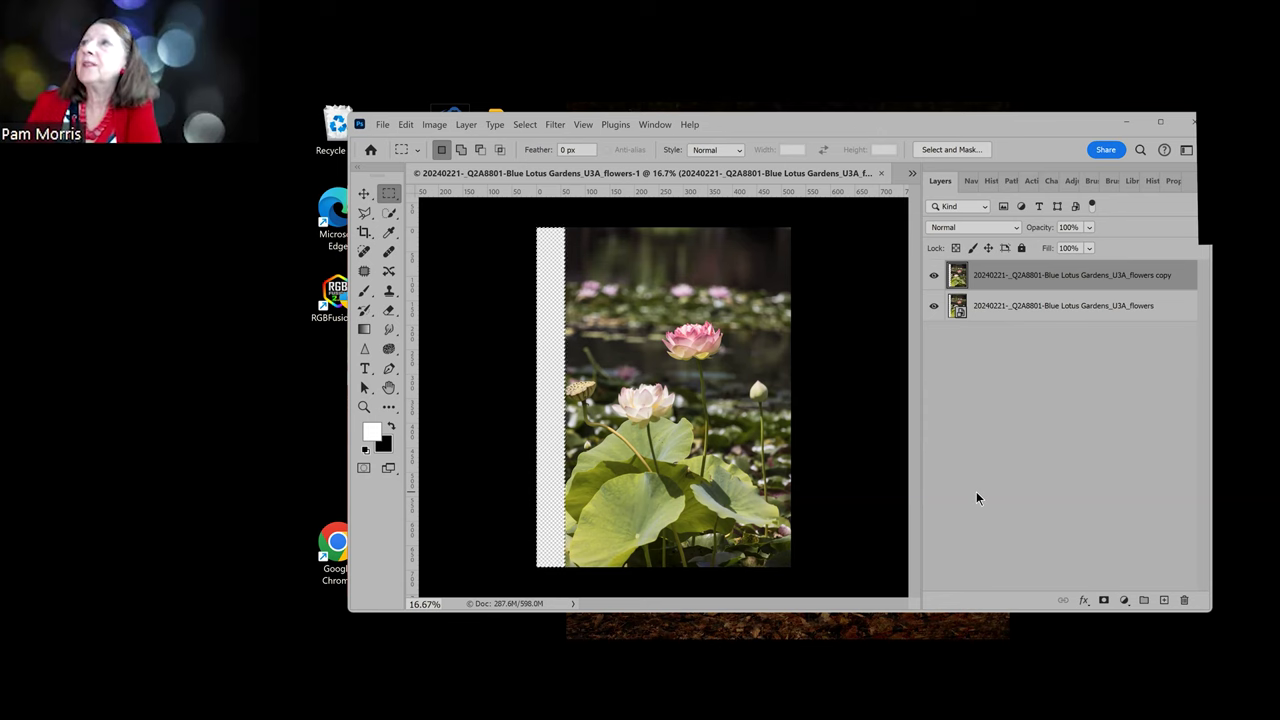
{"action": "left_click", "coordinate": [405, 125]}
{"action": "left_click", "coordinate": [488, 352]}
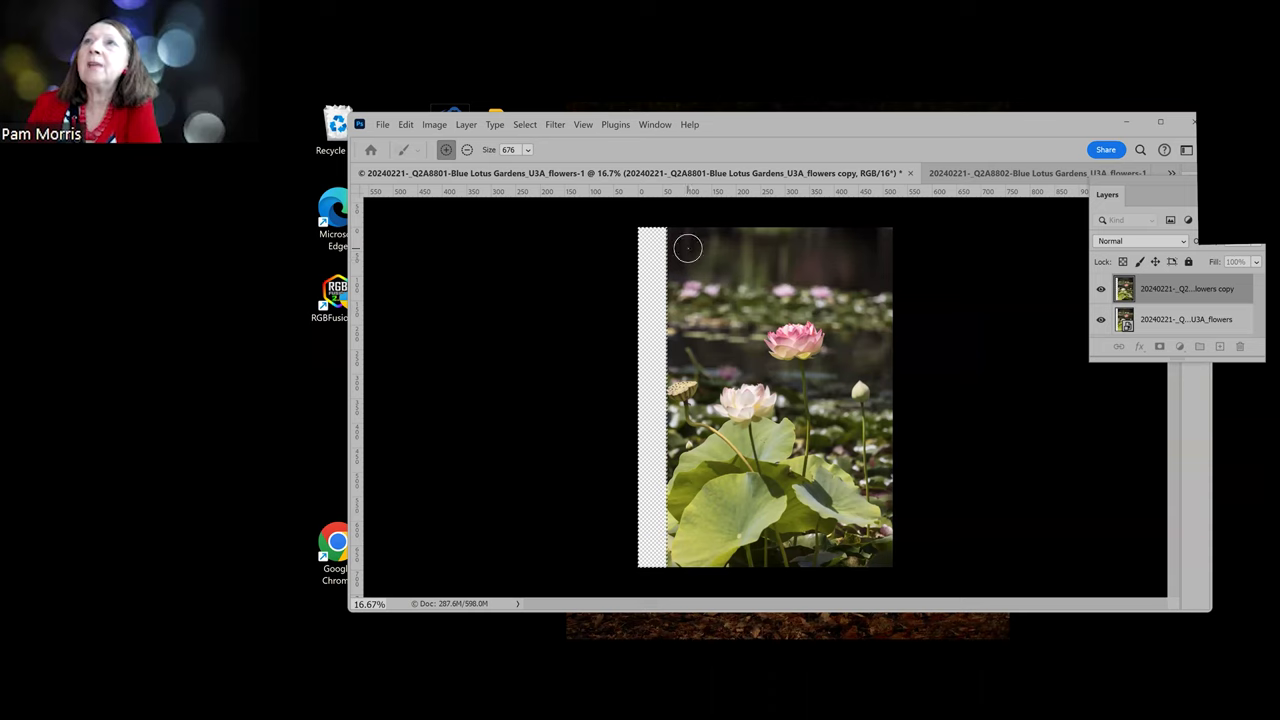
Paint the water and leaf areas beside the strip as the sampling area, apply the content-aware fill and deselect
{"action": "left_click_drag", "start_coordinate": [680, 229], "coordinate": [683, 263]}
{"action": "mouse_move", "coordinate": [687, 338]}
{"action": "left_mouse_down"}
{"action": "mouse_move", "coordinate": [677, 240]}
{"action": "mouse_move", "coordinate": [680, 358]}
{"action": "mouse_move", "coordinate": [699, 346]}
{"action": "mouse_move", "coordinate": [704, 230]}
{"action": "left_mouse_up"}
{"action": "mouse_move", "coordinate": [674, 417]}
{"action": "left_mouse_down"}
{"action": "mouse_move", "coordinate": [682, 539]}
{"action": "mouse_move", "coordinate": [688, 497]}
{"action": "mouse_move", "coordinate": [689, 543]}
{"action": "mouse_move", "coordinate": [678, 545]}
{"action": "mouse_move", "coordinate": [709, 539]}
{"action": "mouse_move", "coordinate": [690, 537]}
{"action": "mouse_move", "coordinate": [735, 481]}
{"action": "mouse_move", "coordinate": [655, 564]}
{"action": "mouse_move", "coordinate": [700, 563]}
{"action": "left_mouse_up"}
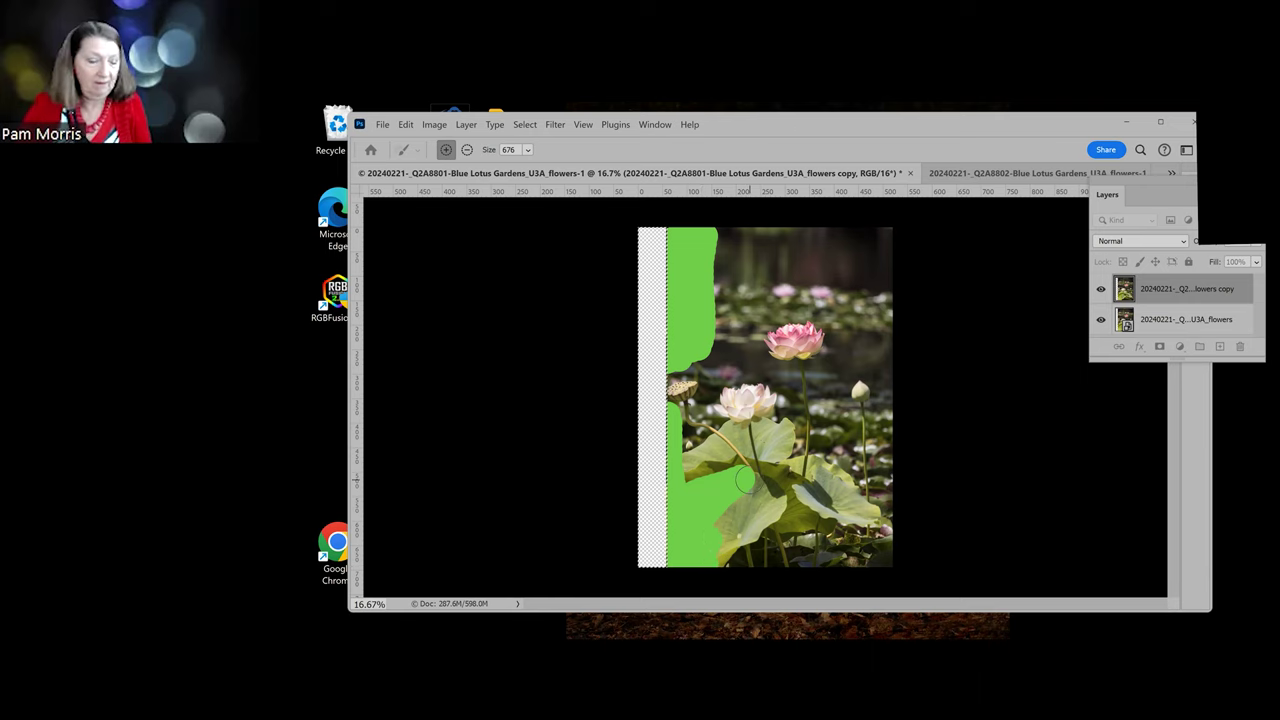
{"action": "key", "text": "alt"}
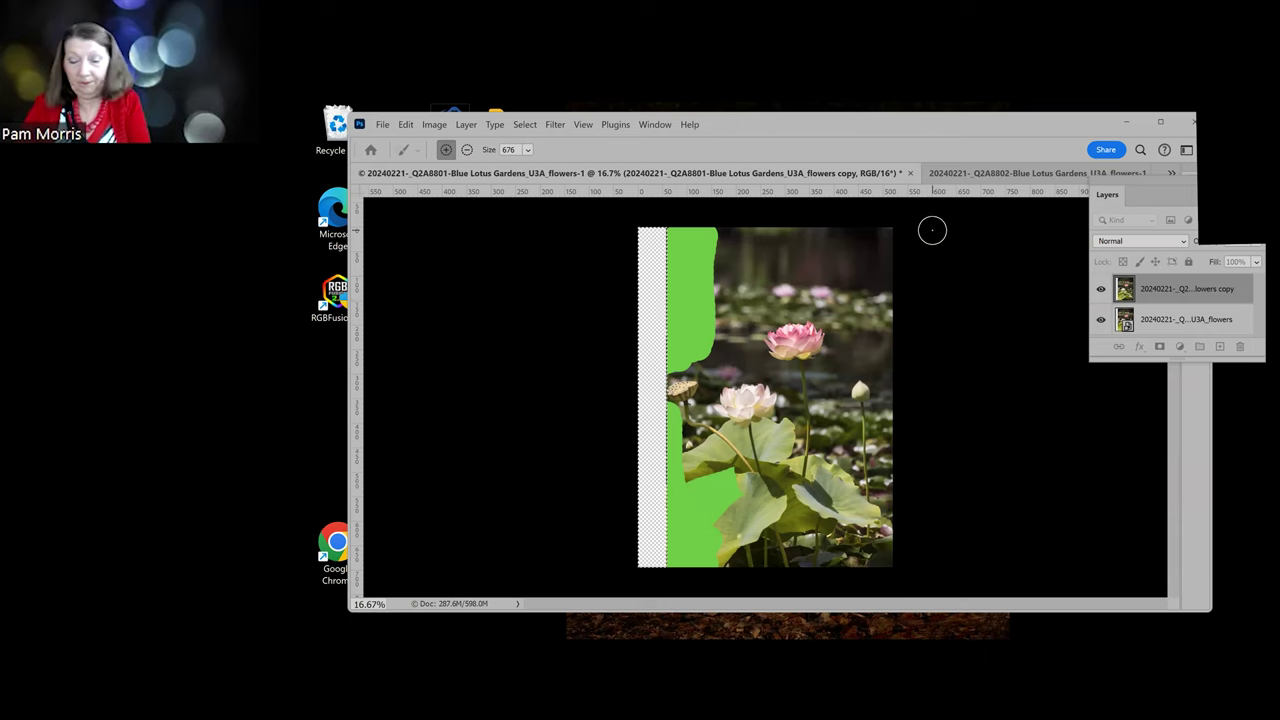
{"action": "key", "text": "Return"}
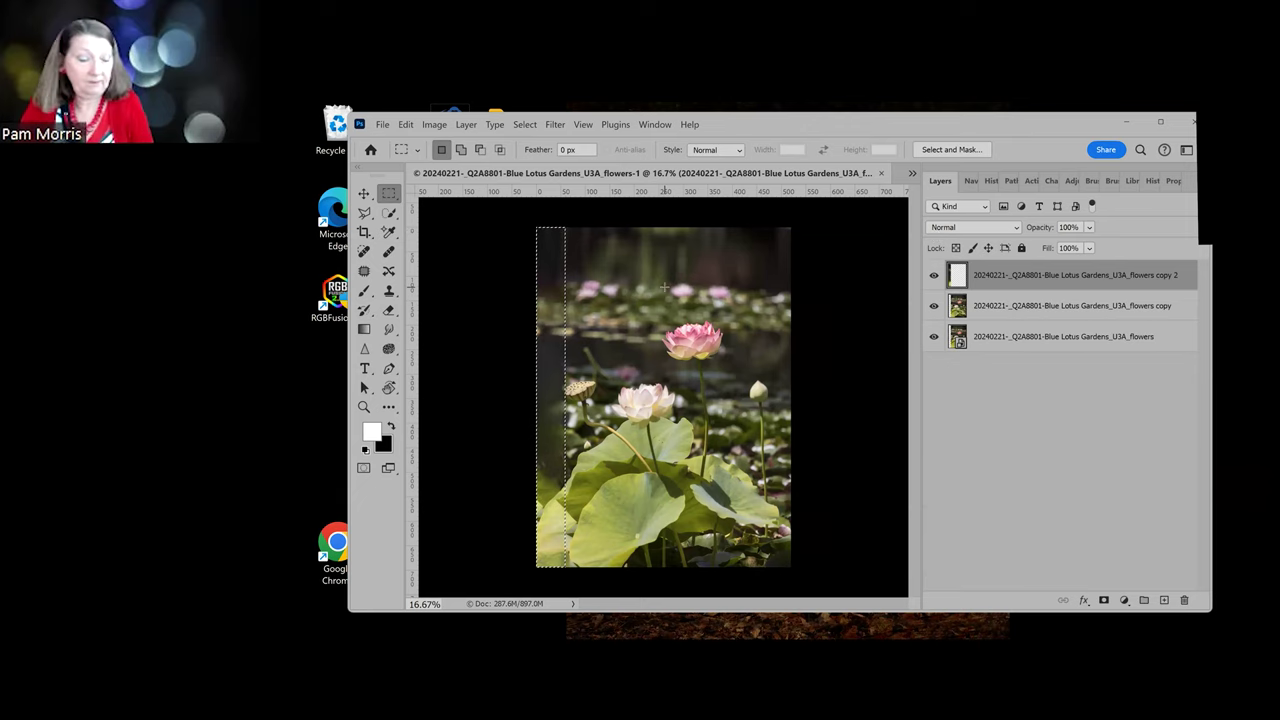
{"action": "key", "text": "ctrl+d"}
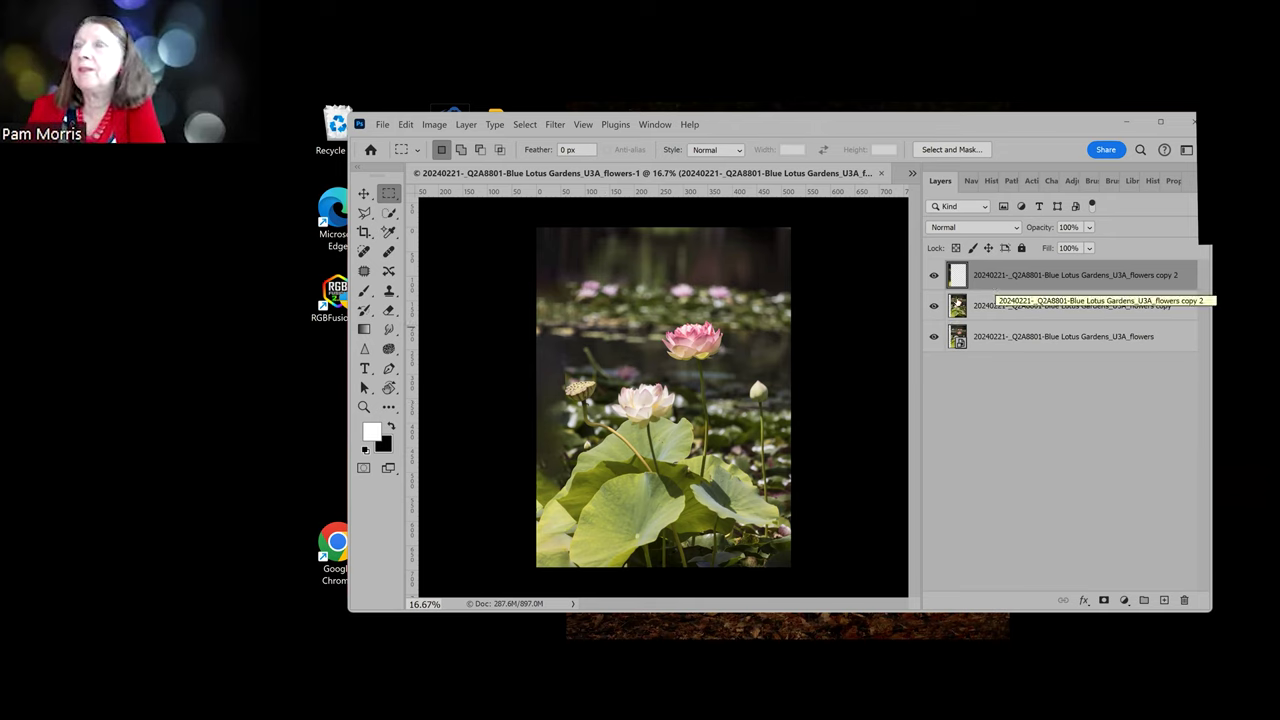
Compare the photo with and without the content-aware fill layer, leaving that layer hidden
{"action": "left_click", "coordinate": [934, 275]}
{"action": "left_click", "coordinate": [934, 275]}
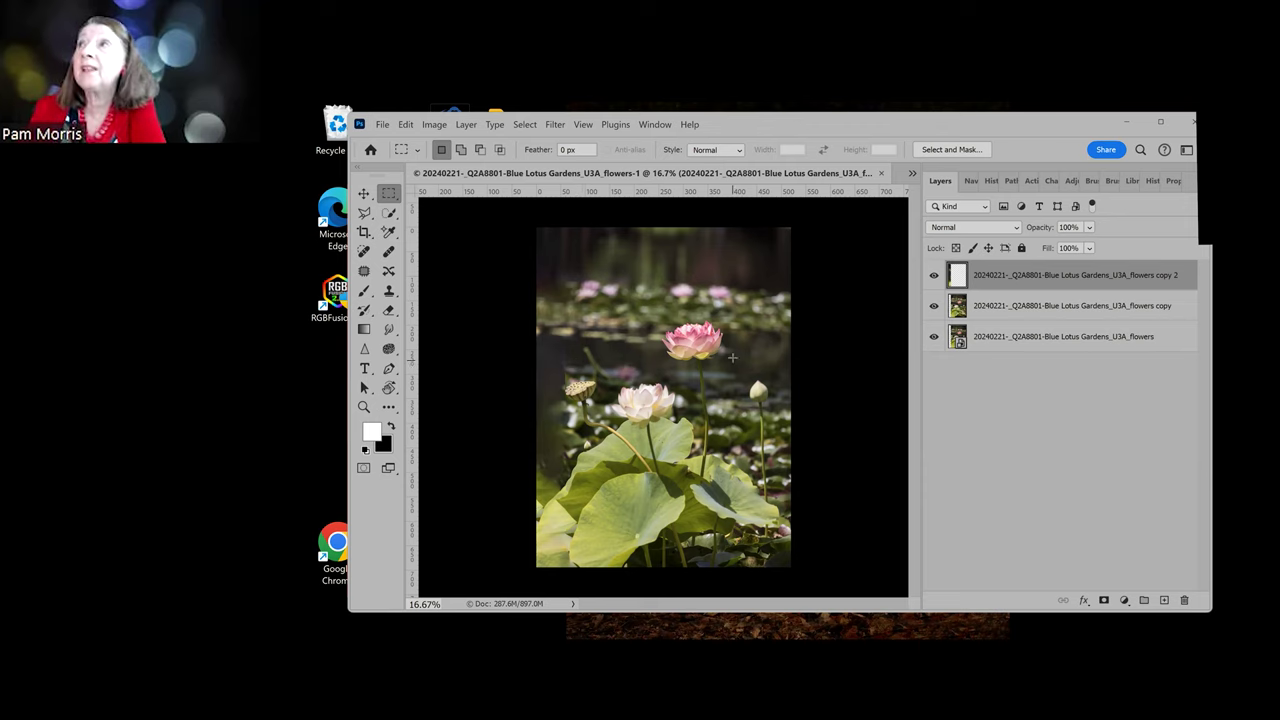
{"action": "left_click", "coordinate": [934, 276]}
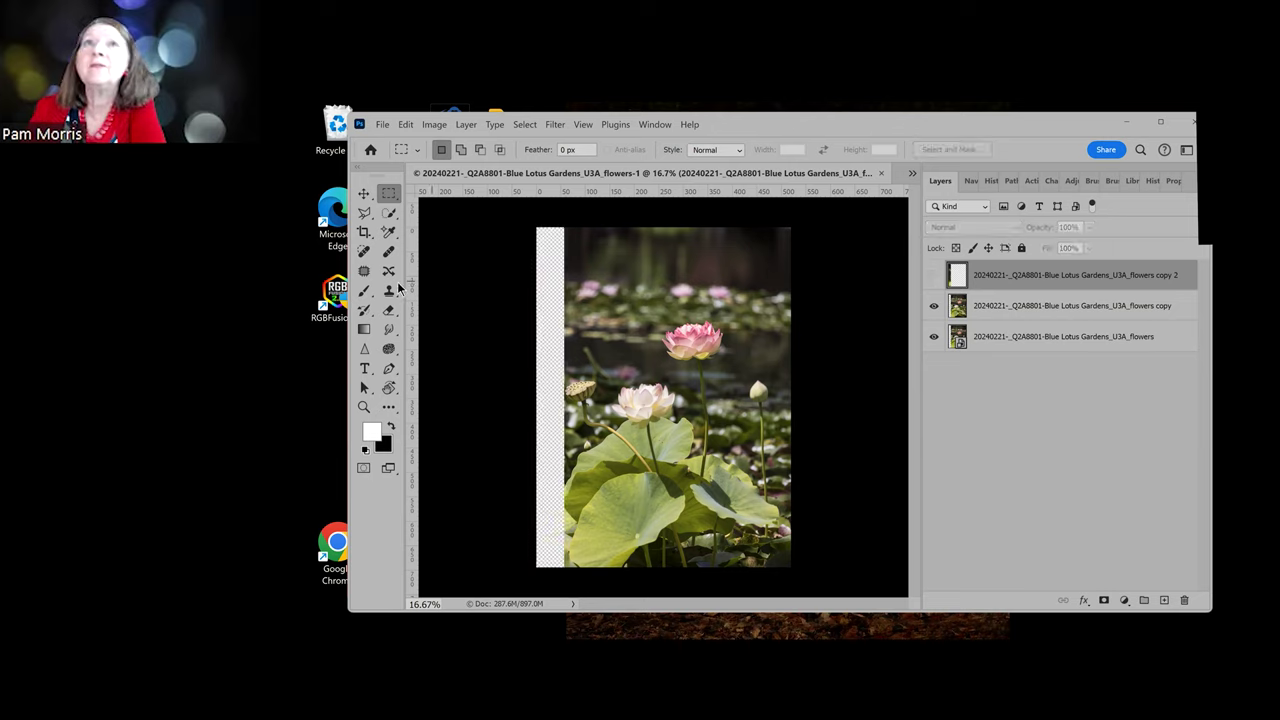
Reselect the transparent strip, fill it using Generative Fill with an empty prompt, compare the three variations and keep the second
{"action": "left_click_drag", "start_coordinate": [536, 227], "coordinate": [566, 586]}
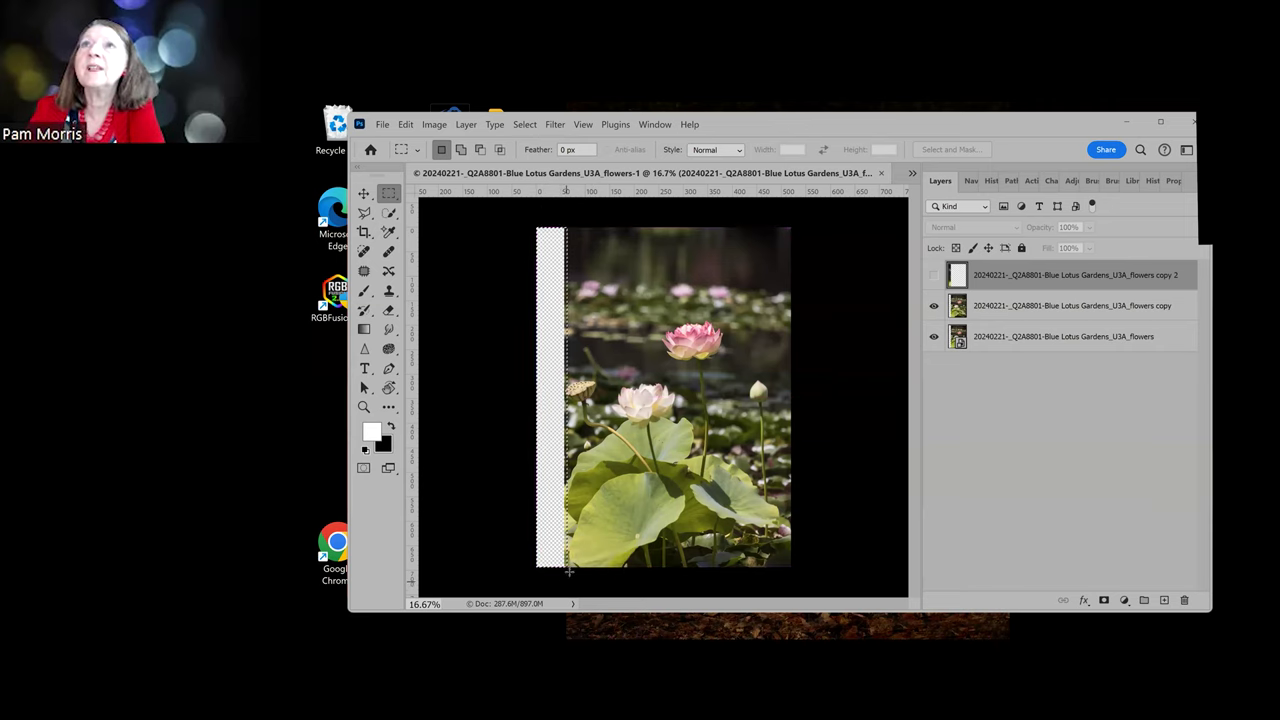
{"action": "left_click", "coordinate": [405, 124]}
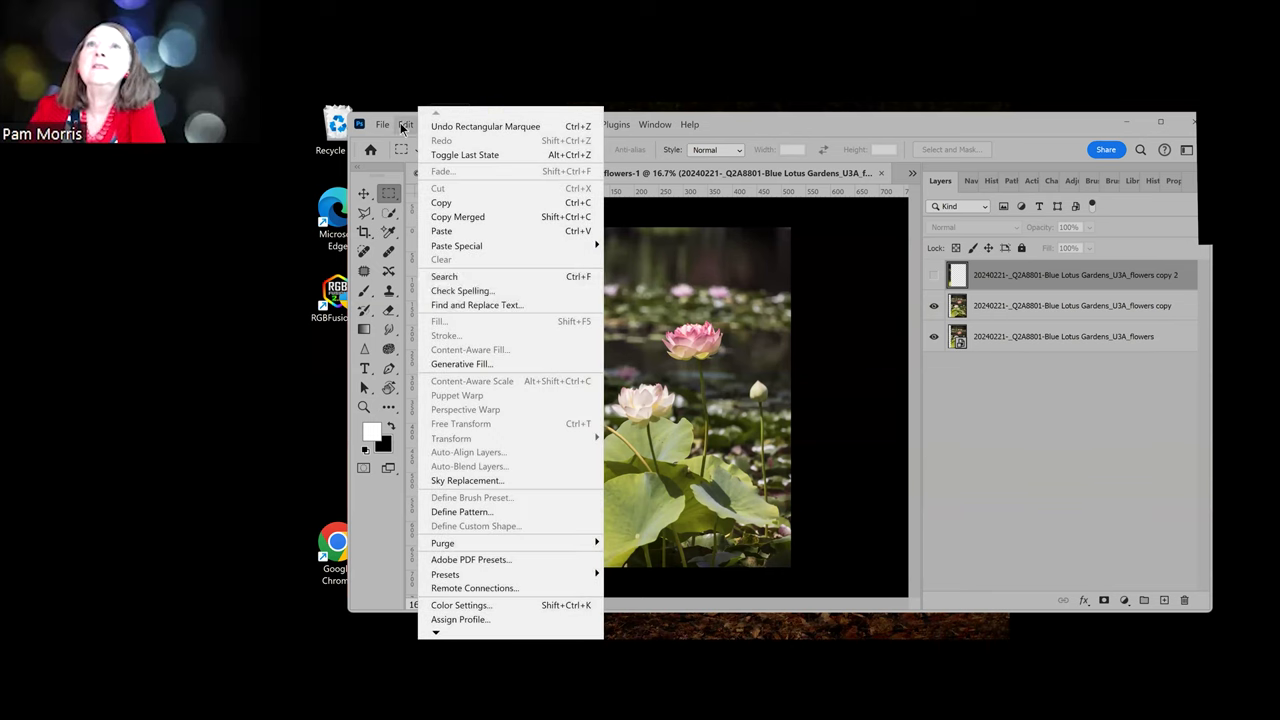
{"action": "left_click", "coordinate": [476, 366]}
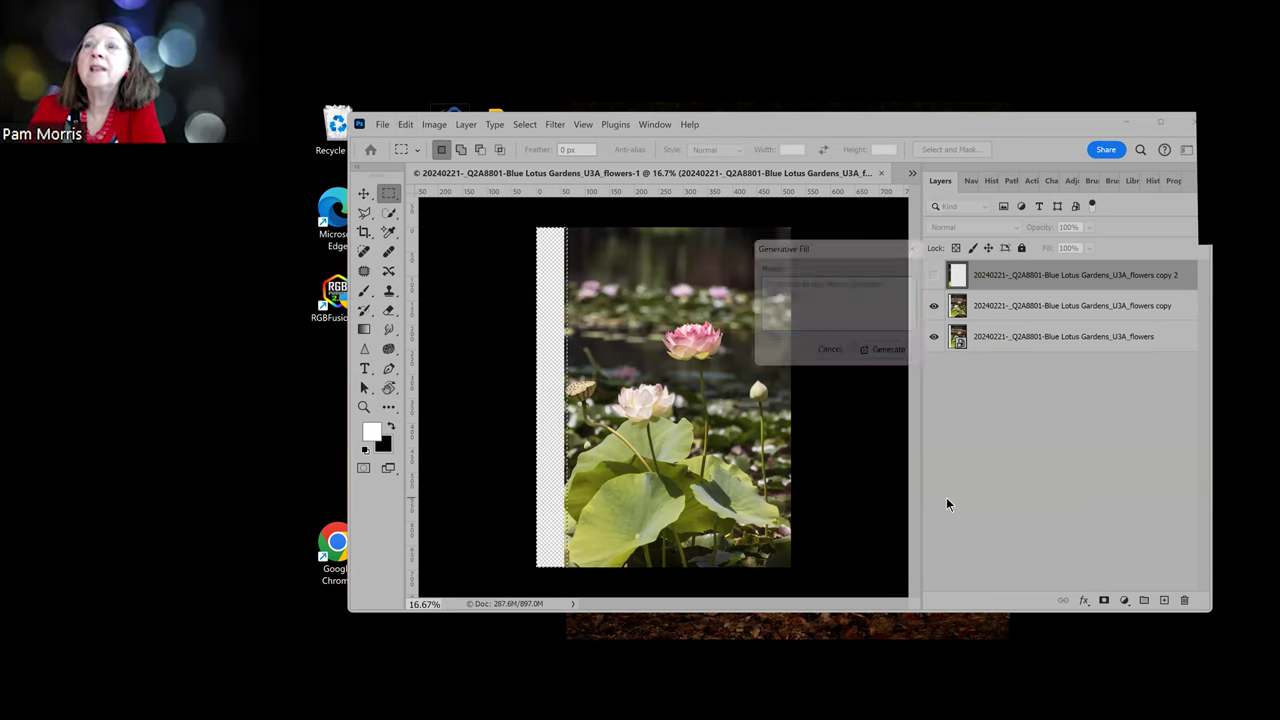
{"action": "left_click", "coordinate": [882, 354]}
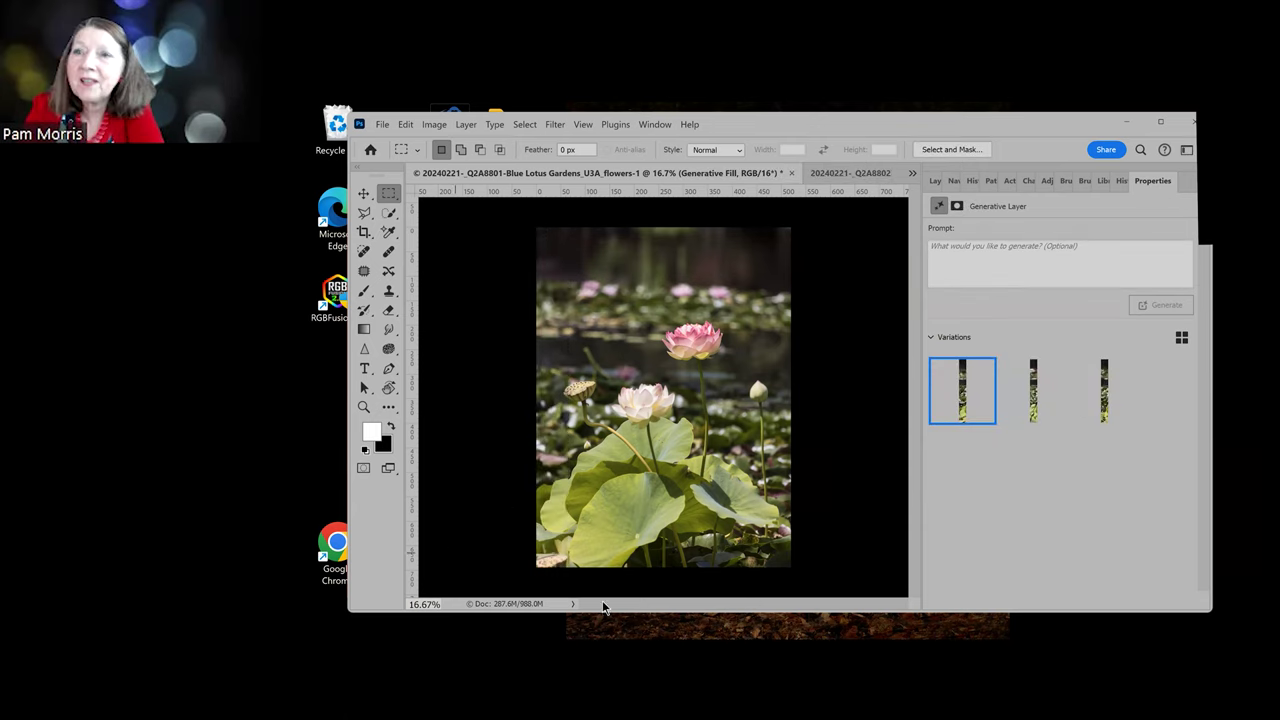
{"action": "left_click", "coordinate": [1034, 400]}
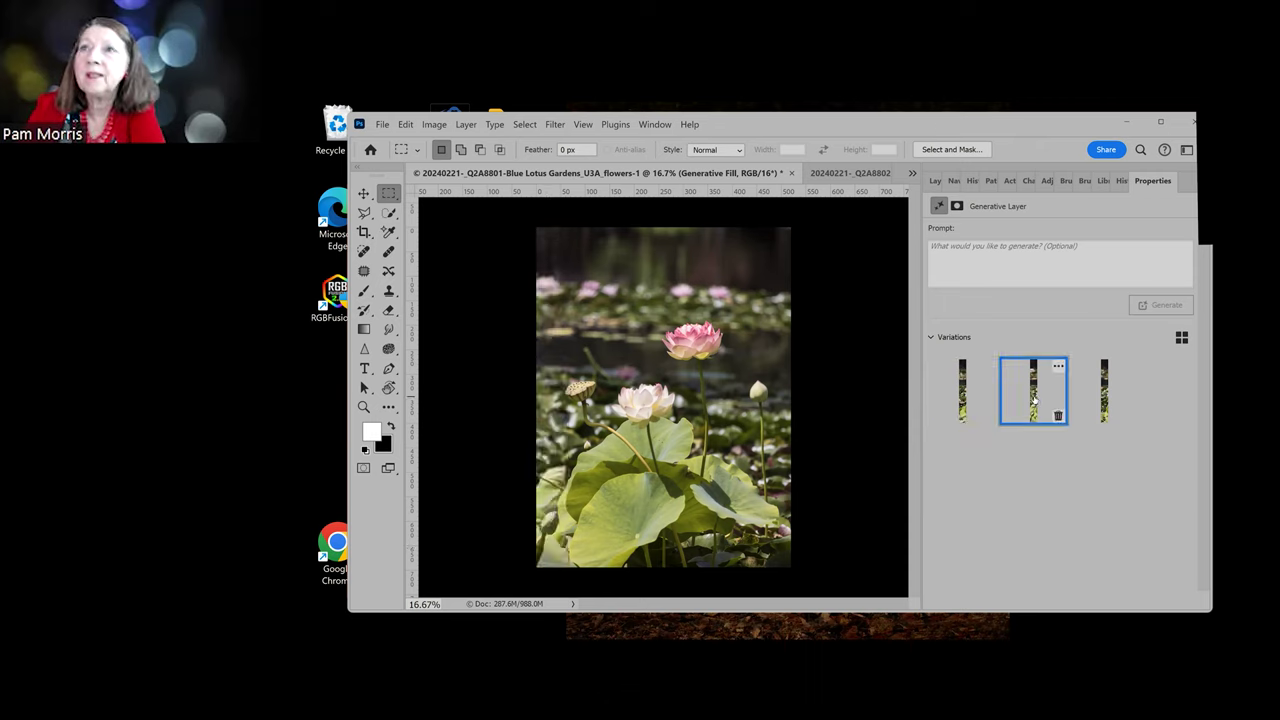
{"action": "left_click", "coordinate": [1119, 395]}
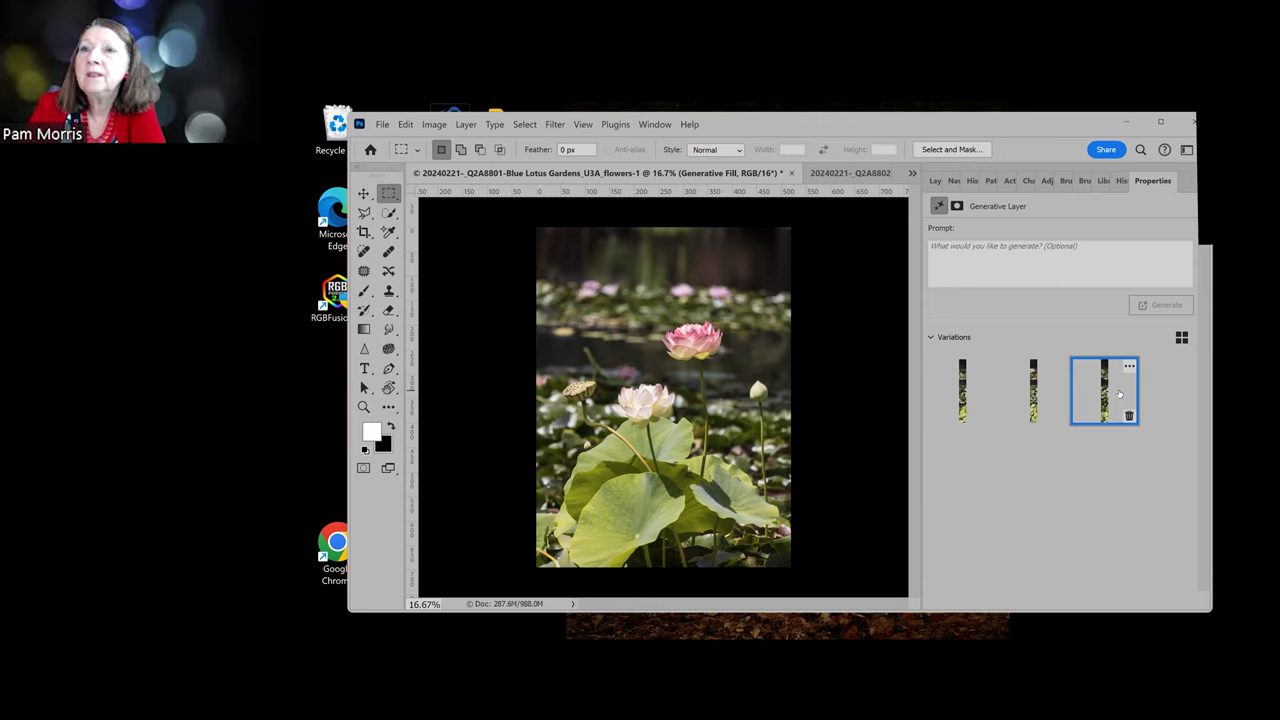
{"action": "left_click", "coordinate": [1040, 393]}
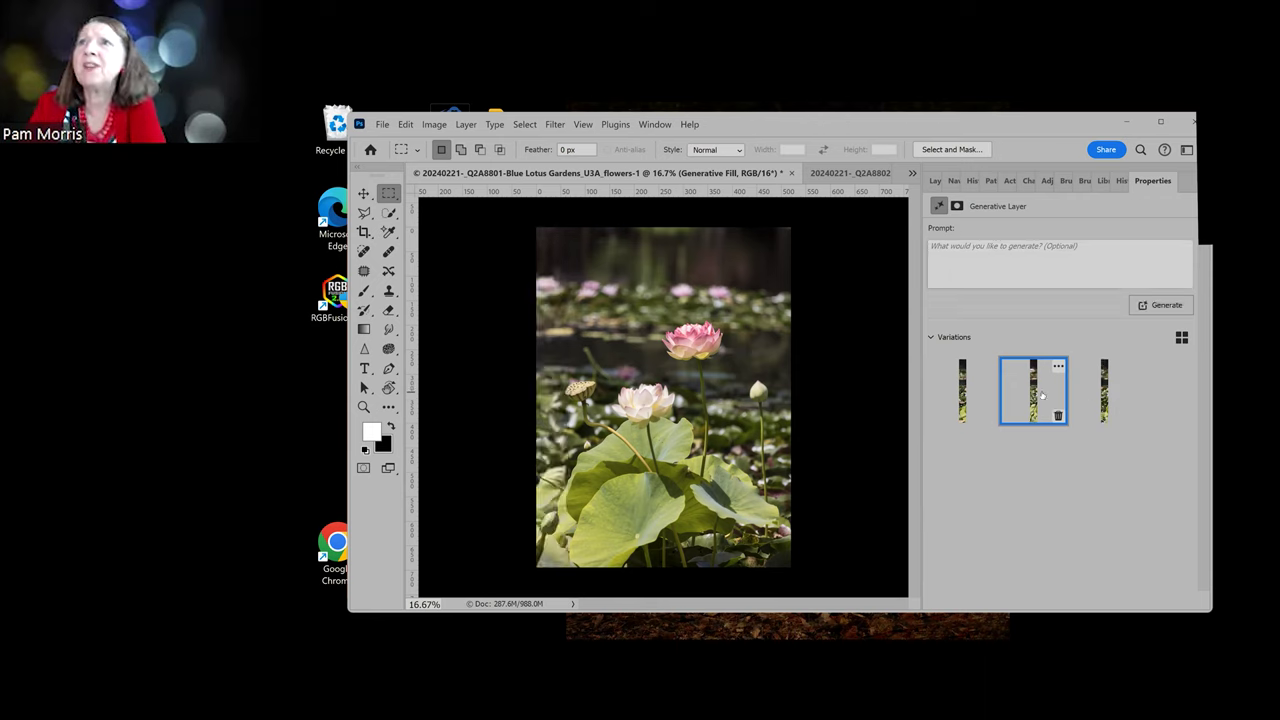
Add an empty layer above Generative Fill and heal the buds near the photo's lower-left edge with the Spot Healing Brush
{"action": "left_click", "coordinate": [938, 181]}
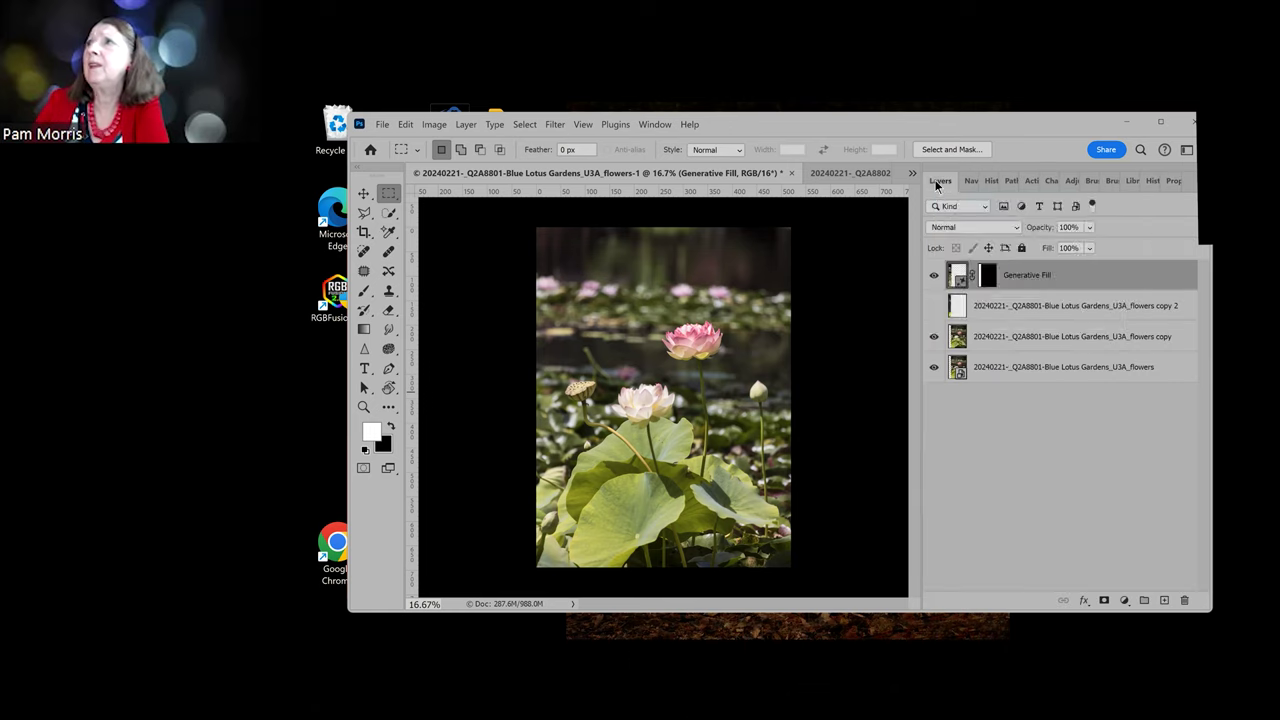
{"action": "left_click", "coordinate": [1036, 440]}
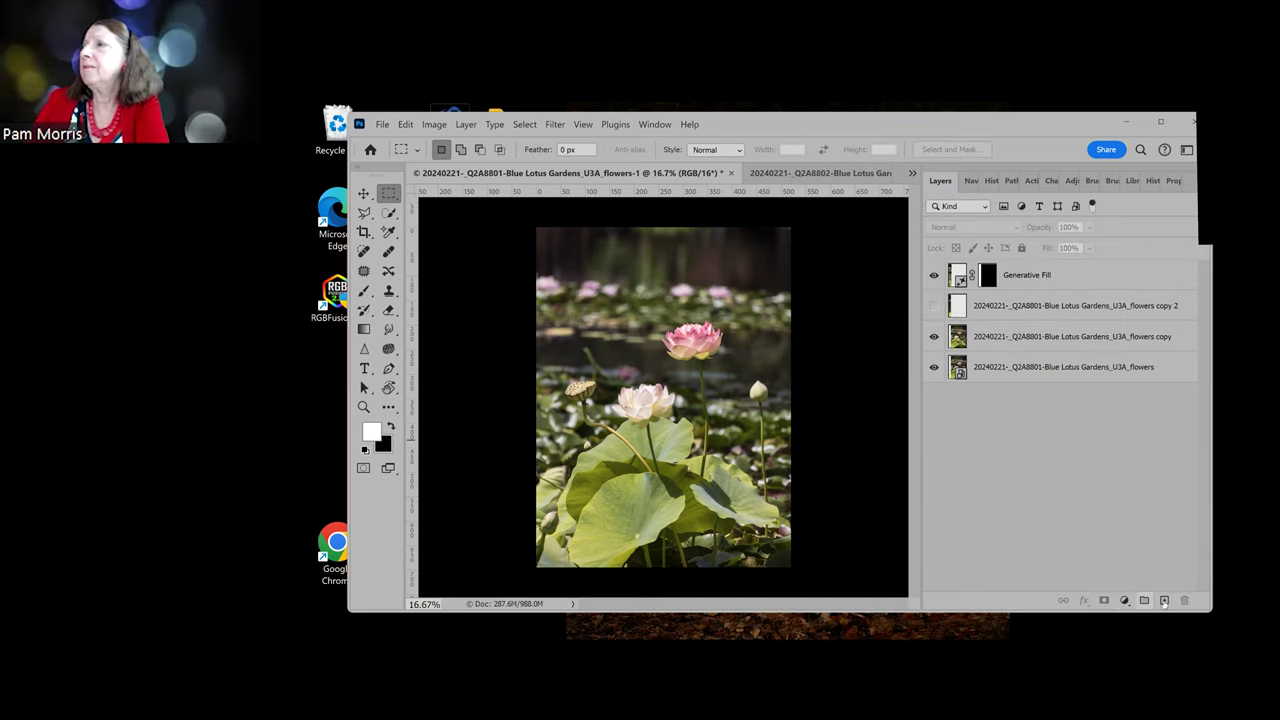
{"action": "left_click", "coordinate": [1060, 279]}
{"action": "left_click", "coordinate": [1164, 600]}
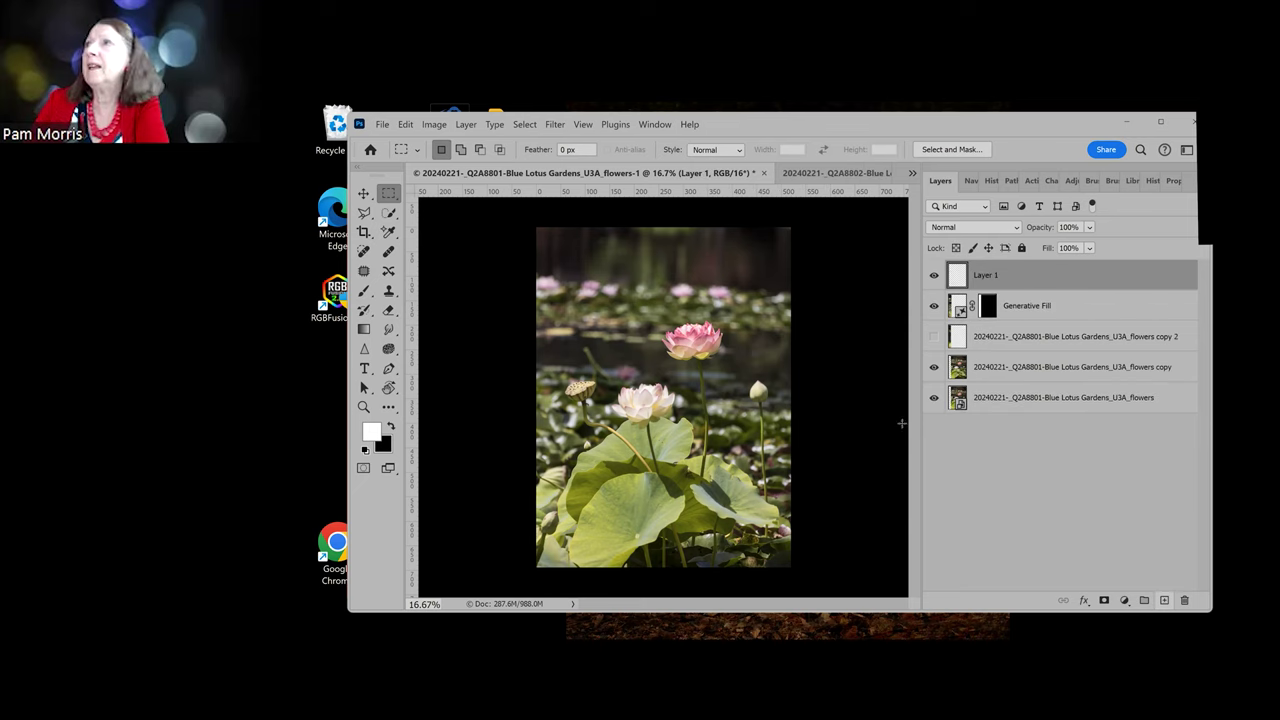
{"action": "left_click", "coordinate": [363, 251]}
{"action": "left_click_drag", "start_coordinate": [555, 505], "coordinate": [536, 573]}
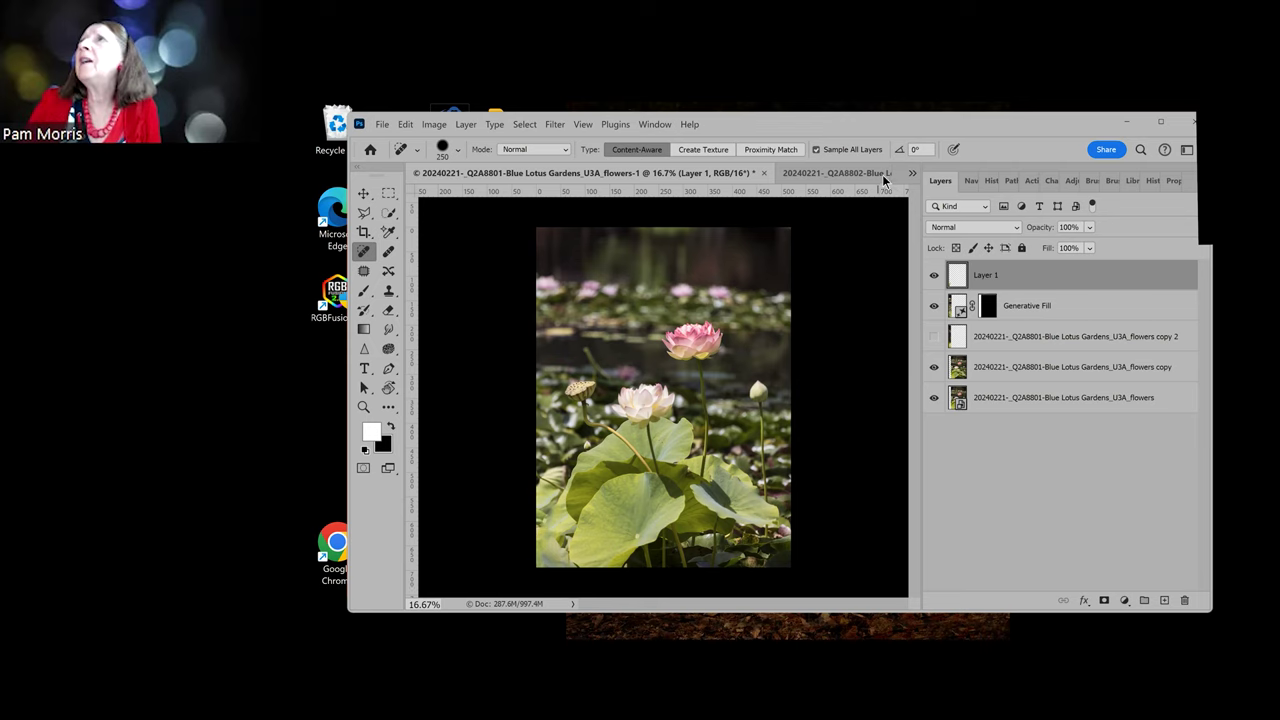
Switch to the Coastal Walk Q2A0513 photo and outline the two backpackers left of the yellow-jacketed walker with the Polygonal Lasso
{"action": "left_click", "coordinate": [912, 173]}
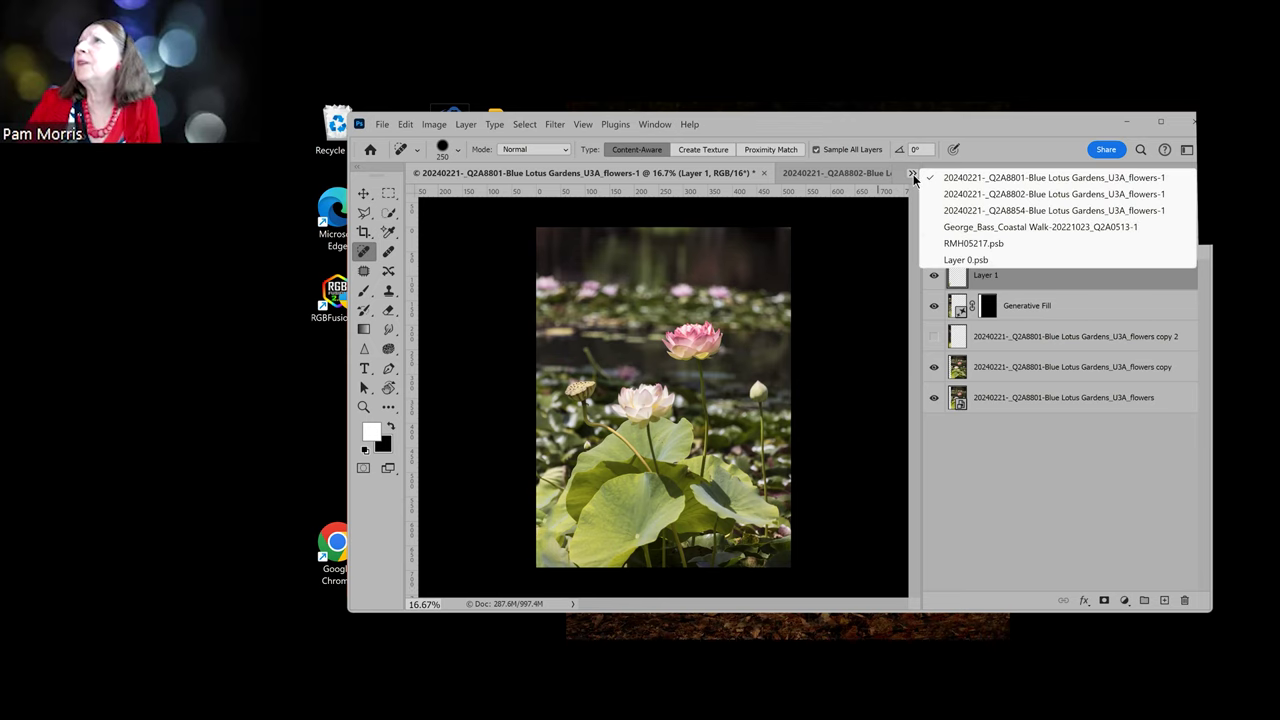
{"action": "left_click", "coordinate": [950, 227]}
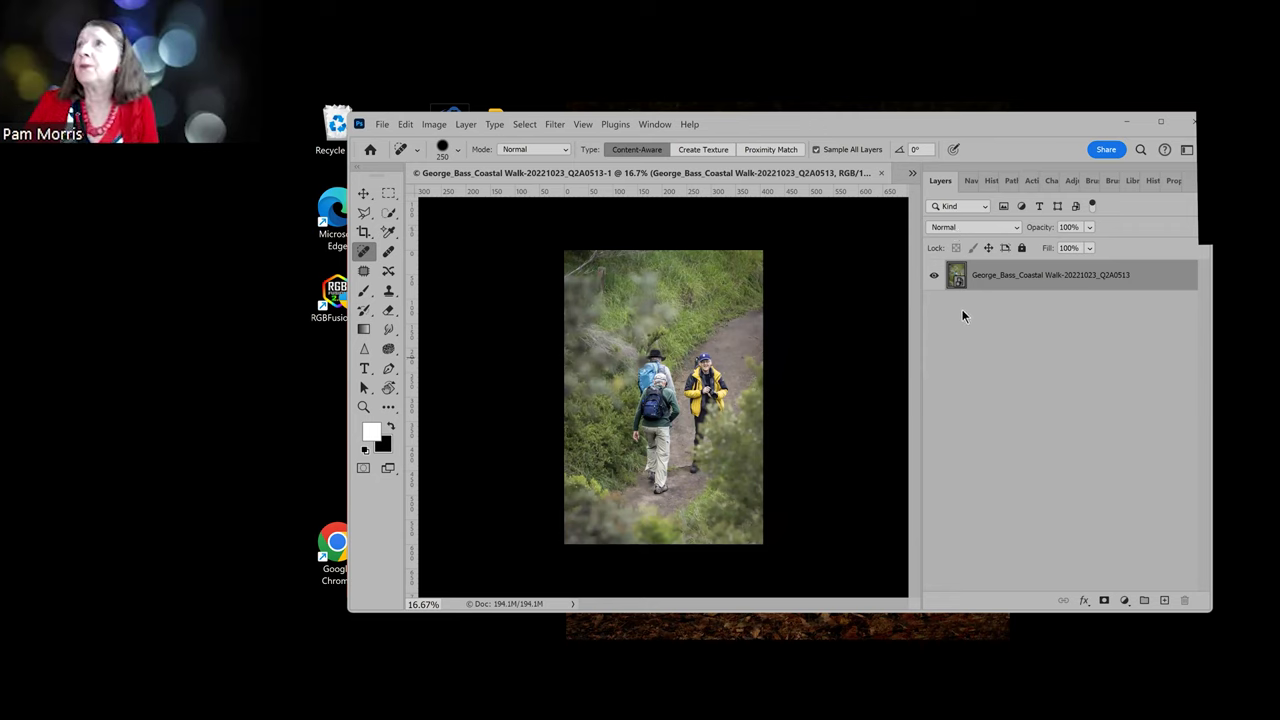
{"action": "left_click", "coordinate": [364, 214]}
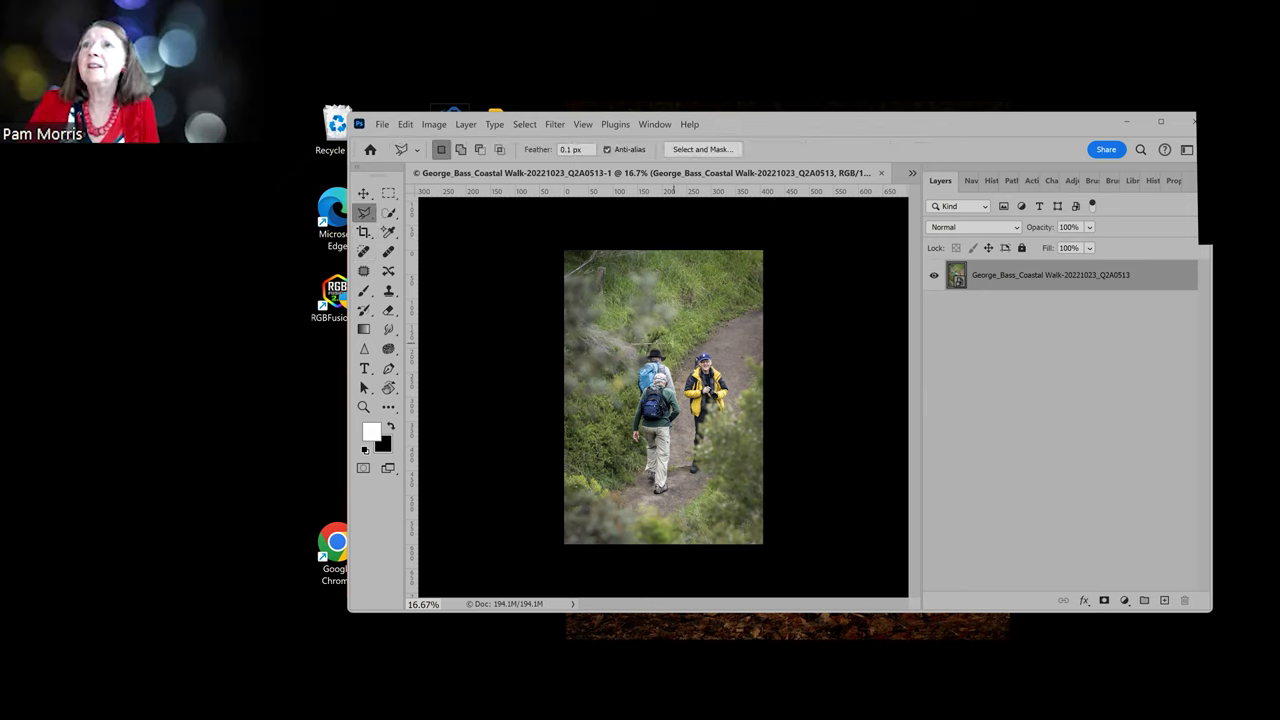
{"action": "mouse_move", "coordinate": [685, 398]}
{"action": "left_mouse_down"}
{"action": "mouse_move", "coordinate": [680, 466]}
{"action": "mouse_move", "coordinate": [612, 432]}
{"action": "mouse_move", "coordinate": [624, 354]}
{"action": "mouse_move", "coordinate": [634, 346]}
{"action": "mouse_move", "coordinate": [676, 378]}
{"action": "left_mouse_up"}
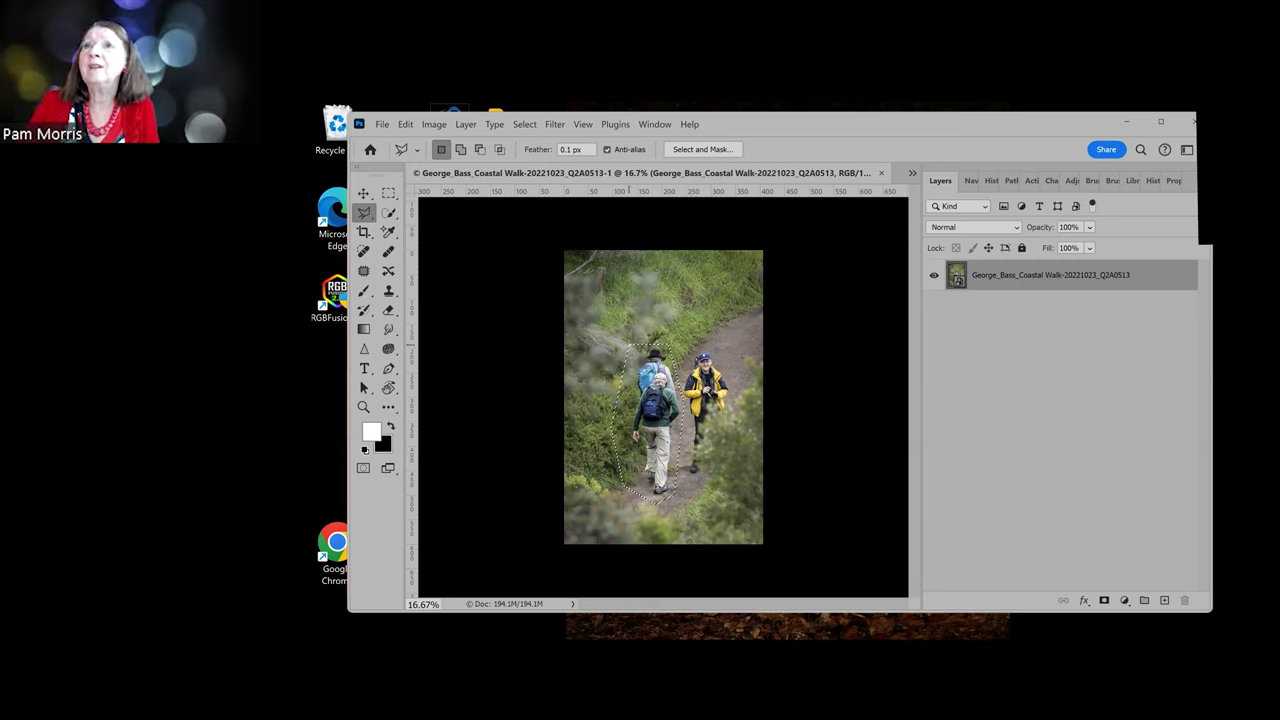
Remove the two selected backpackers using Generative Fill with an empty prompt, keep the first variation and return to the layer list
{"action": "left_click", "coordinate": [405, 124]}
{"action": "left_click", "coordinate": [467, 362]}
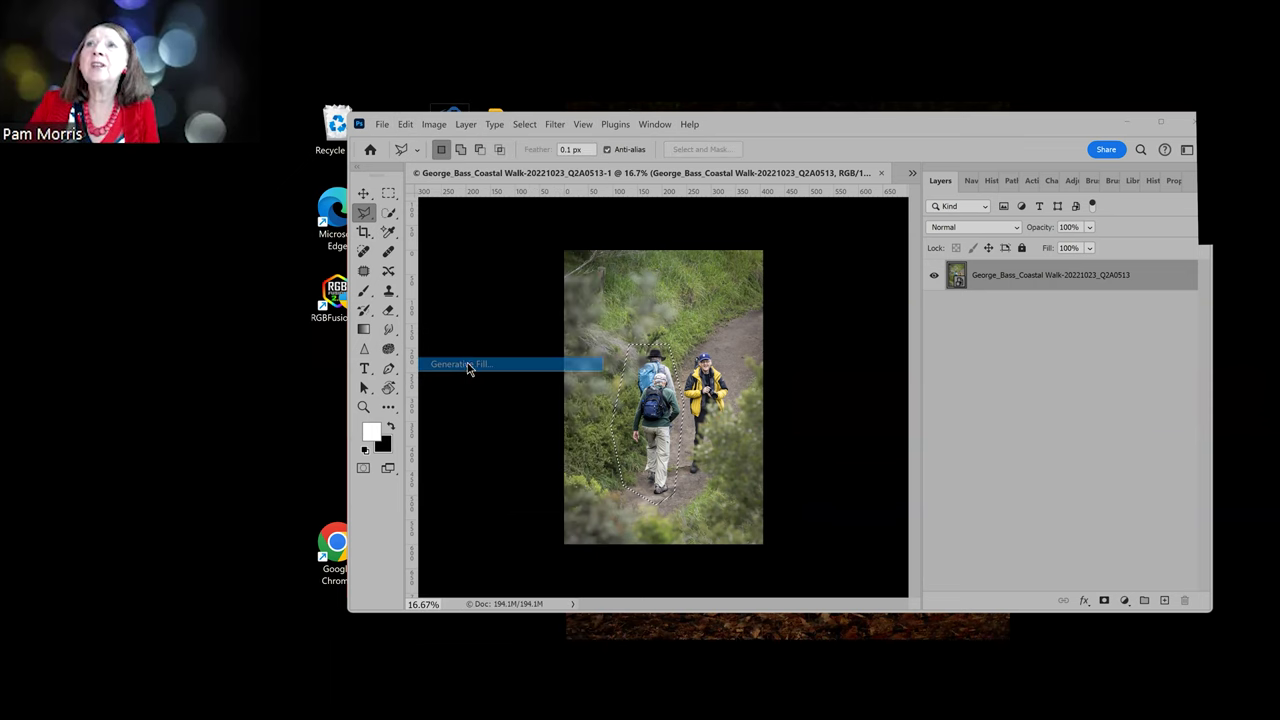
{"action": "left_click", "coordinate": [886, 356]}
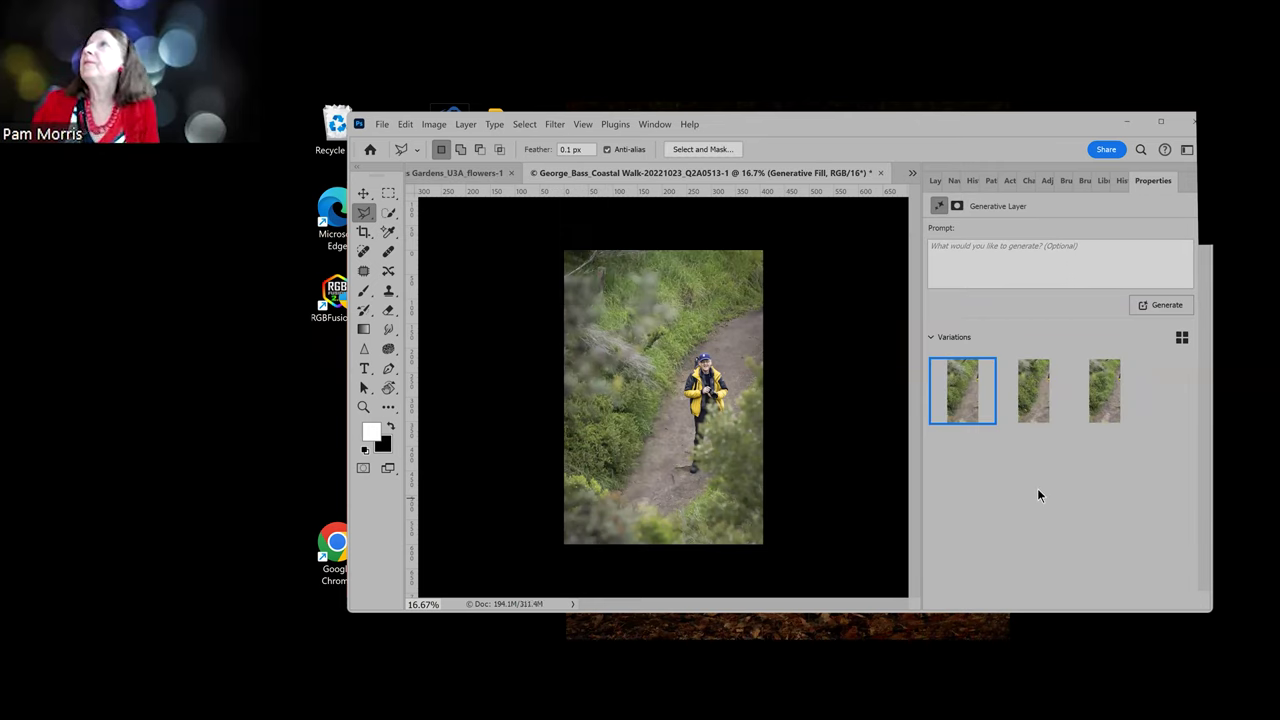
{"action": "left_click", "coordinate": [932, 182]}
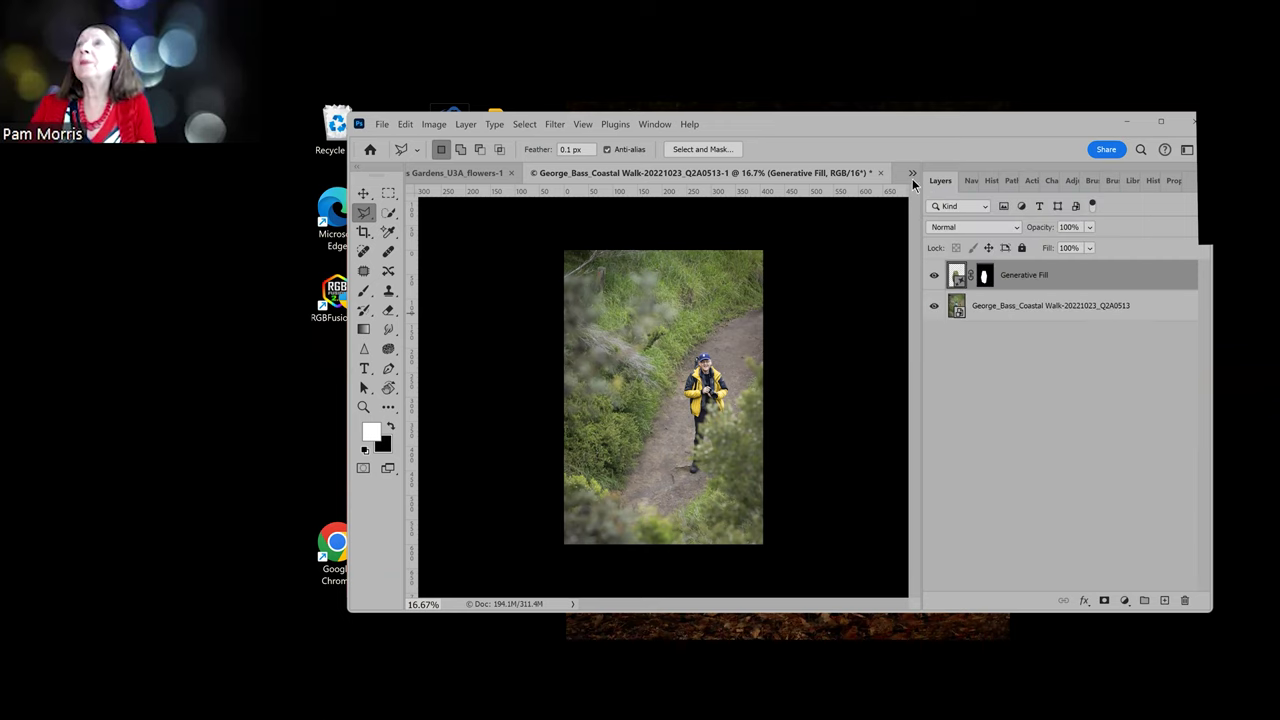
Switch to Layer 0.psb, enable the jet's layer mask and close the document without saving
{"action": "left_click", "coordinate": [912, 174]}
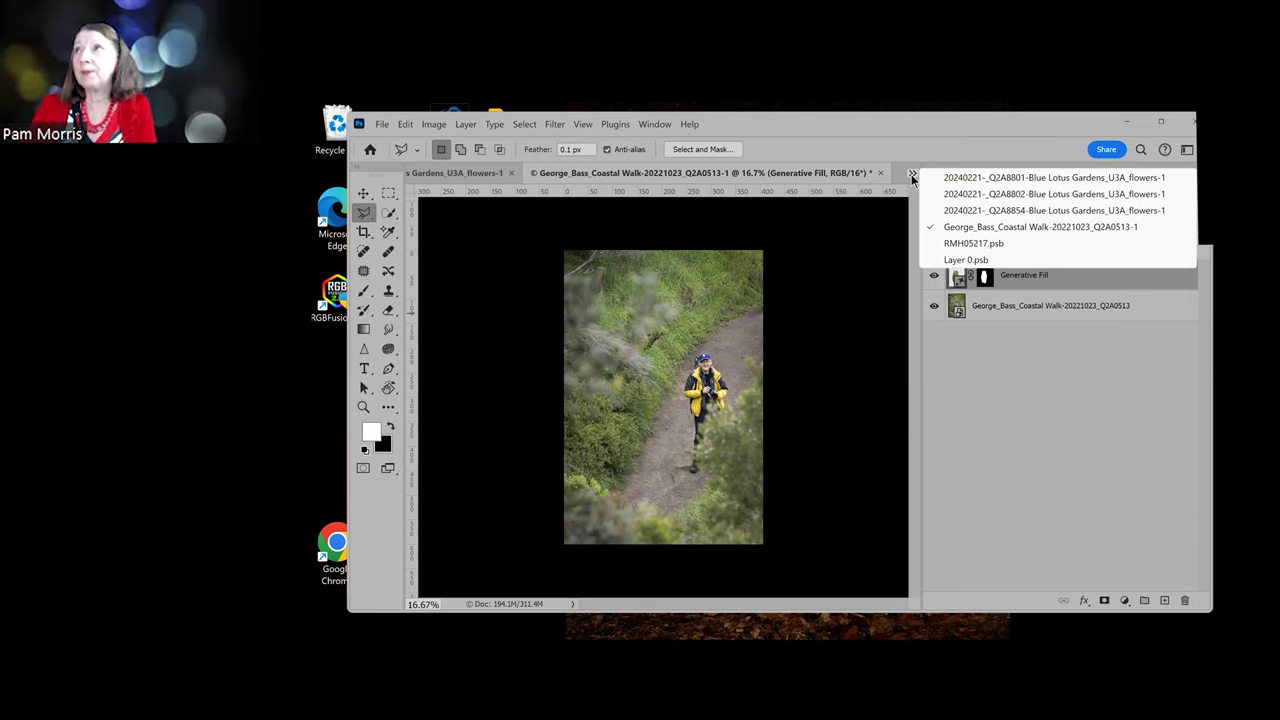
{"action": "left_click", "coordinate": [966, 260]}
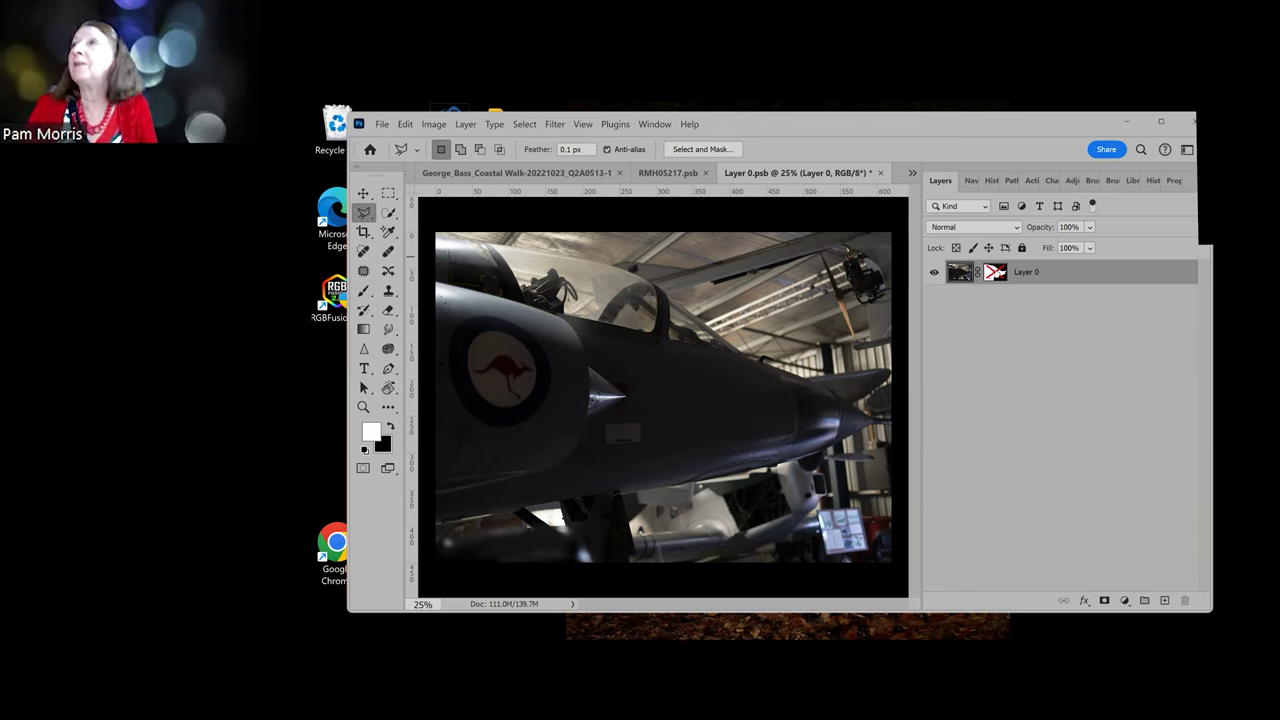
{"action": "left_click", "coordinate": [995, 273]}
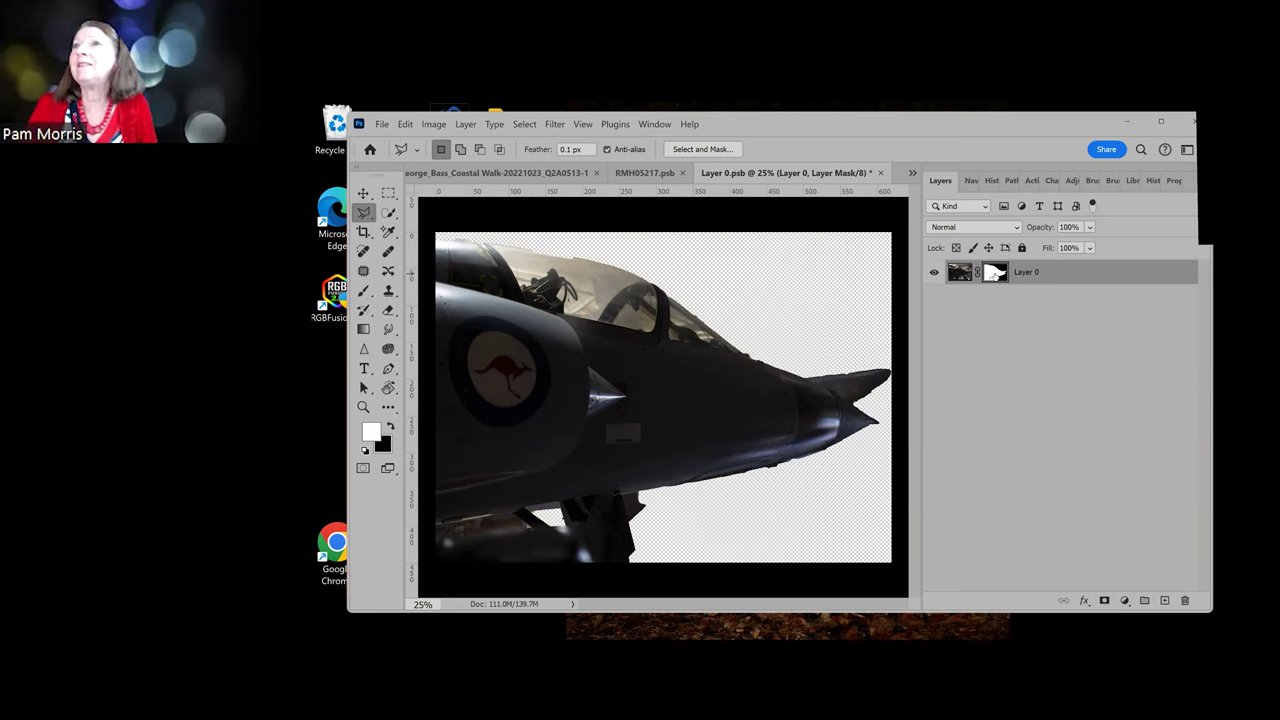
{"action": "left_click", "coordinate": [882, 175]}
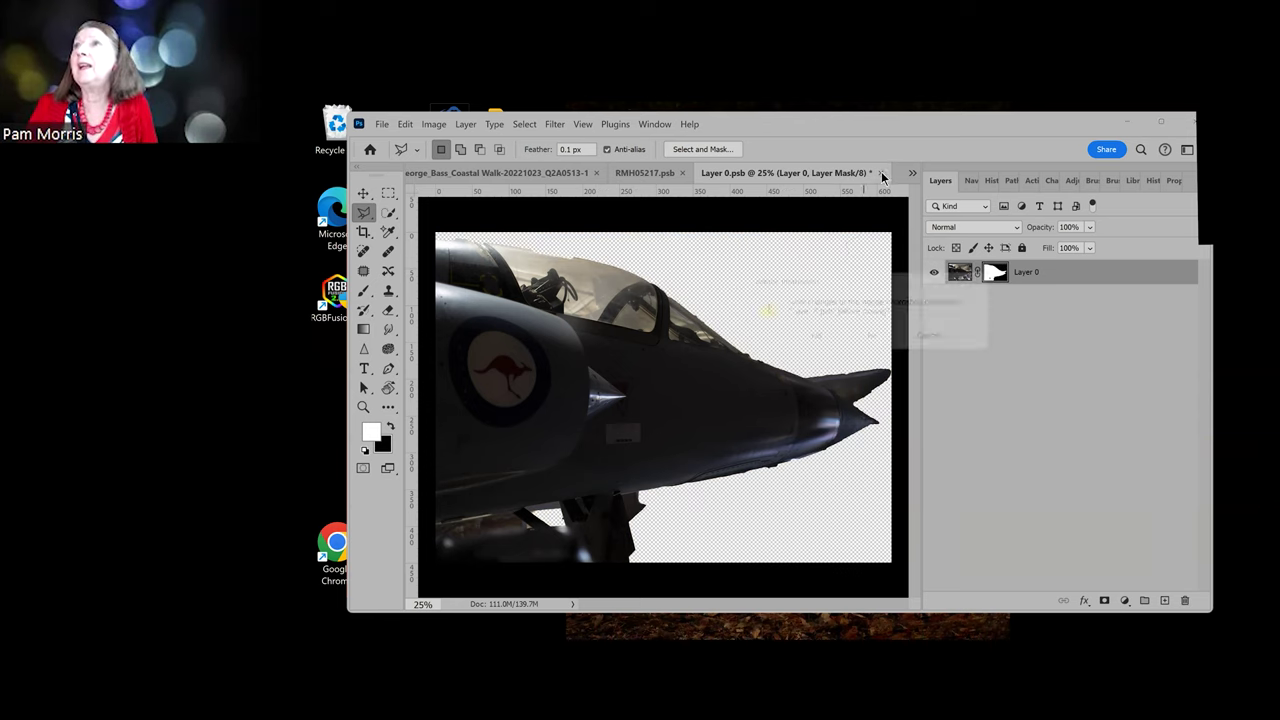
{"action": "left_click", "coordinate": [885, 337]}
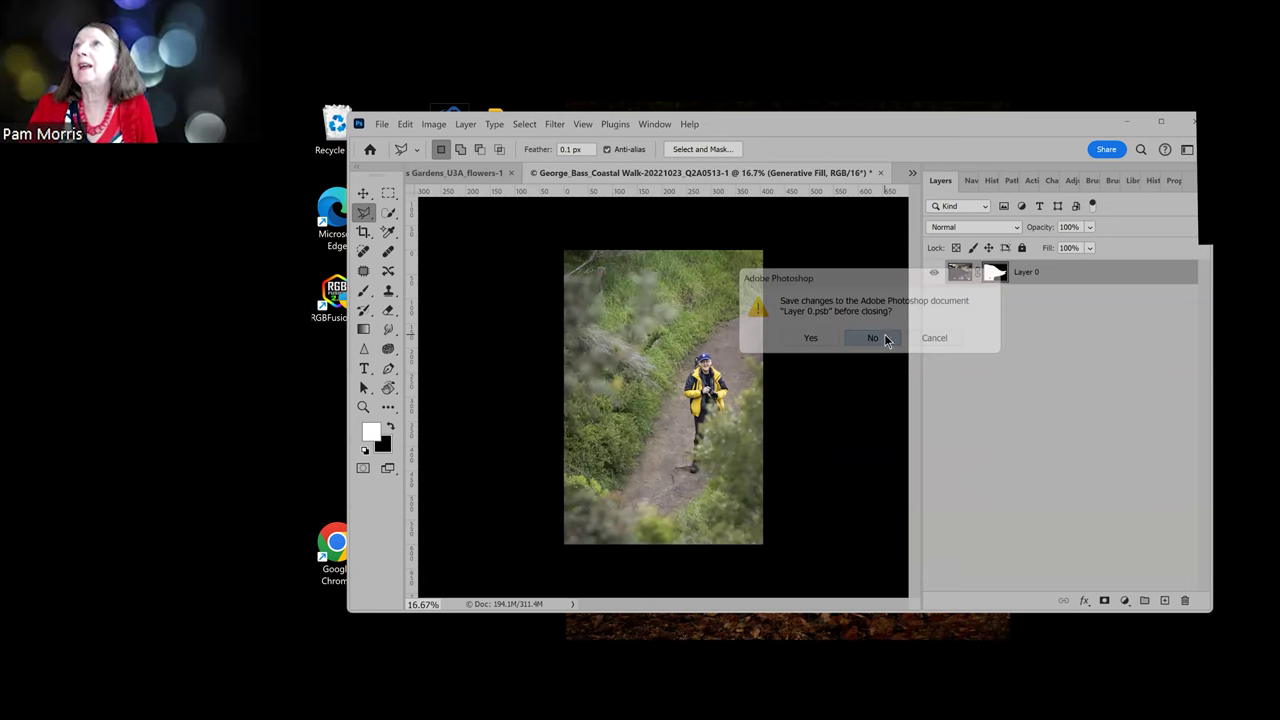
Switch to RMH05217.psb and show Layer 0's smart filters and the generated dark cloudy sky layer behind the jet
{"action": "left_click", "coordinate": [911, 175]}
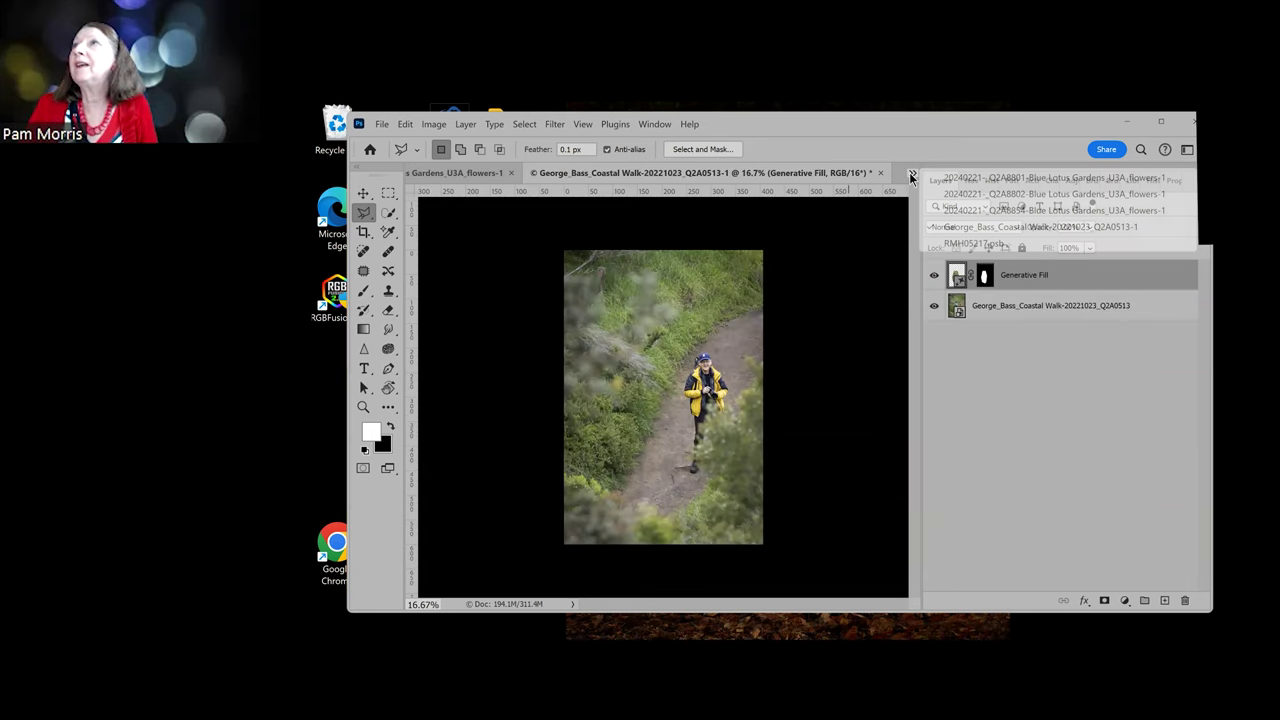
{"action": "left_click", "coordinate": [965, 244]}
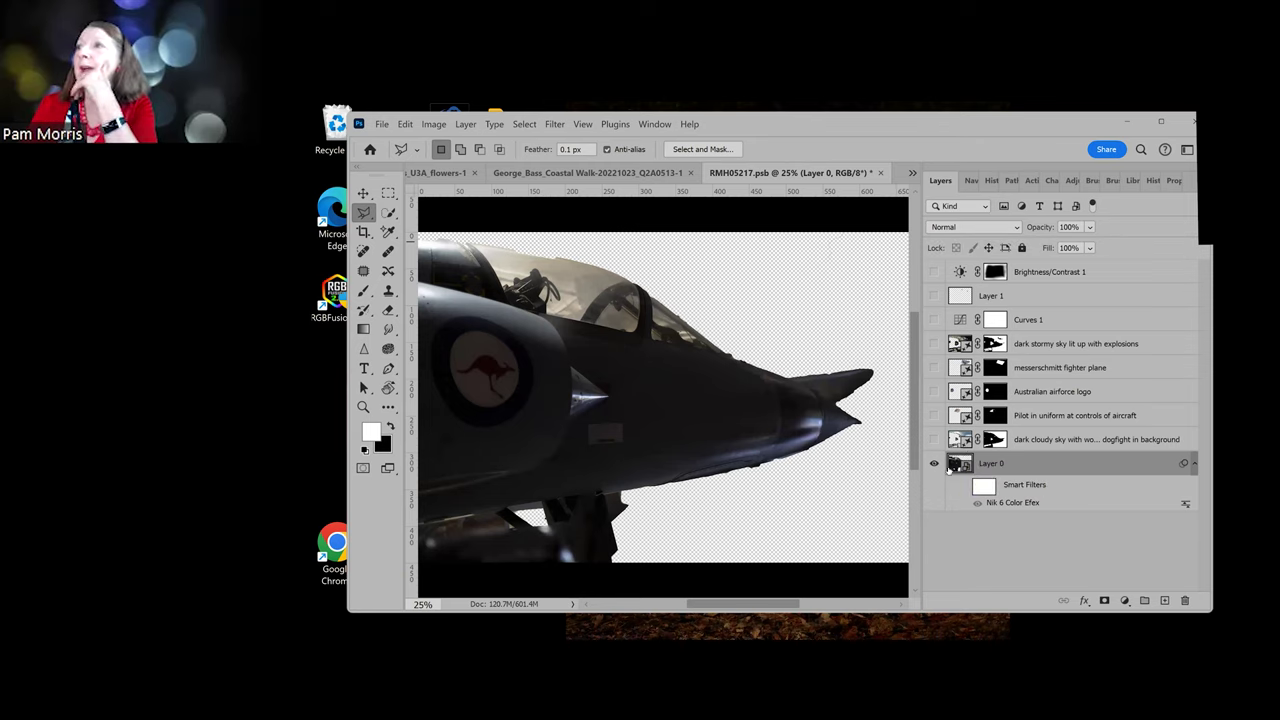
{"action": "left_click", "coordinate": [964, 484]}
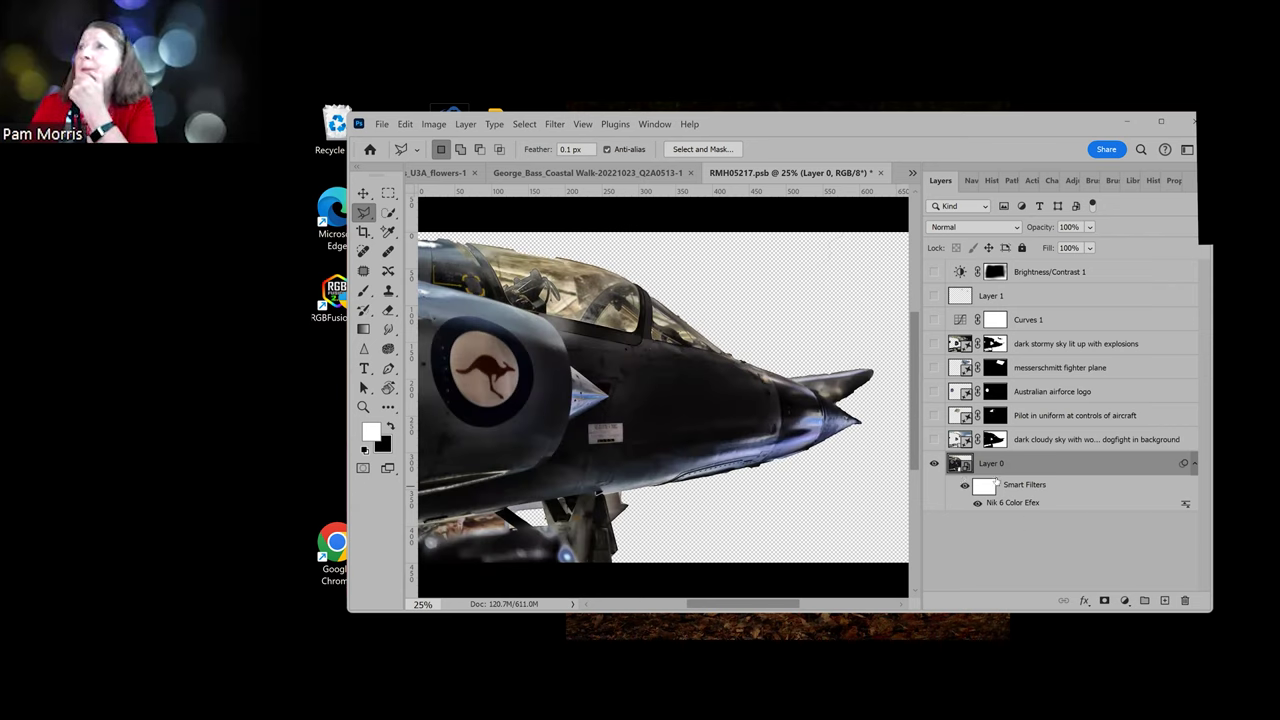
{"action": "left_click", "coordinate": [933, 440]}
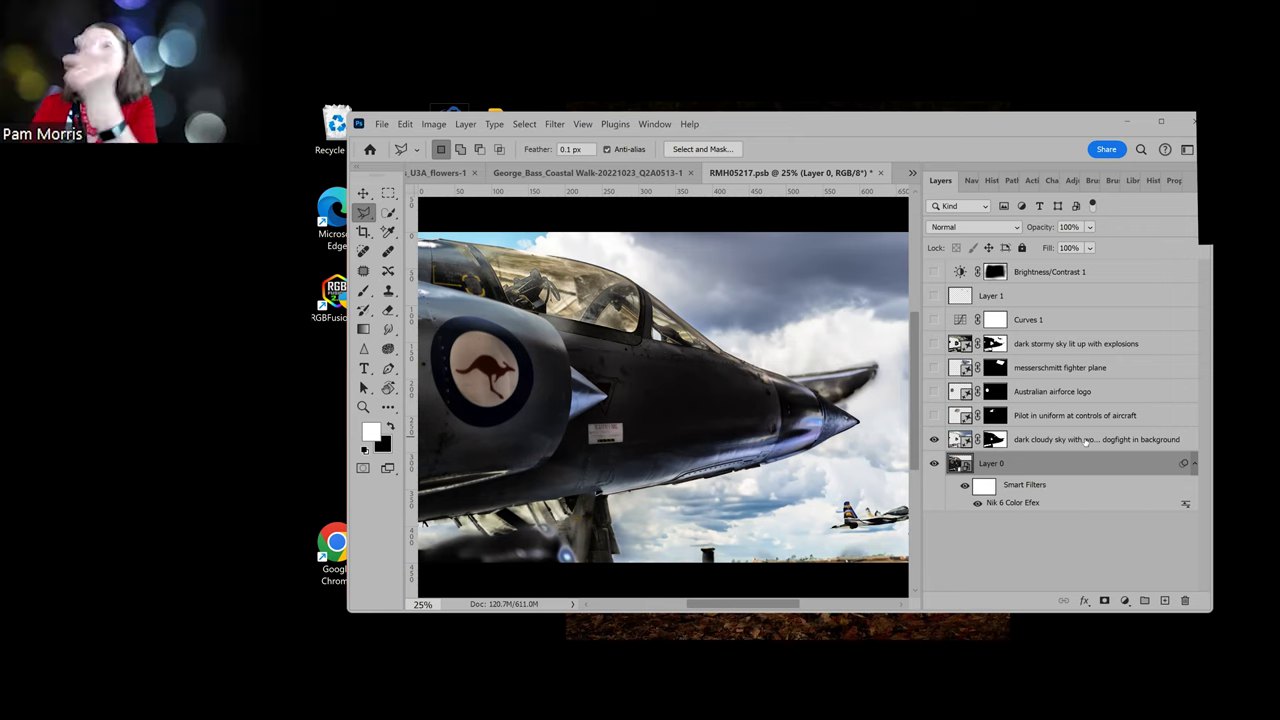
Show the pilot and Australian airforce logo layers, toggling the logo layer off and on to compare the jet's roundel
{"action": "left_click", "coordinate": [934, 415]}
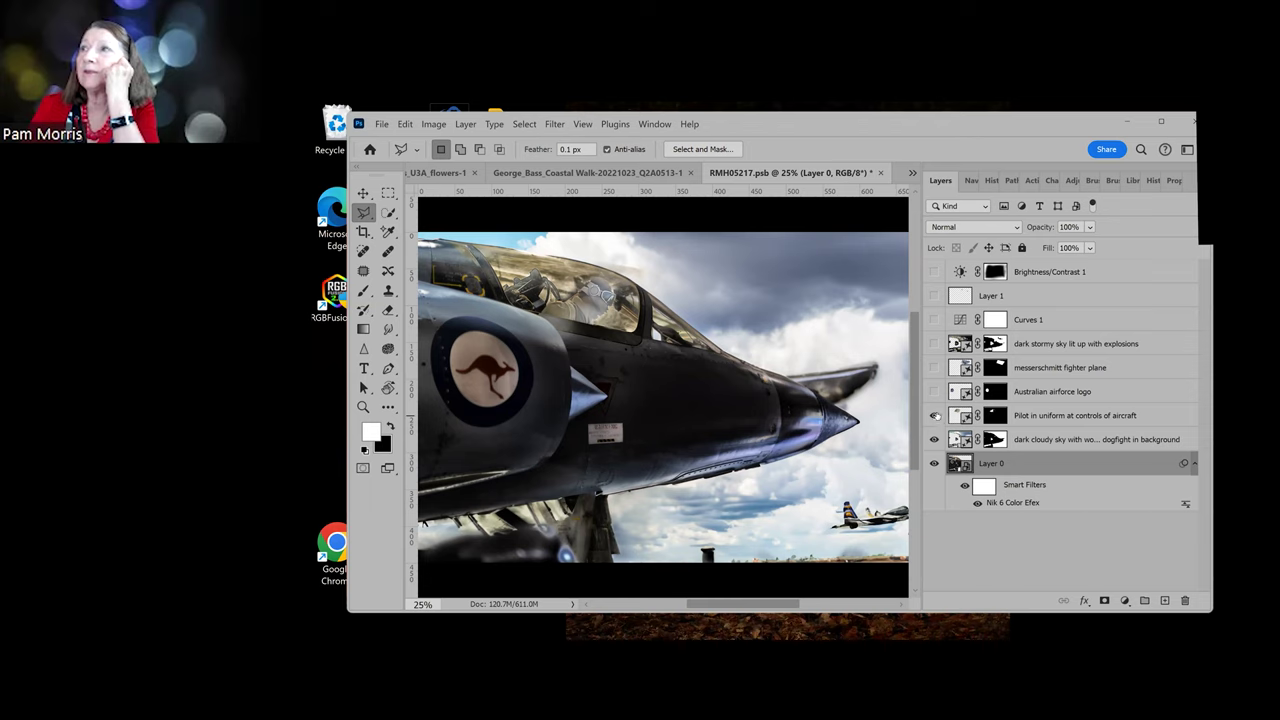
{"action": "left_click", "coordinate": [934, 391]}
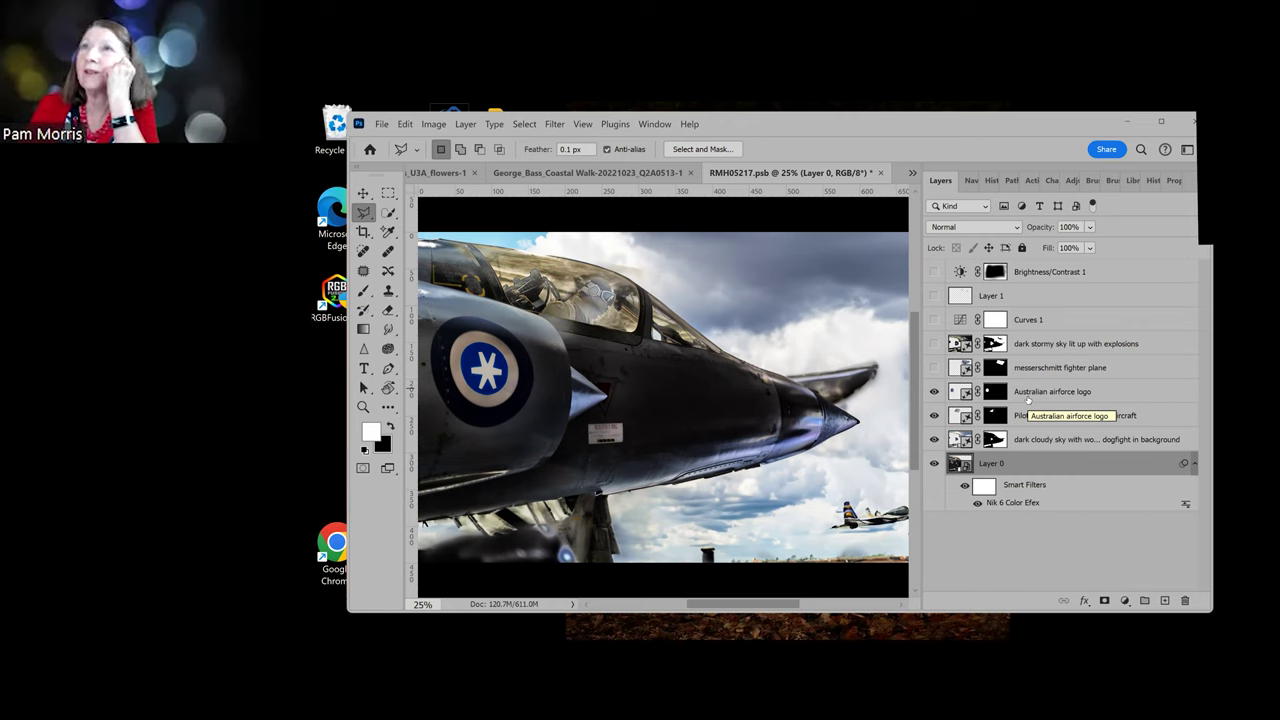
{"action": "left_click", "coordinate": [934, 391]}
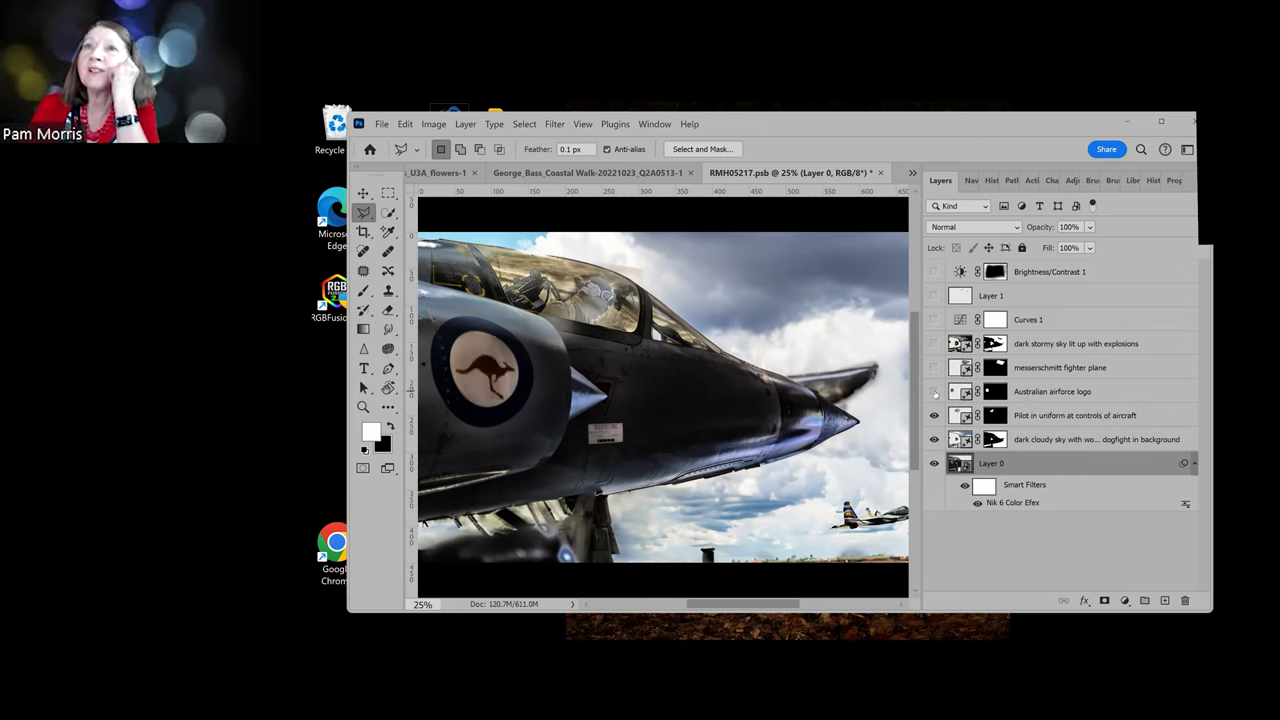
{"action": "left_click", "coordinate": [934, 391]}
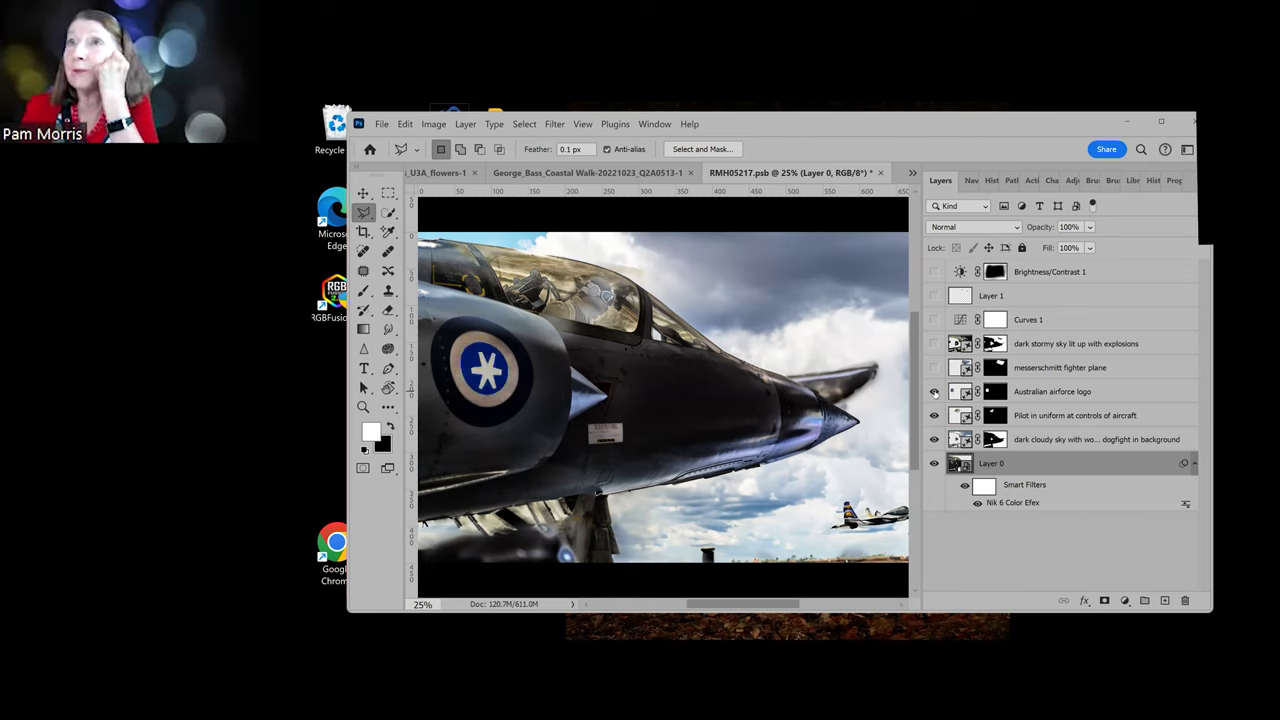
Show all remaining hidden layers, from messerschmitt fighter plane up to Brightness/Contrast 1, and switch to the Photos to Art slide in PowerPoint
{"action": "left_click", "coordinate": [935, 367]}
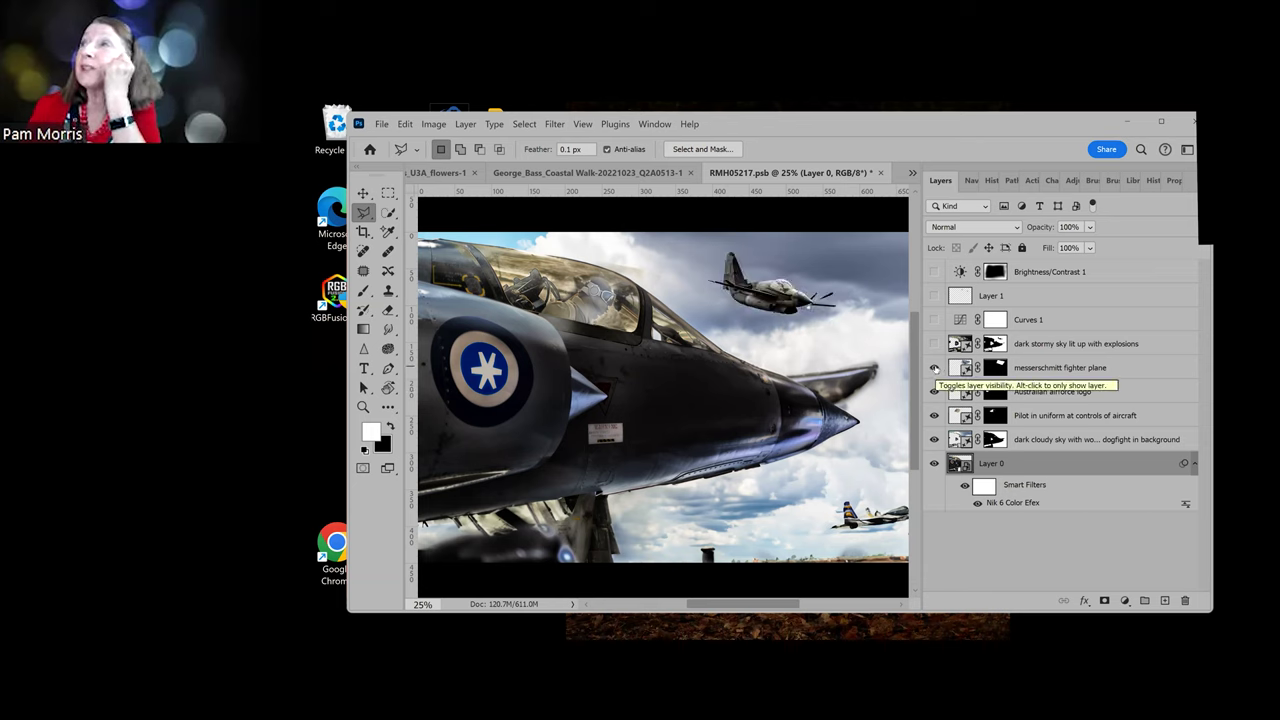
{"action": "left_click", "coordinate": [934, 343]}
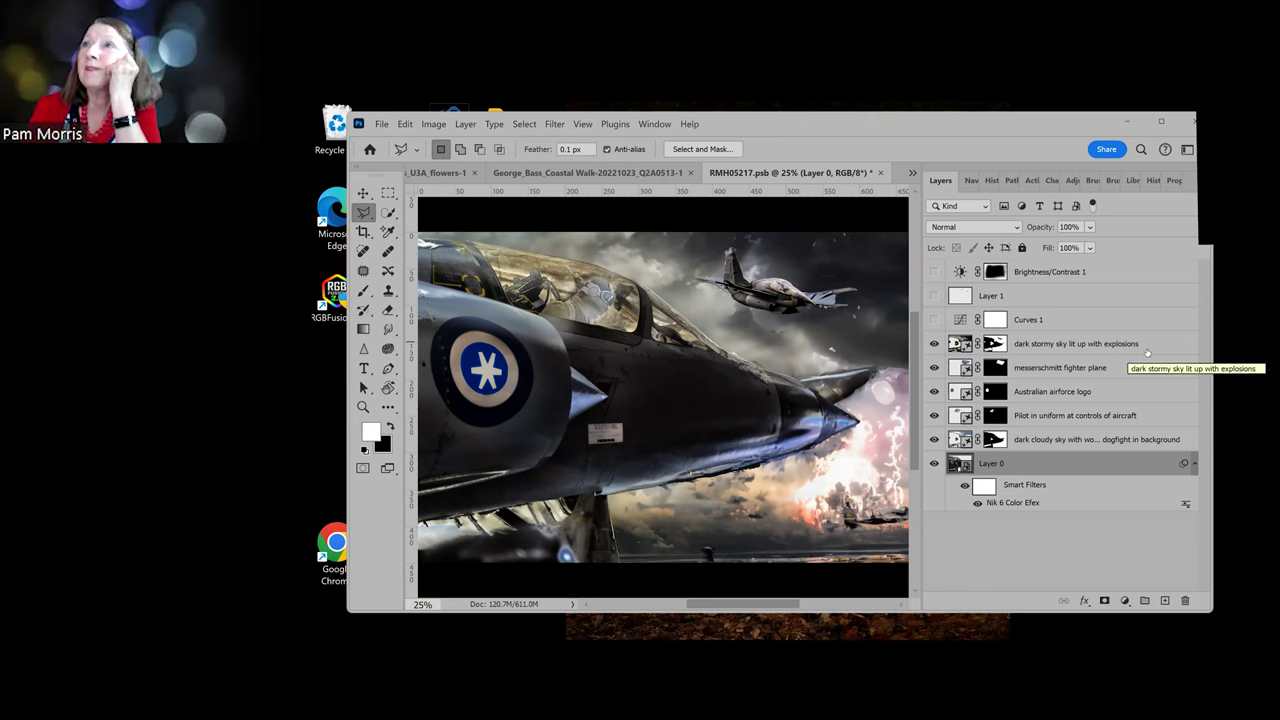
{"action": "left_click_drag", "start_coordinate": [934, 319], "coordinate": [933, 276]}
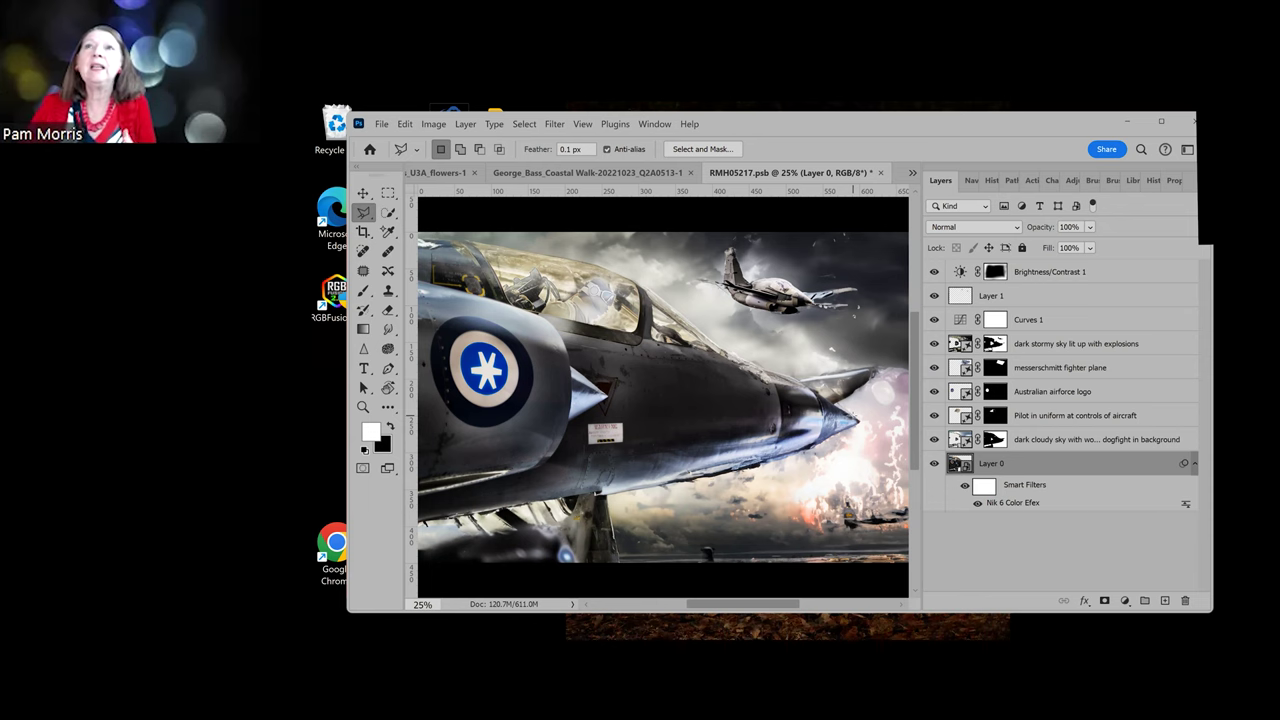
{"action": "key", "text": "alt+Tab"}
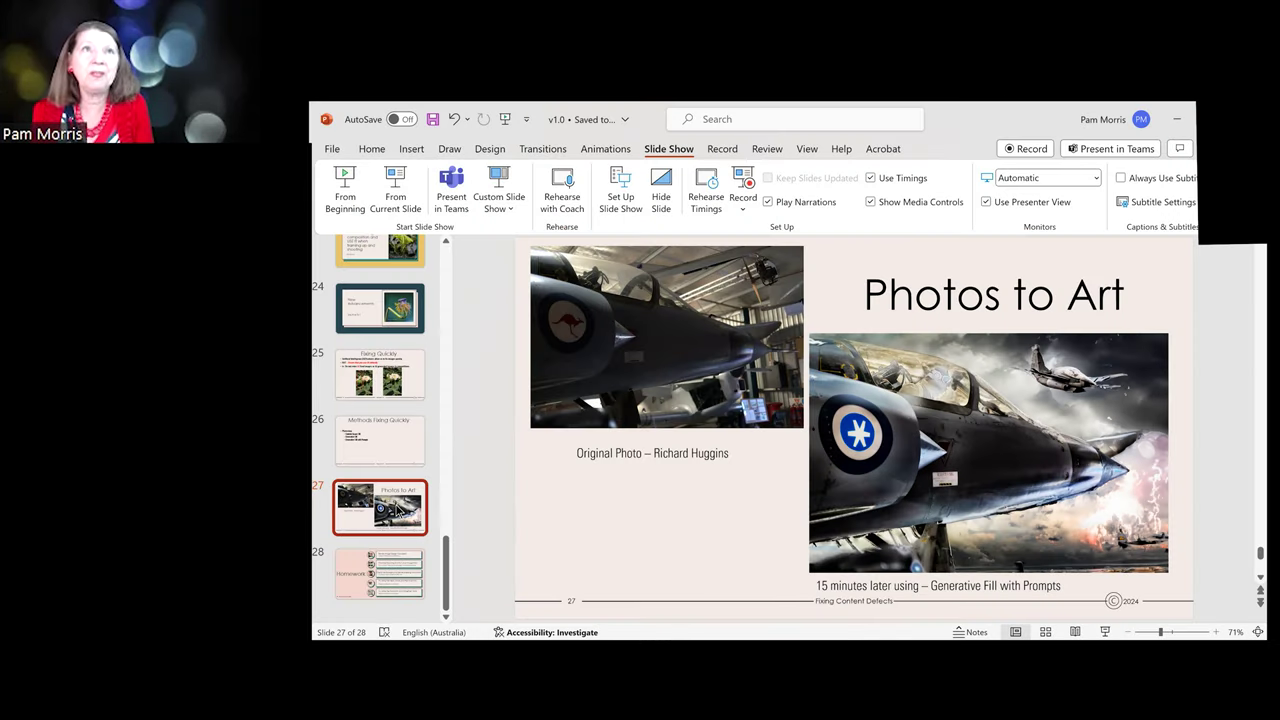